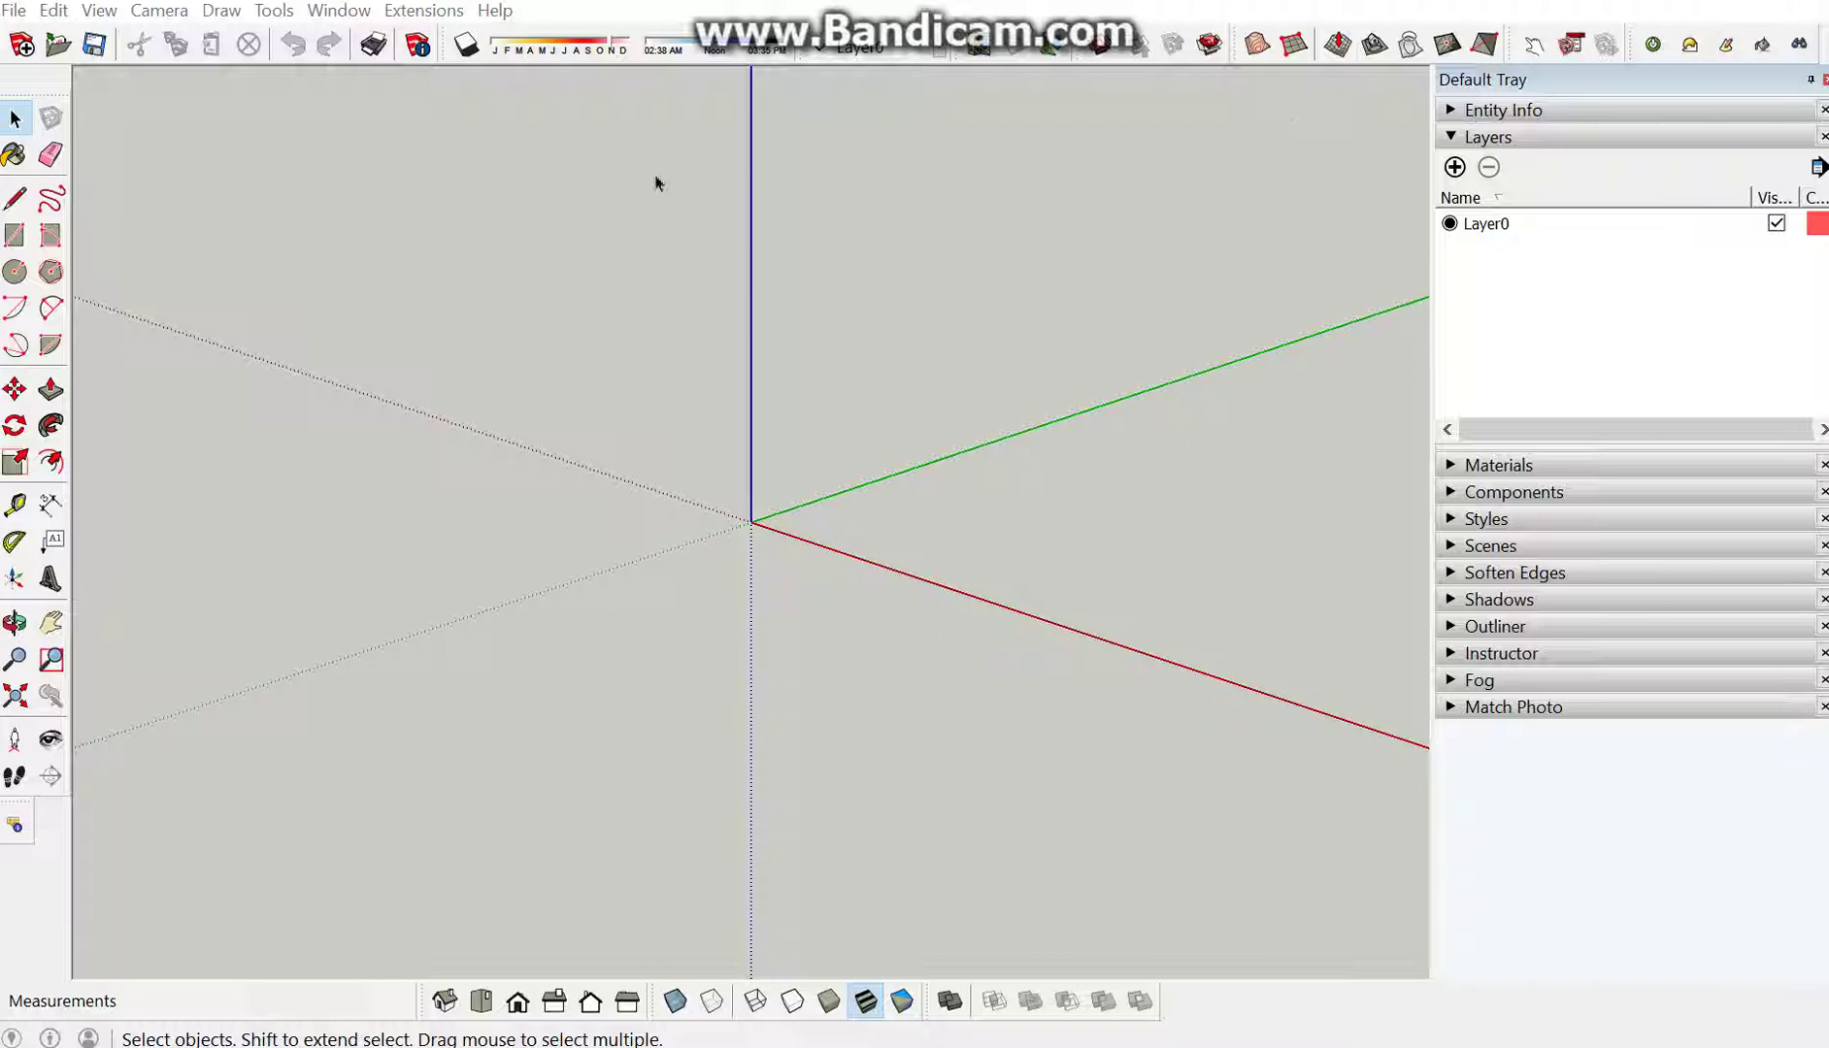
# Launch MF Topo Tools' Get map image & Add location with Google Map as the provider
pyautogui.click(424, 11)
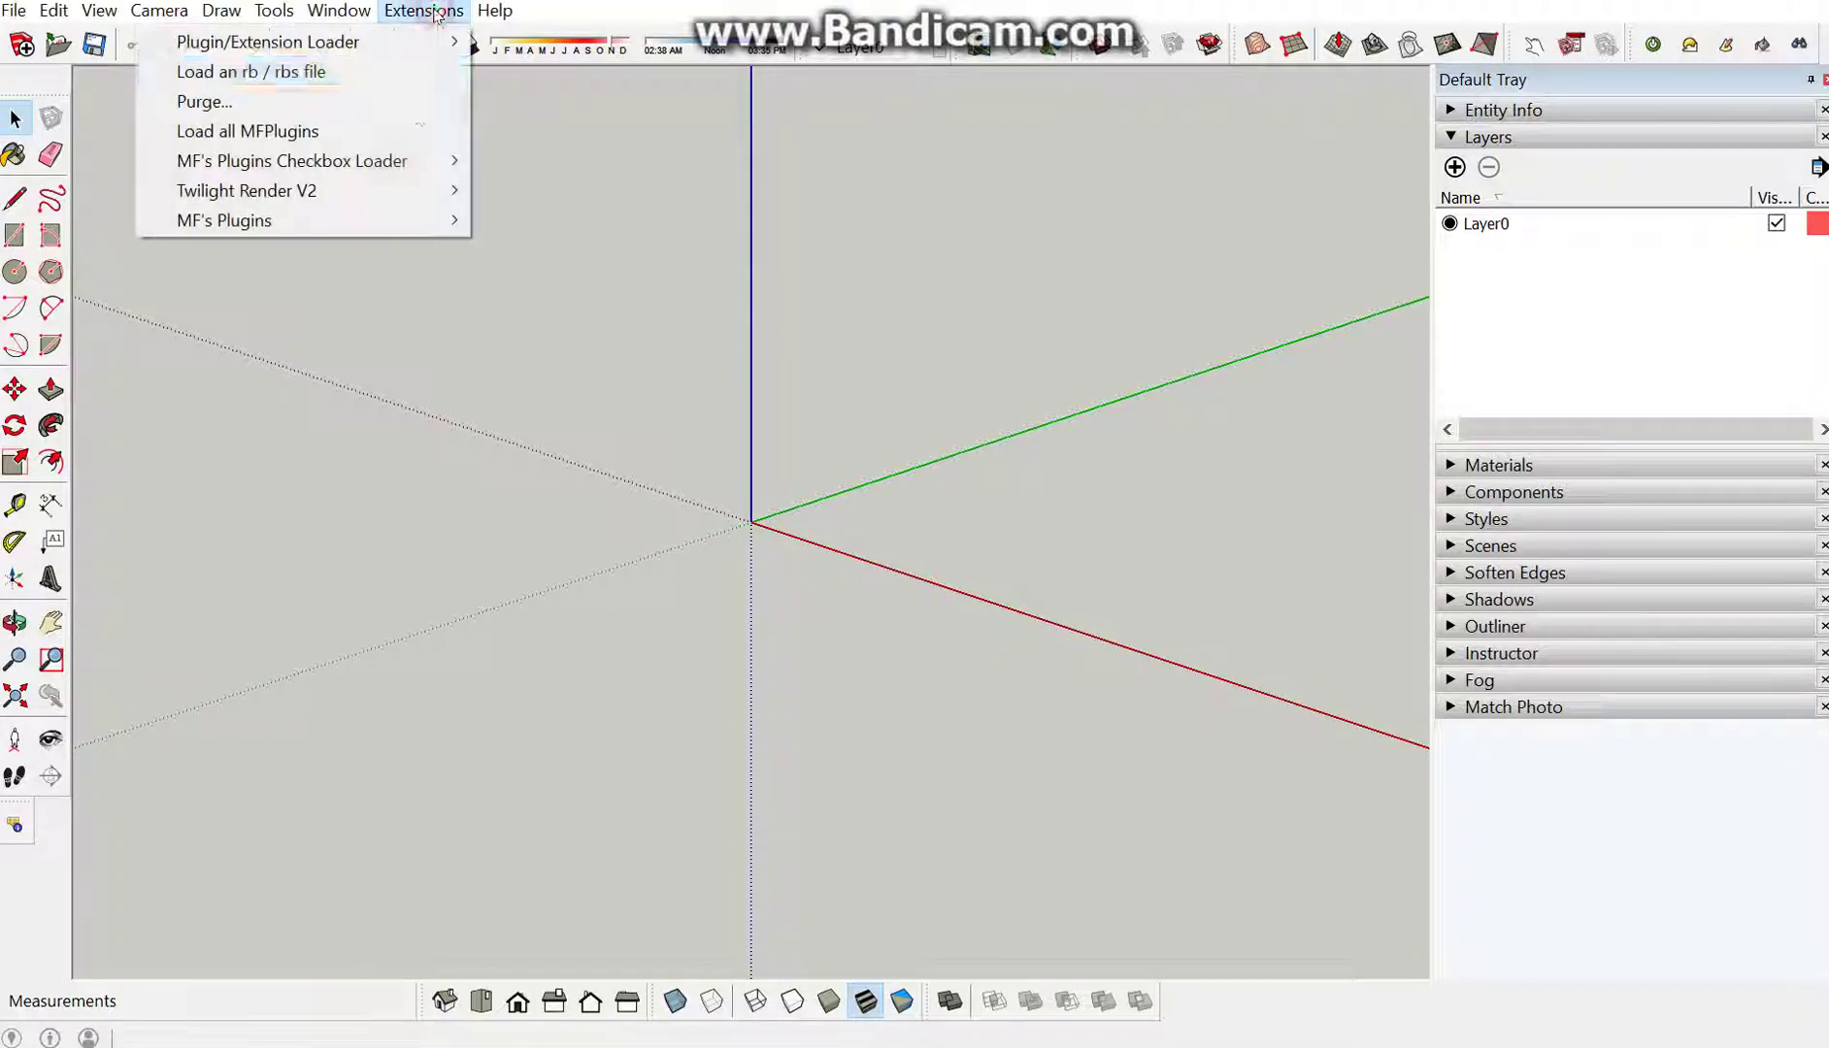
pyautogui.moveTo(563, 279)
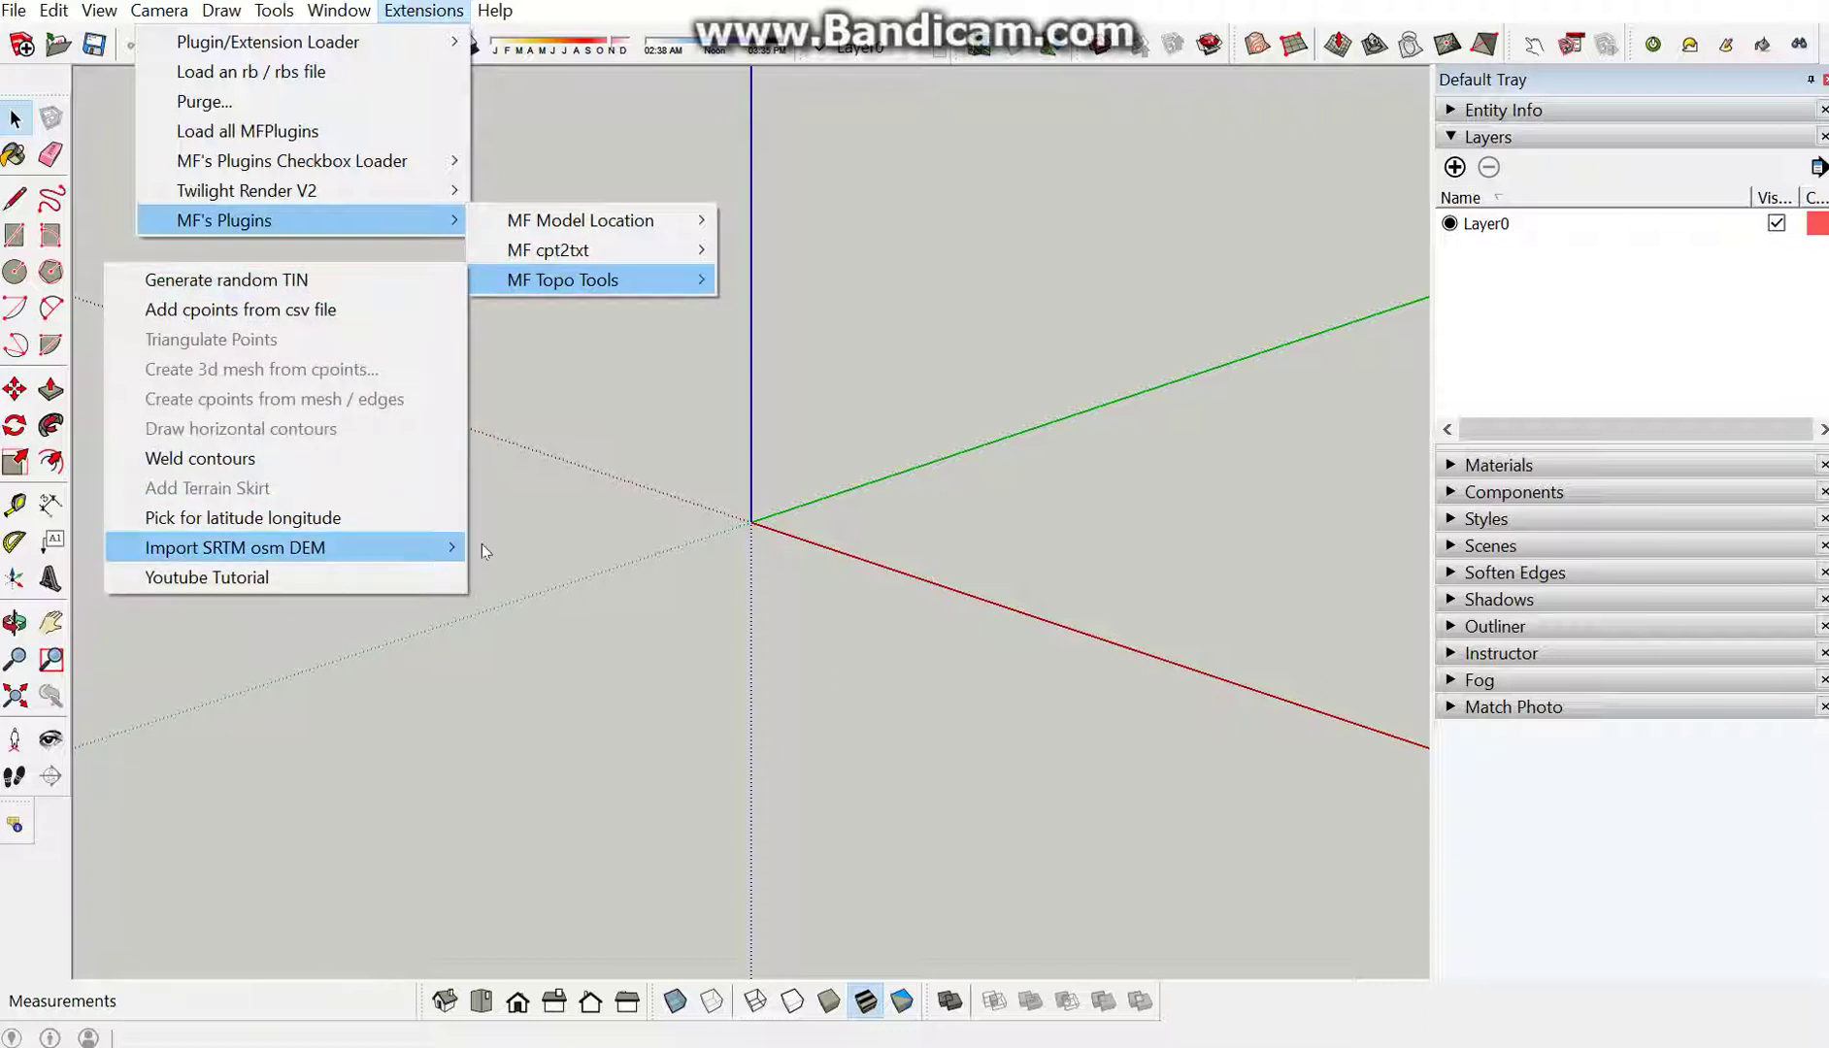
pyautogui.moveTo(234, 548)
pyautogui.click(685, 726)
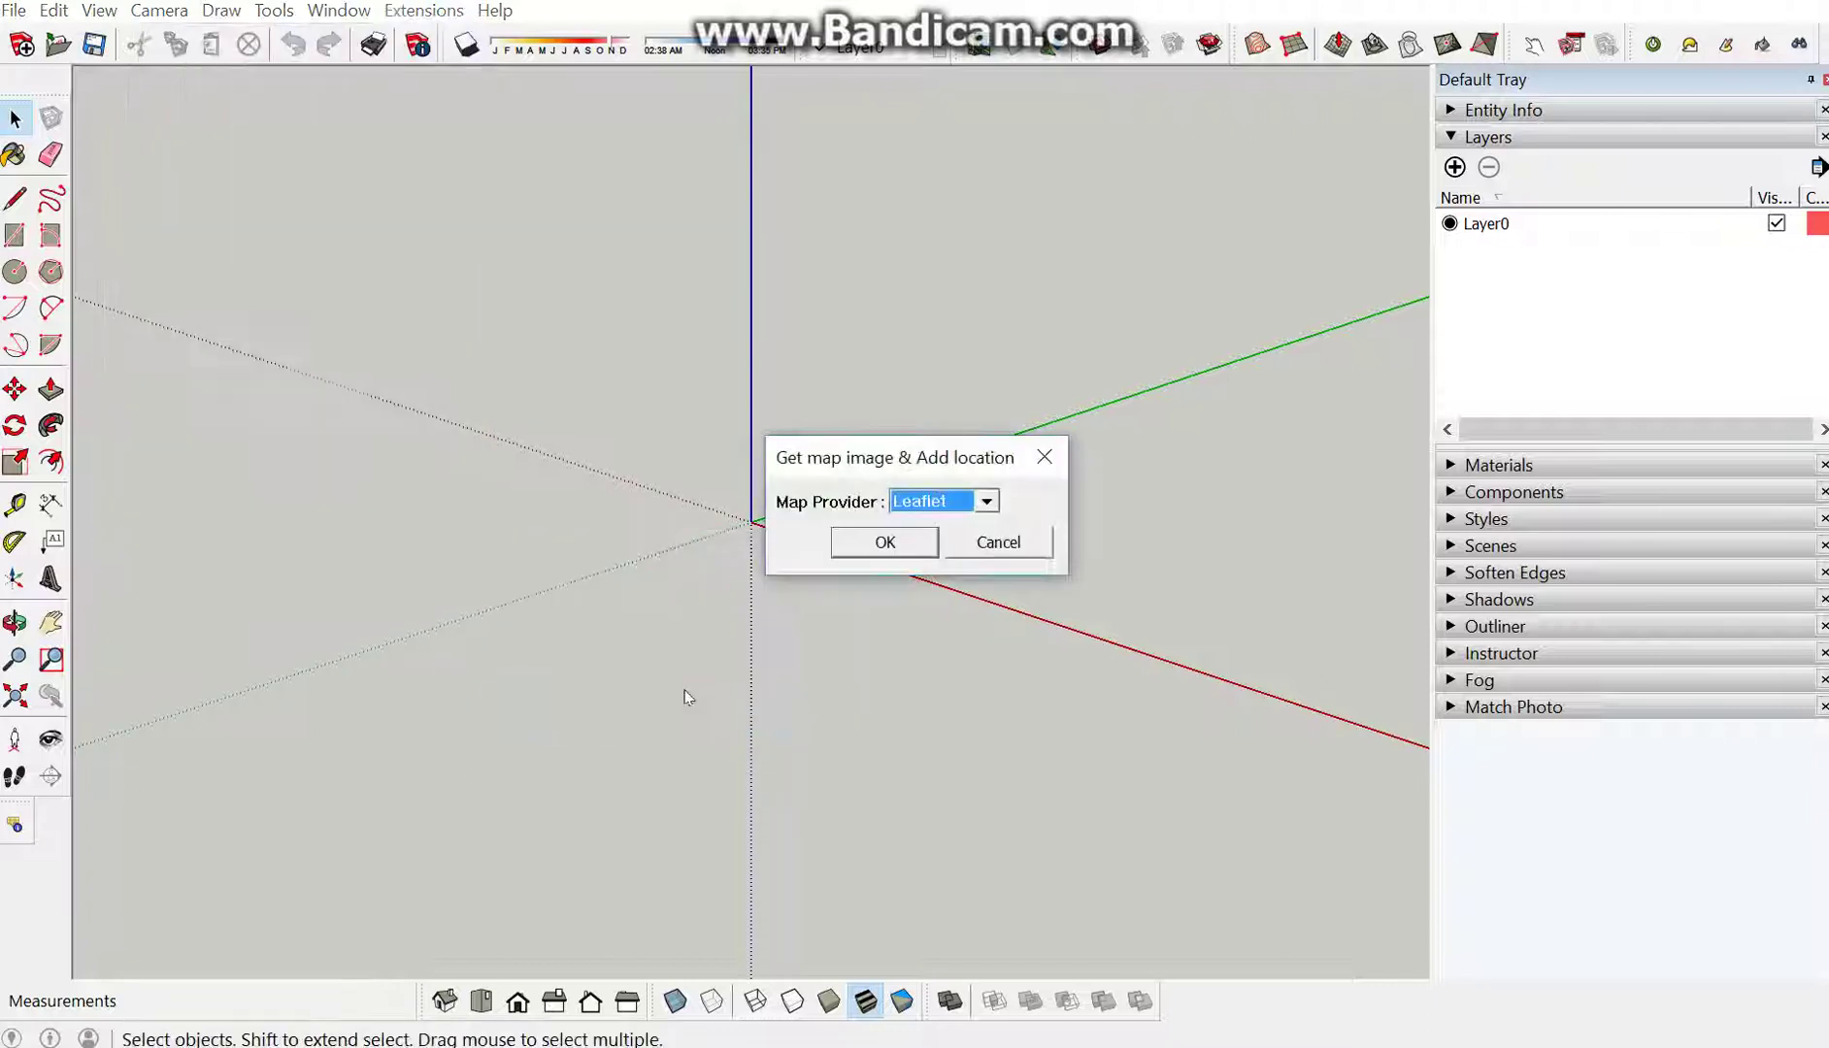
pyautogui.click(936, 503)
pyautogui.click(937, 561)
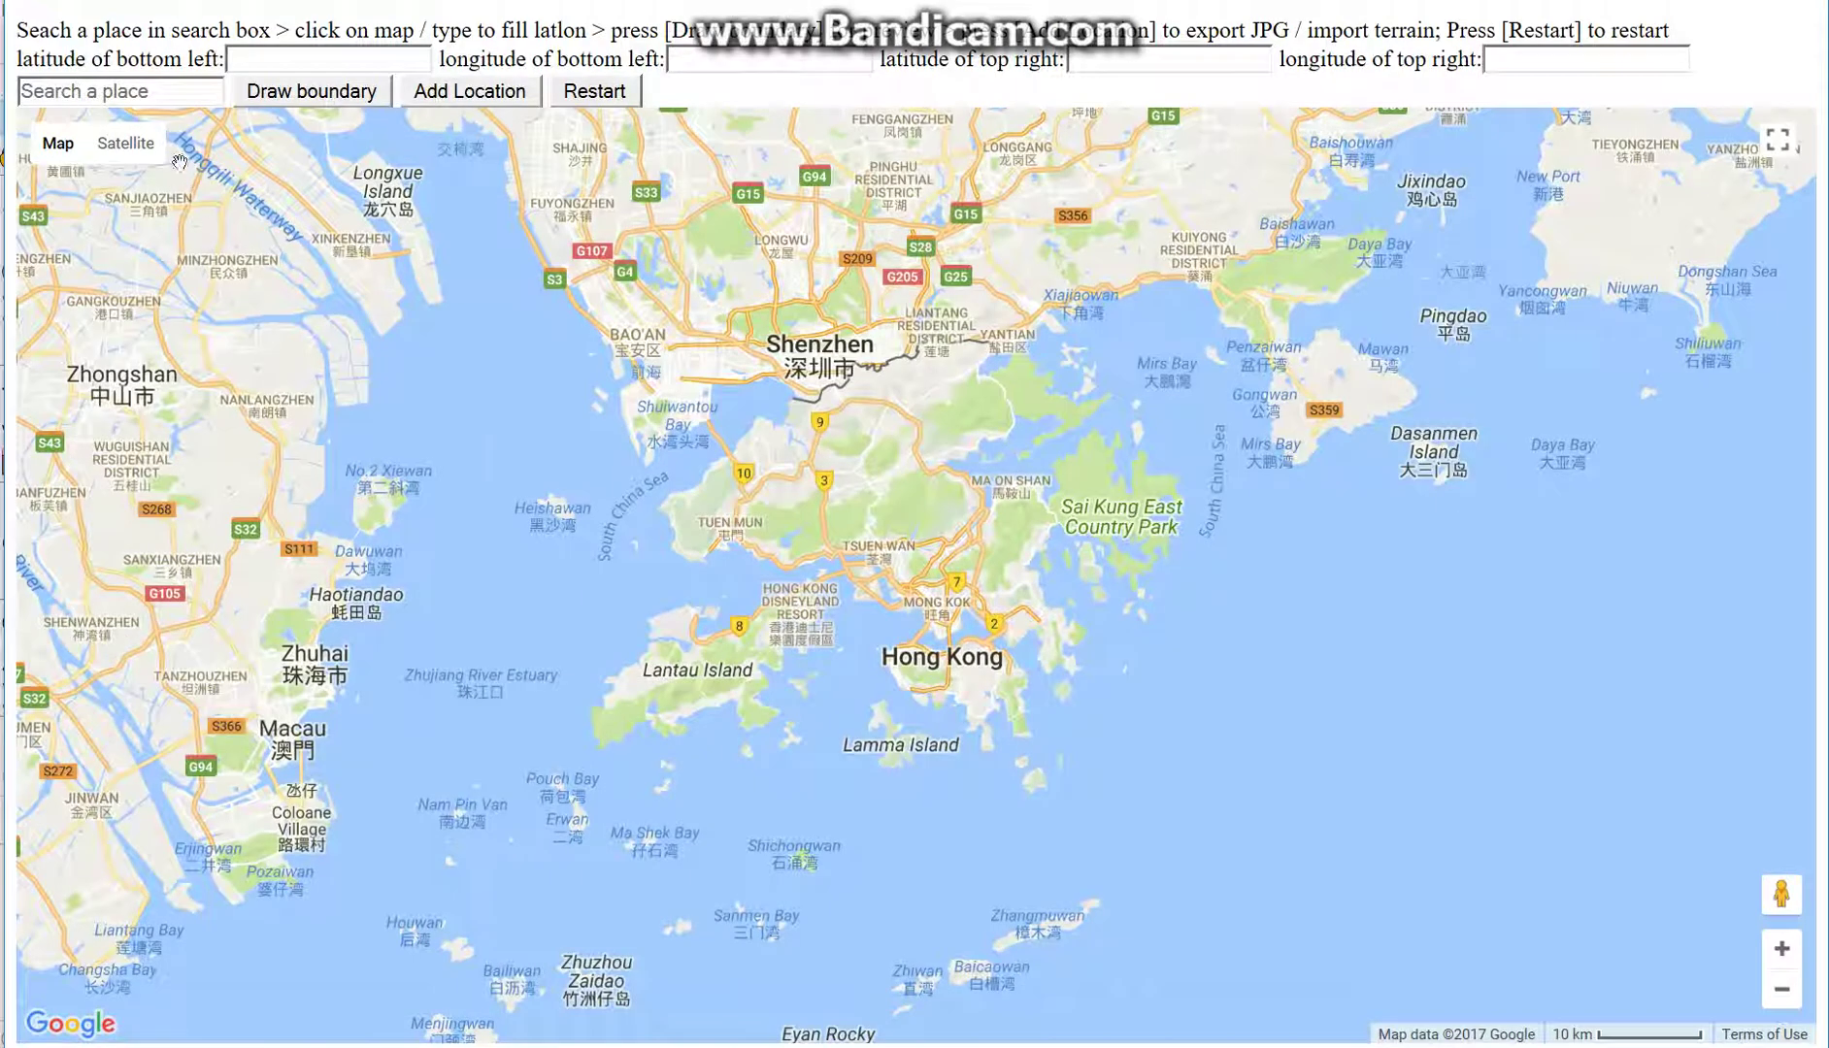
# Search the map for Macau, then for Hong Kong
pyautogui.click(146, 94)
pyautogui.write('macau')
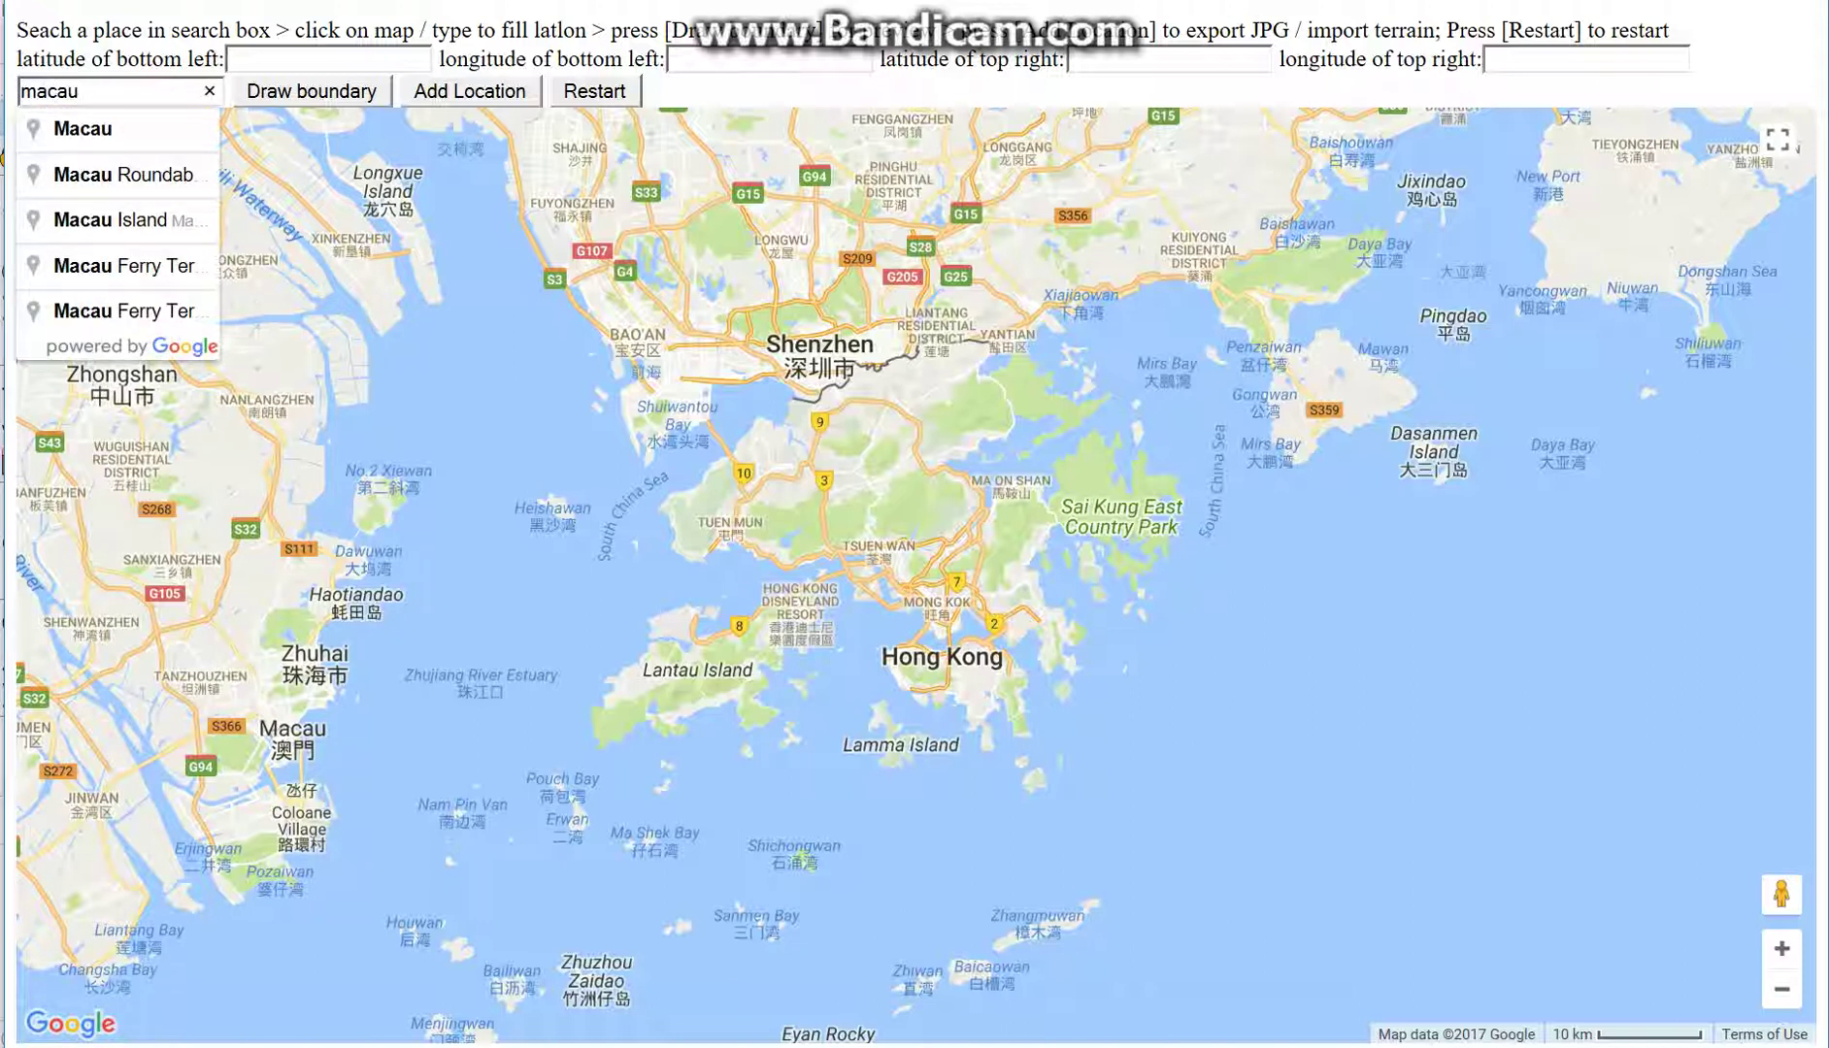
pyautogui.click(171, 117)
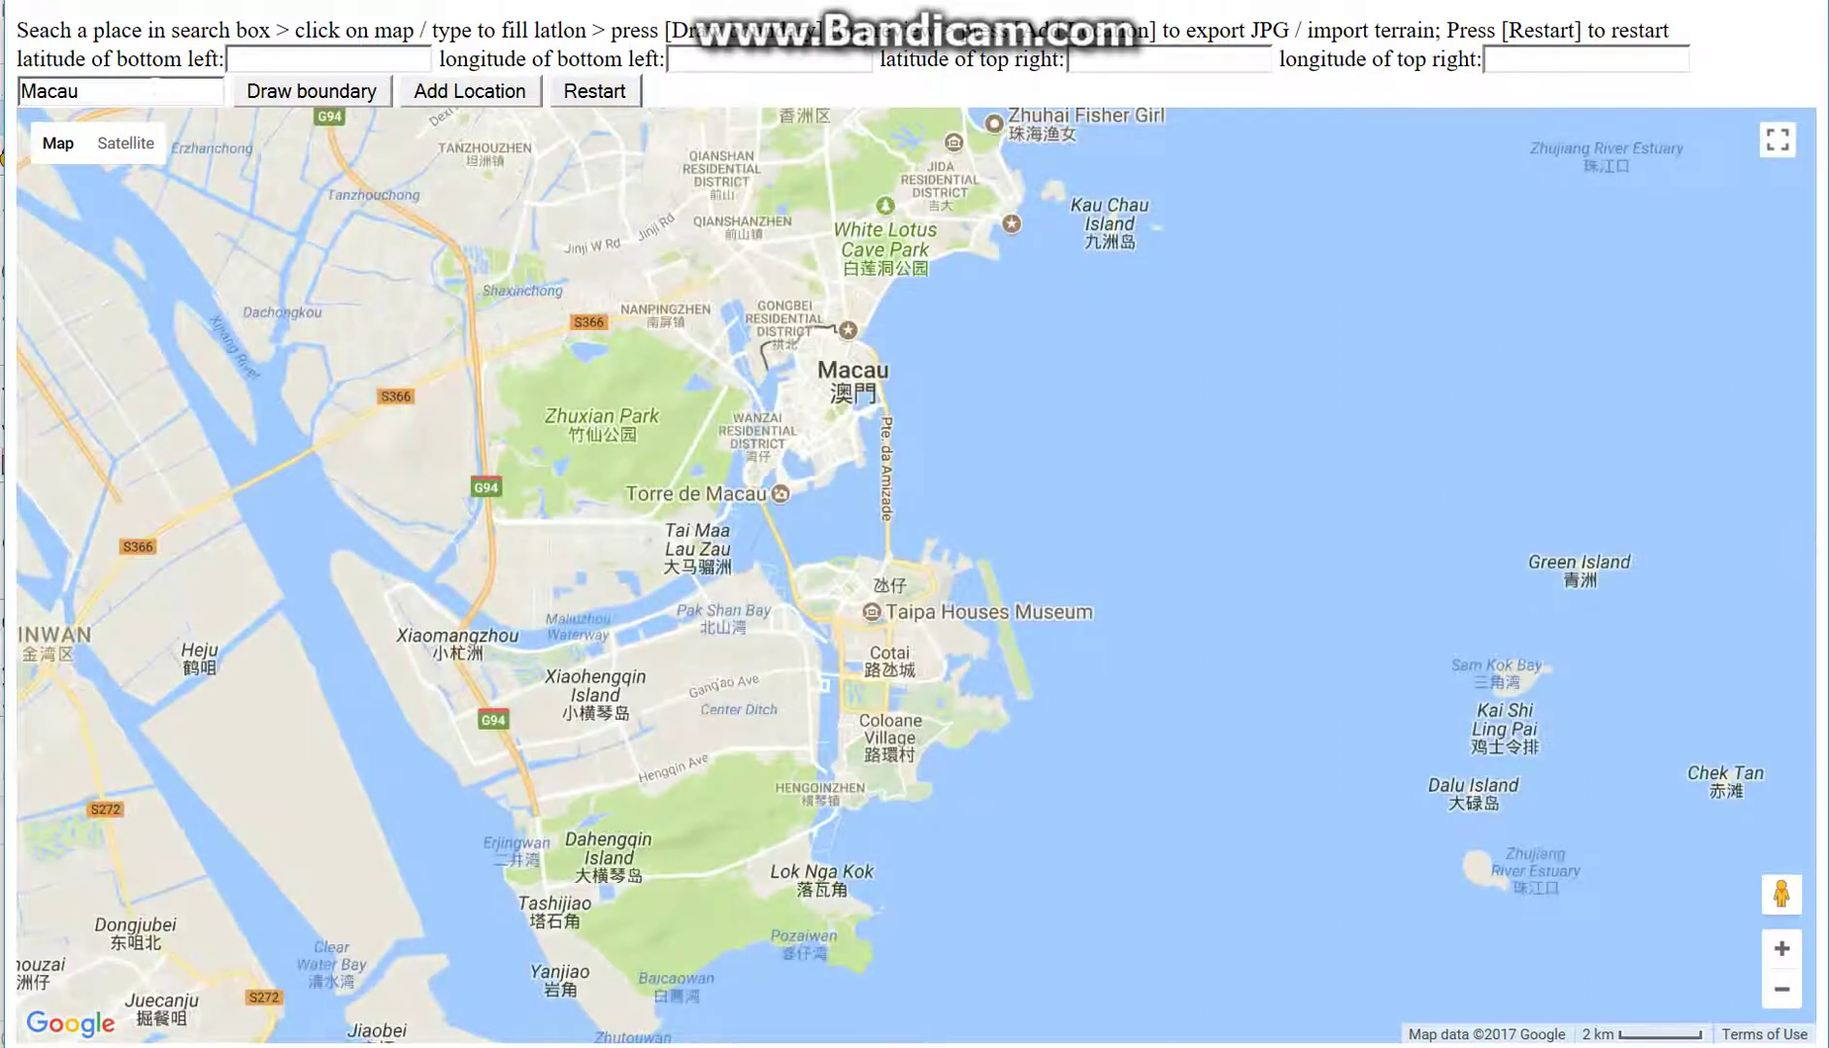
pyautogui.press('BackSpace')
pyautogui.press('BackSpace')
pyautogui.press('BackSpace')
pyautogui.write('ong')
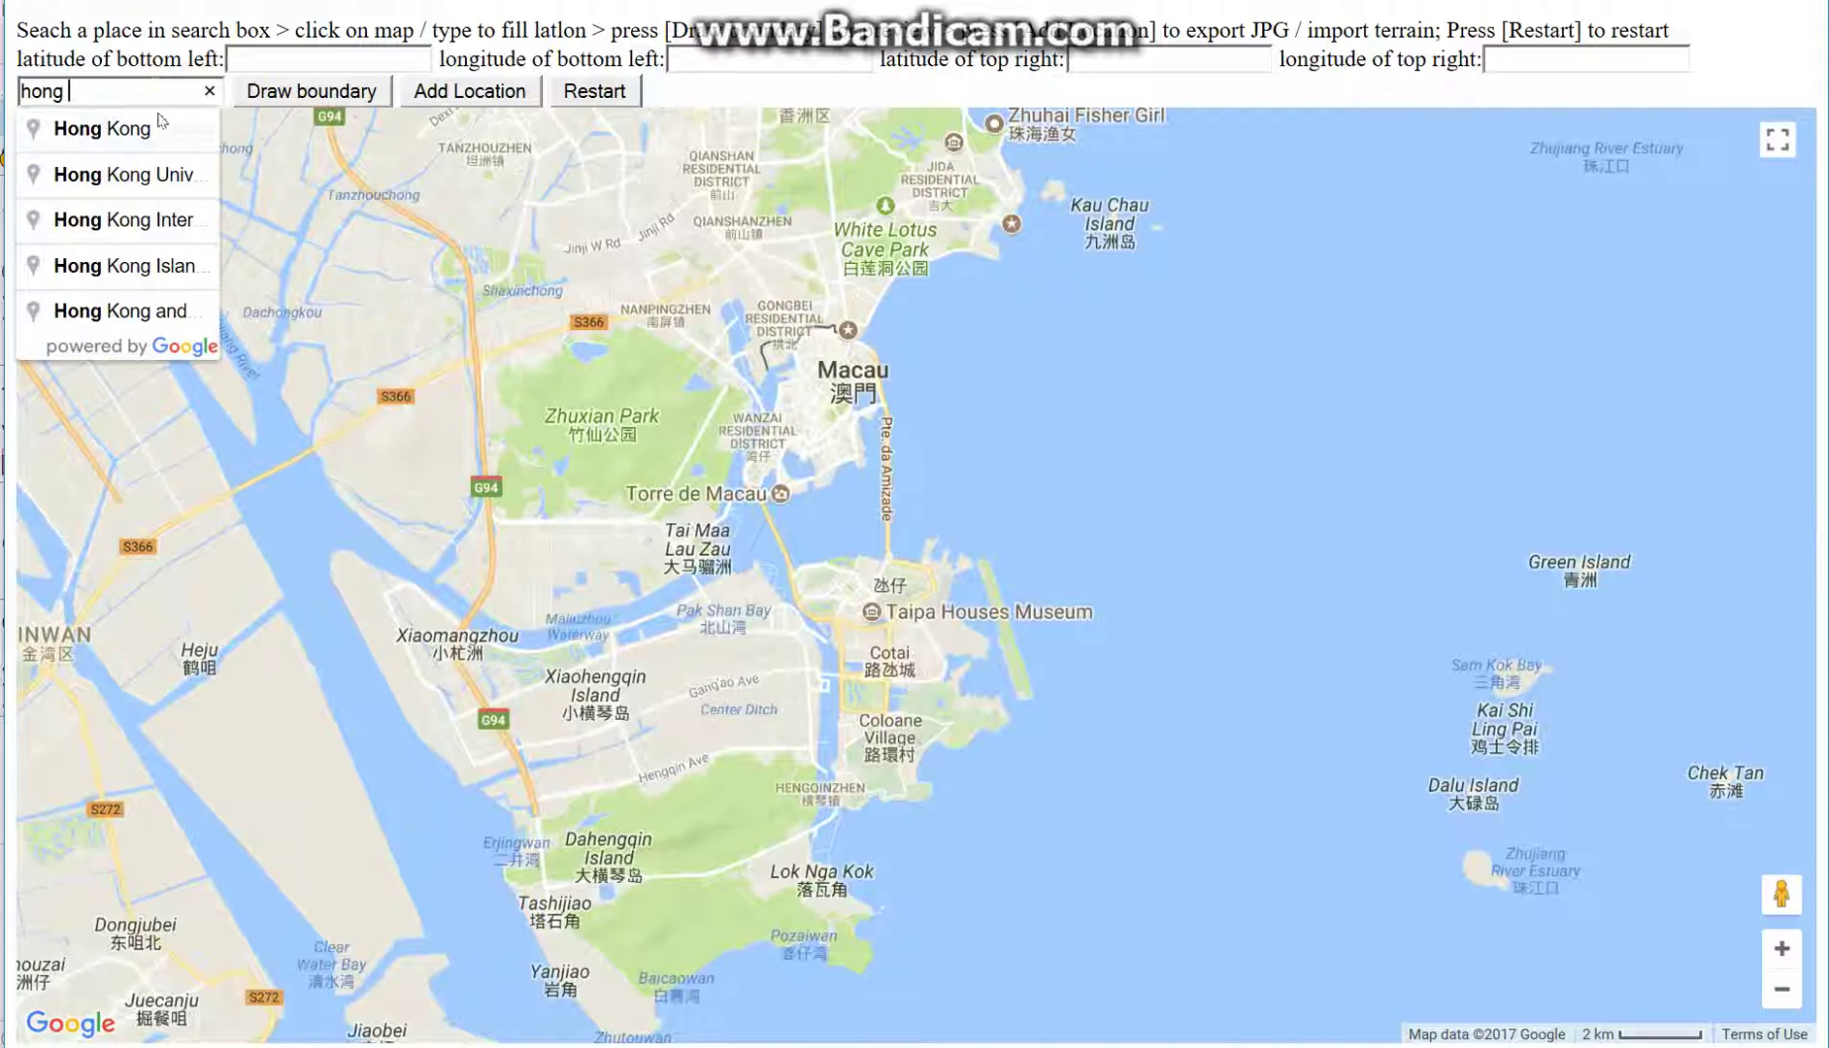
pyautogui.click(160, 126)
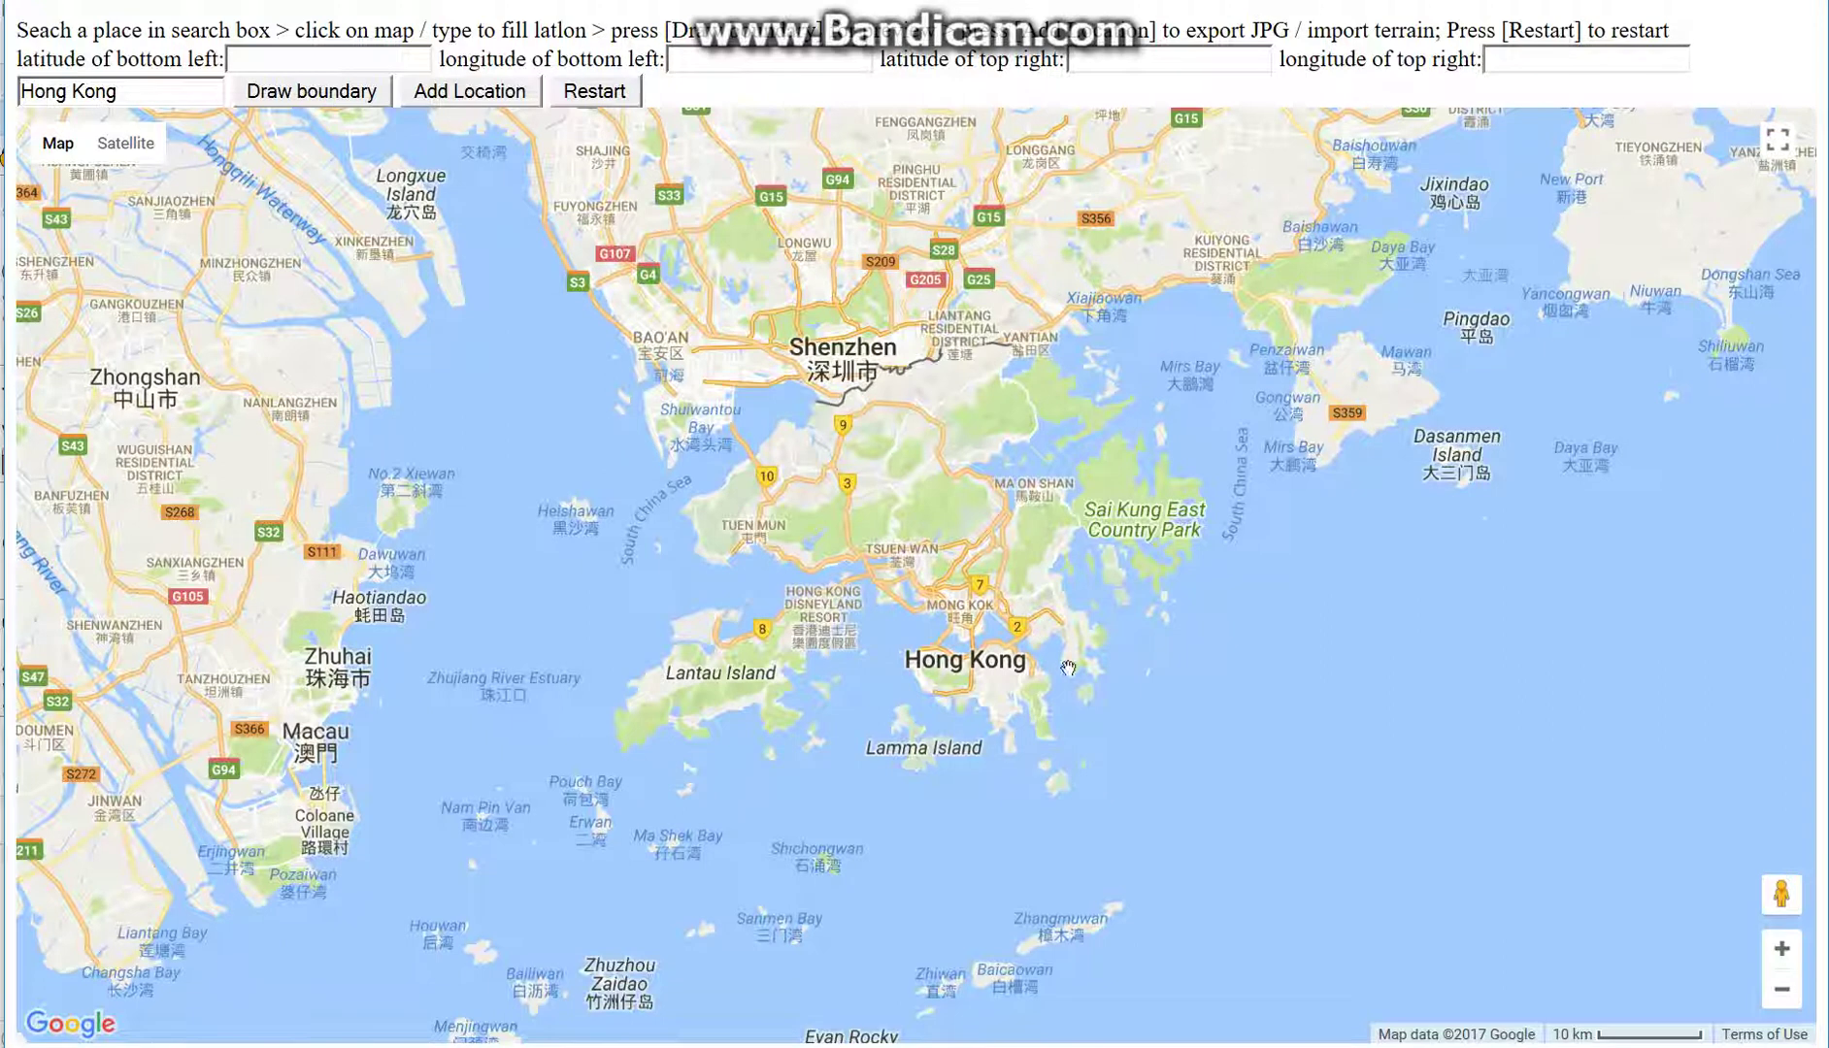
# Zoom in and pan the map to centre on Junk Bay
pyautogui.scroll(1, 1068, 669)
pyautogui.scroll(1, 1068, 669)
pyautogui.scroll(1, 1012, 643)
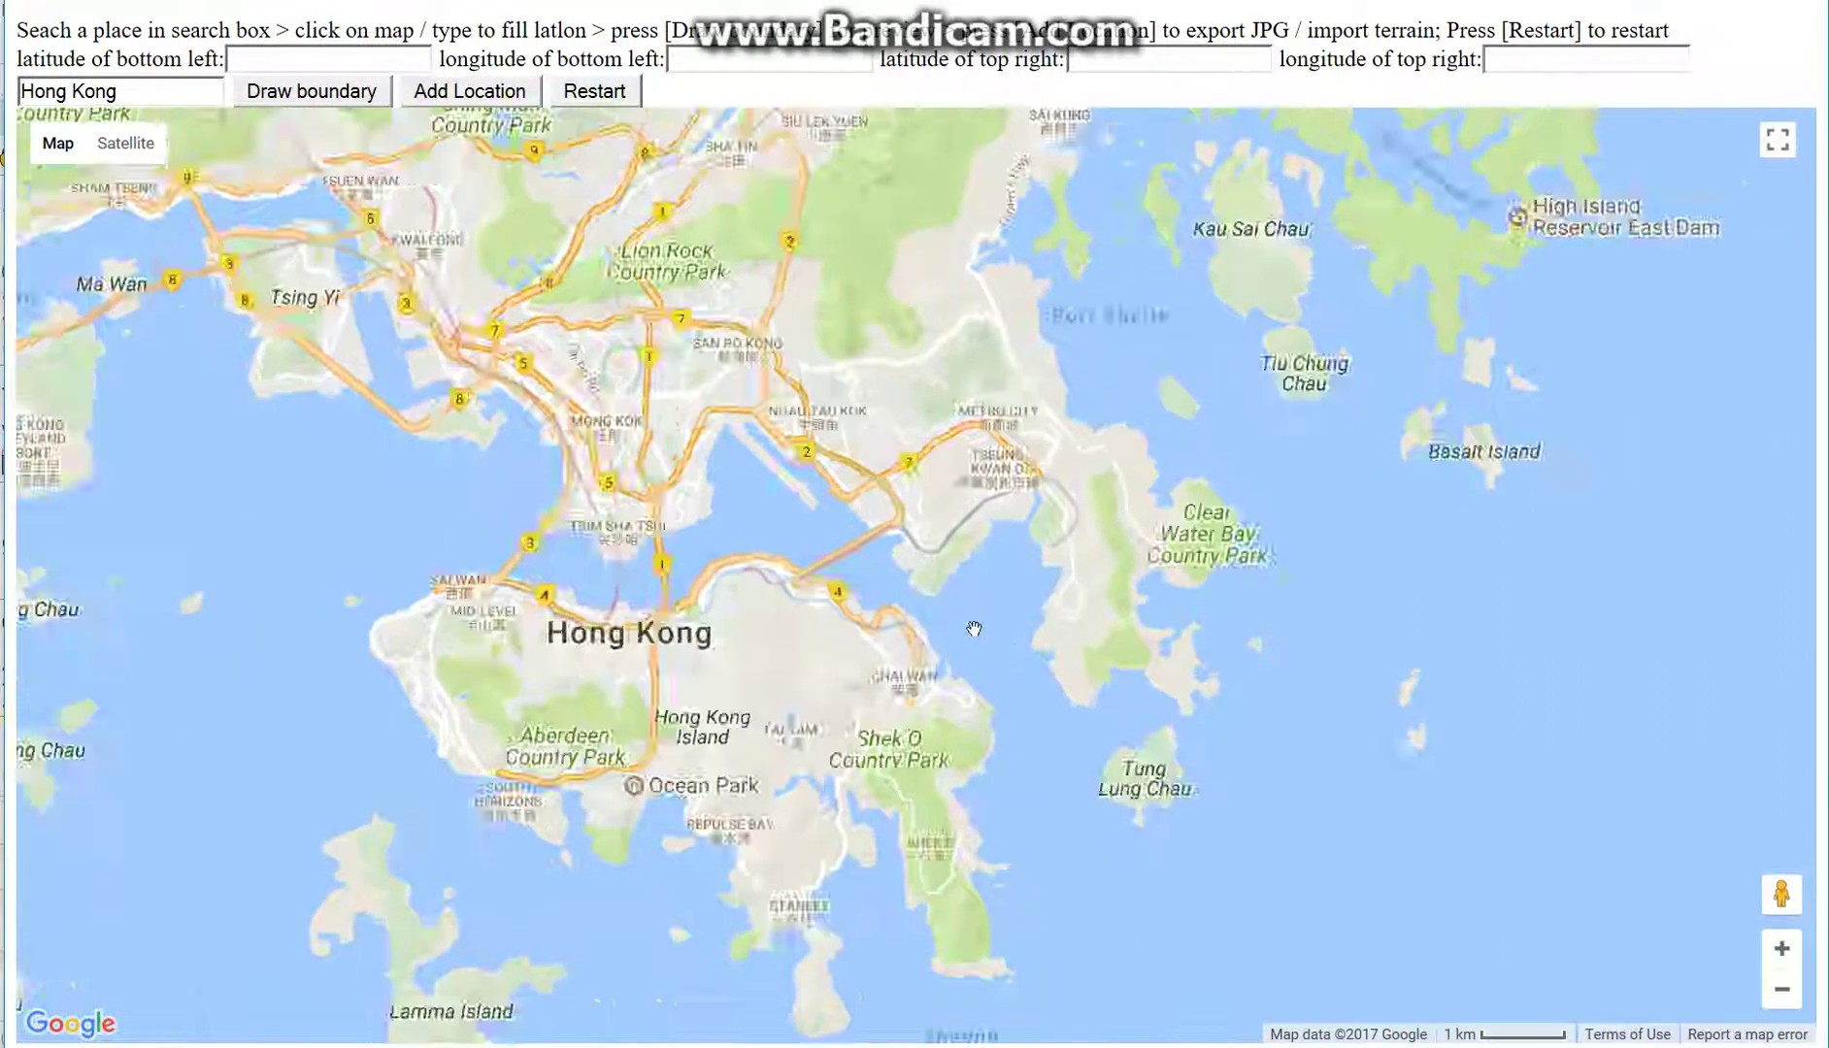
pyautogui.scroll(1, 929, 640)
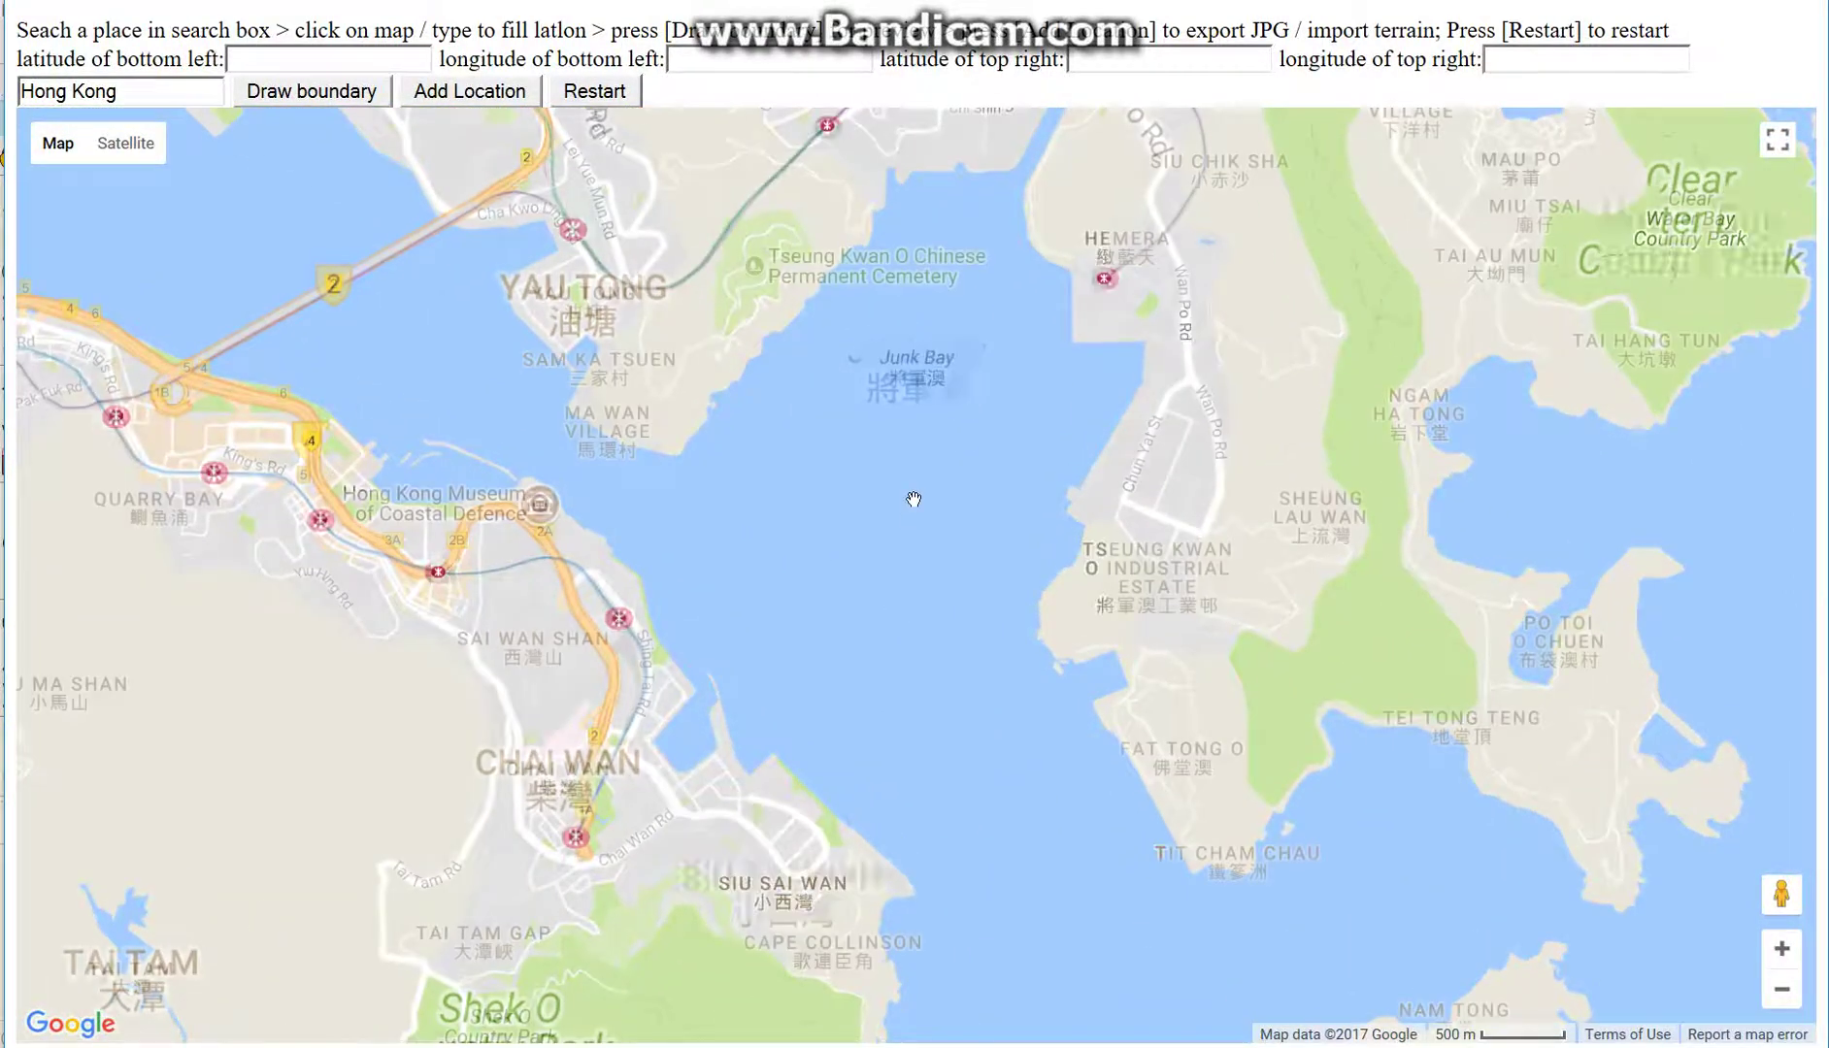
pyautogui.moveTo(914, 504); pyautogui.dragTo(934, 547)
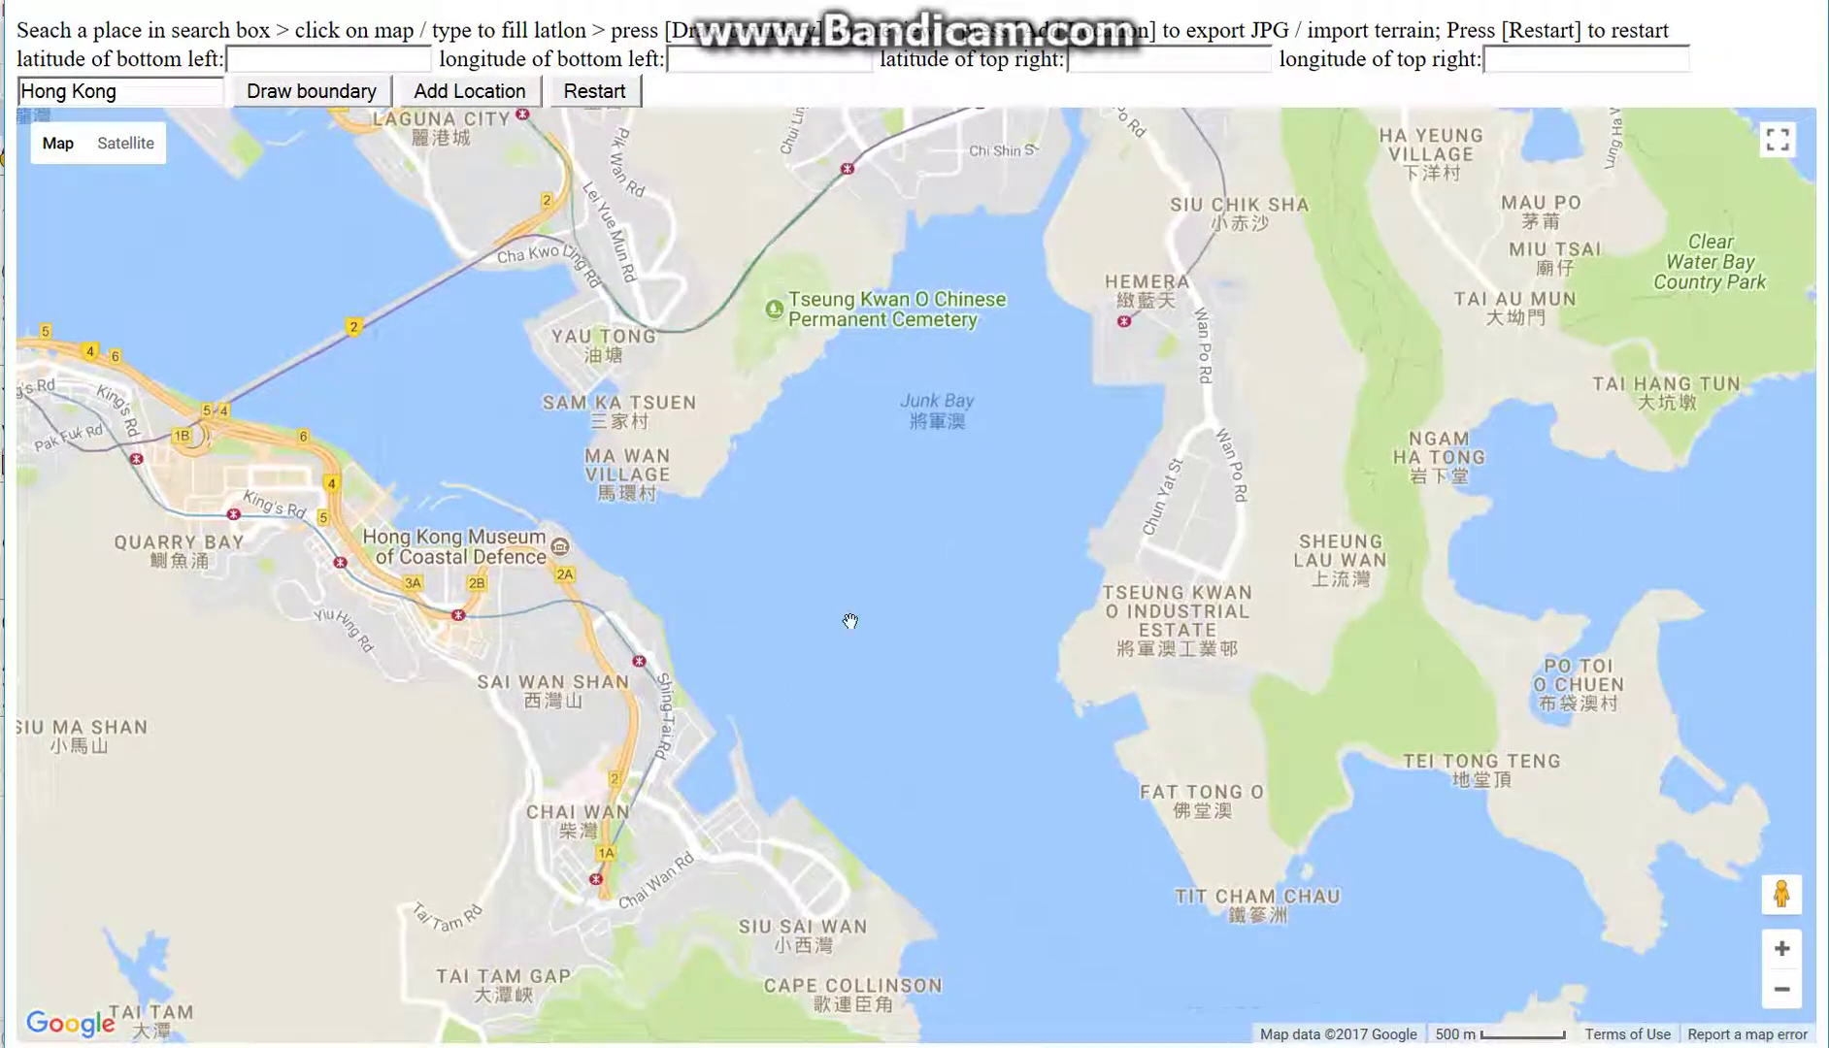
# Mark Junk Bay boundary corners from Tai Tam Gap, draw the boundary, zoom in, and Add Location
pyautogui.click(443, 974)
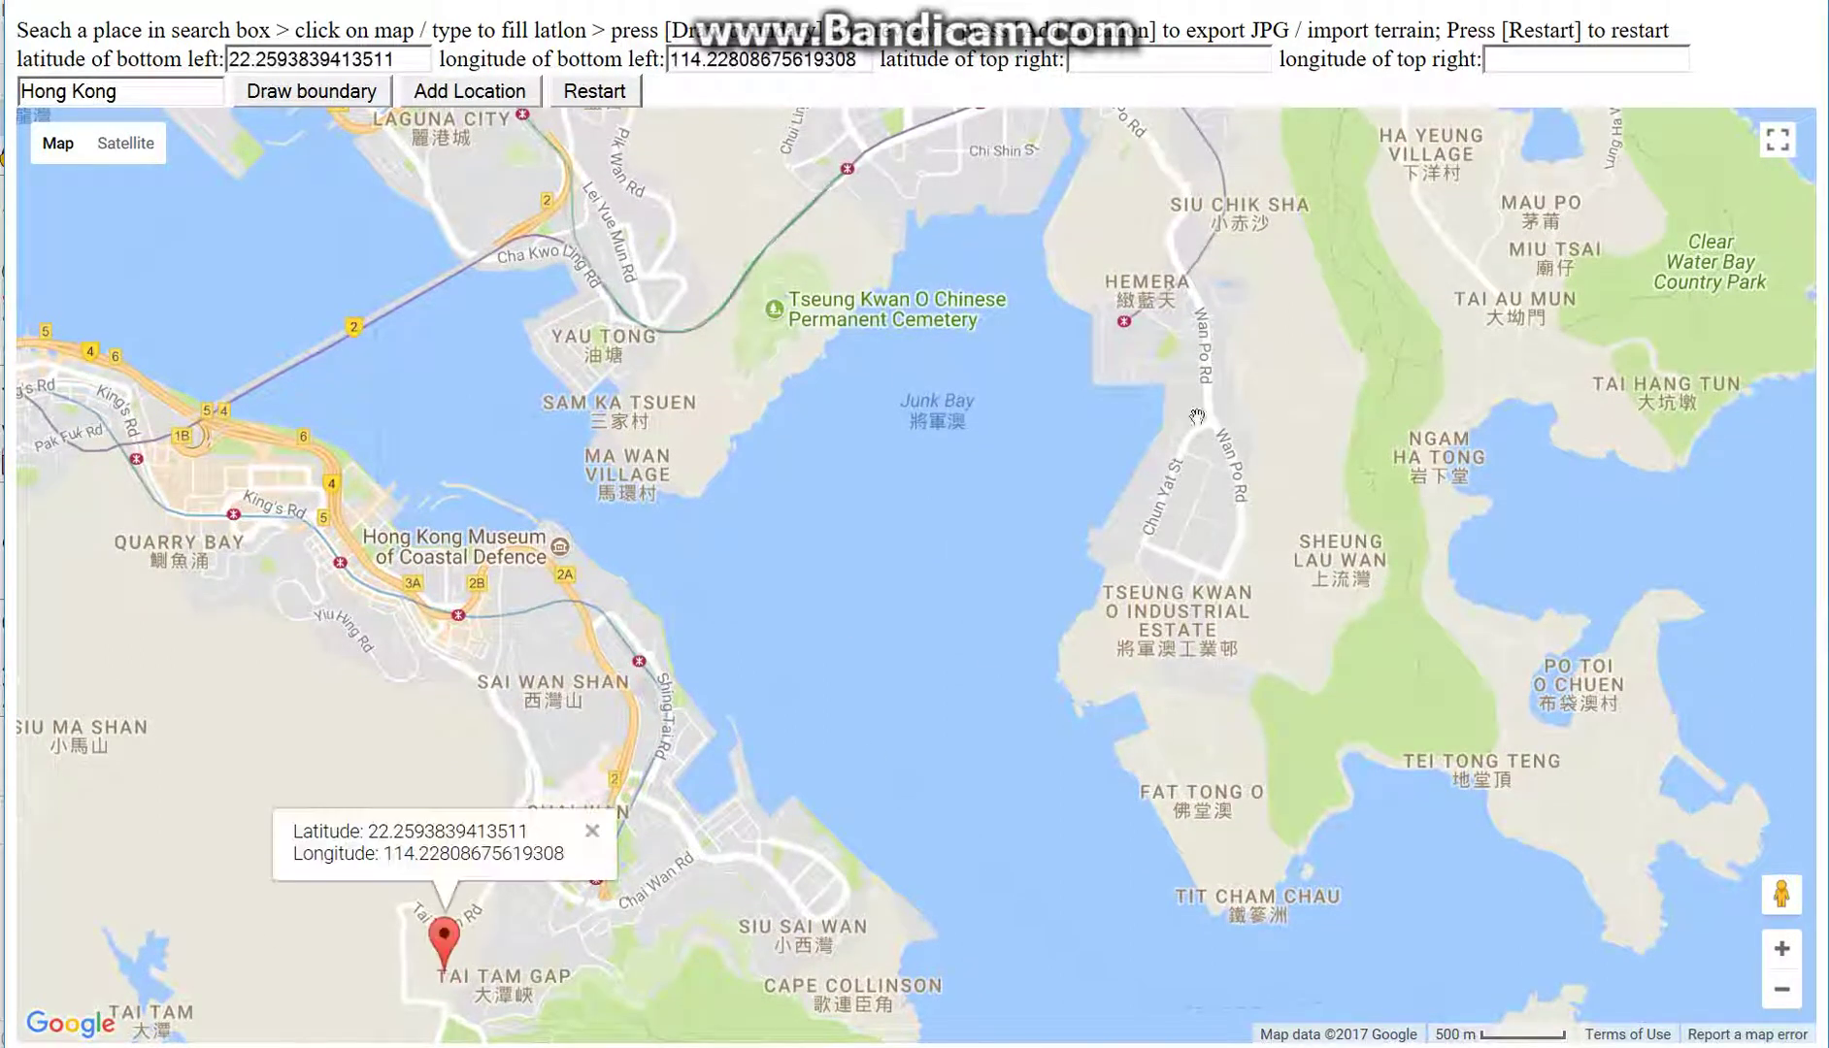
pyautogui.click(1338, 132)
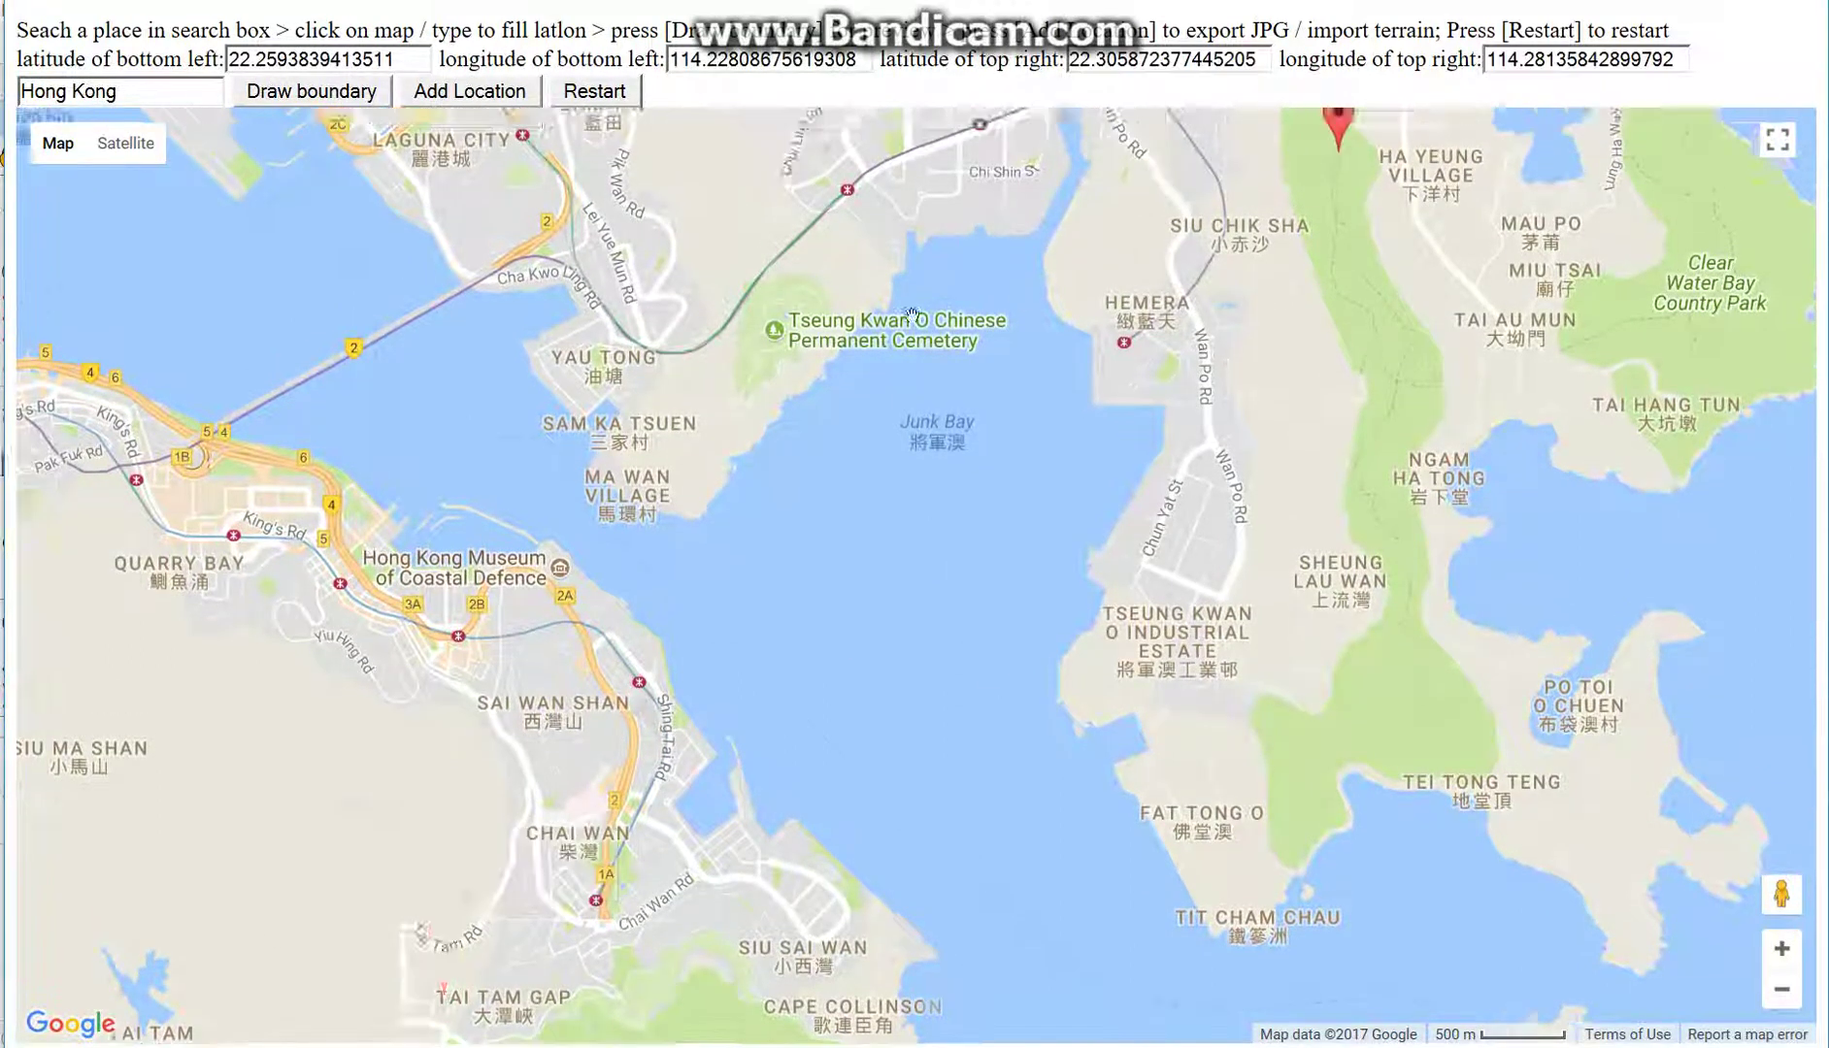
pyautogui.click(315, 101)
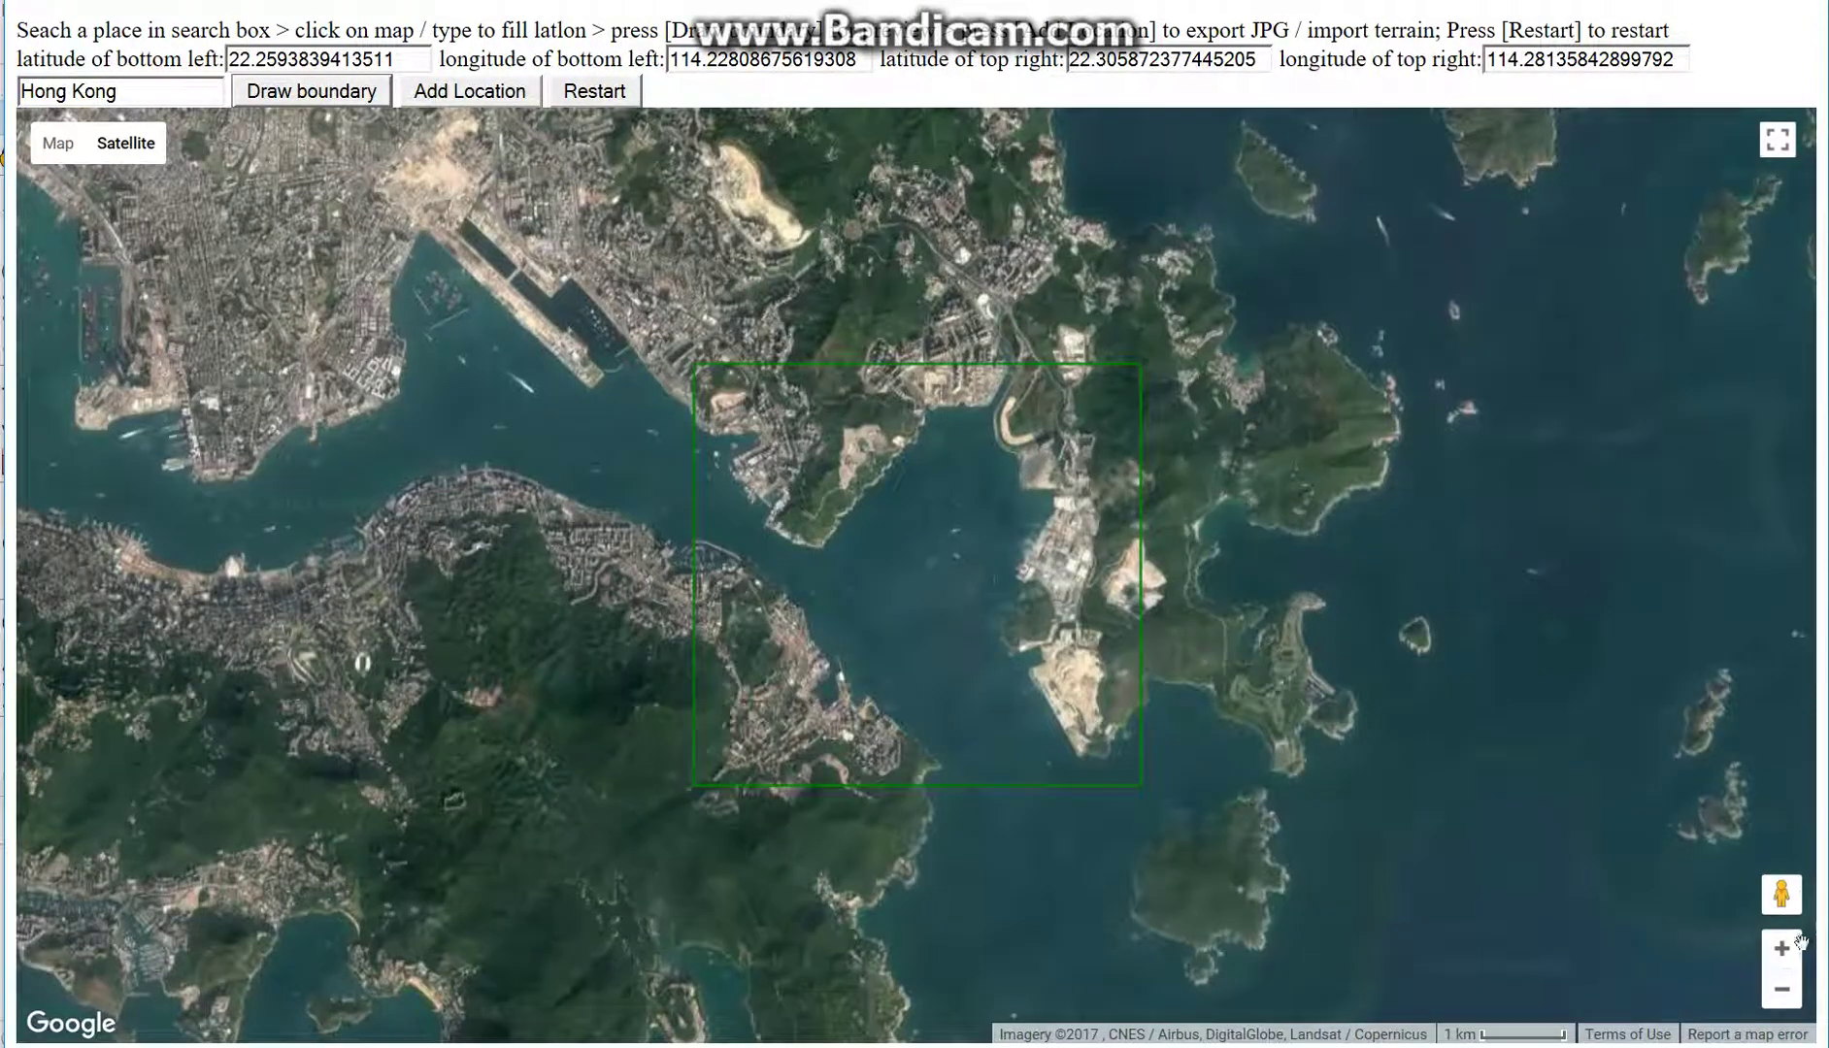
pyautogui.click(1781, 948)
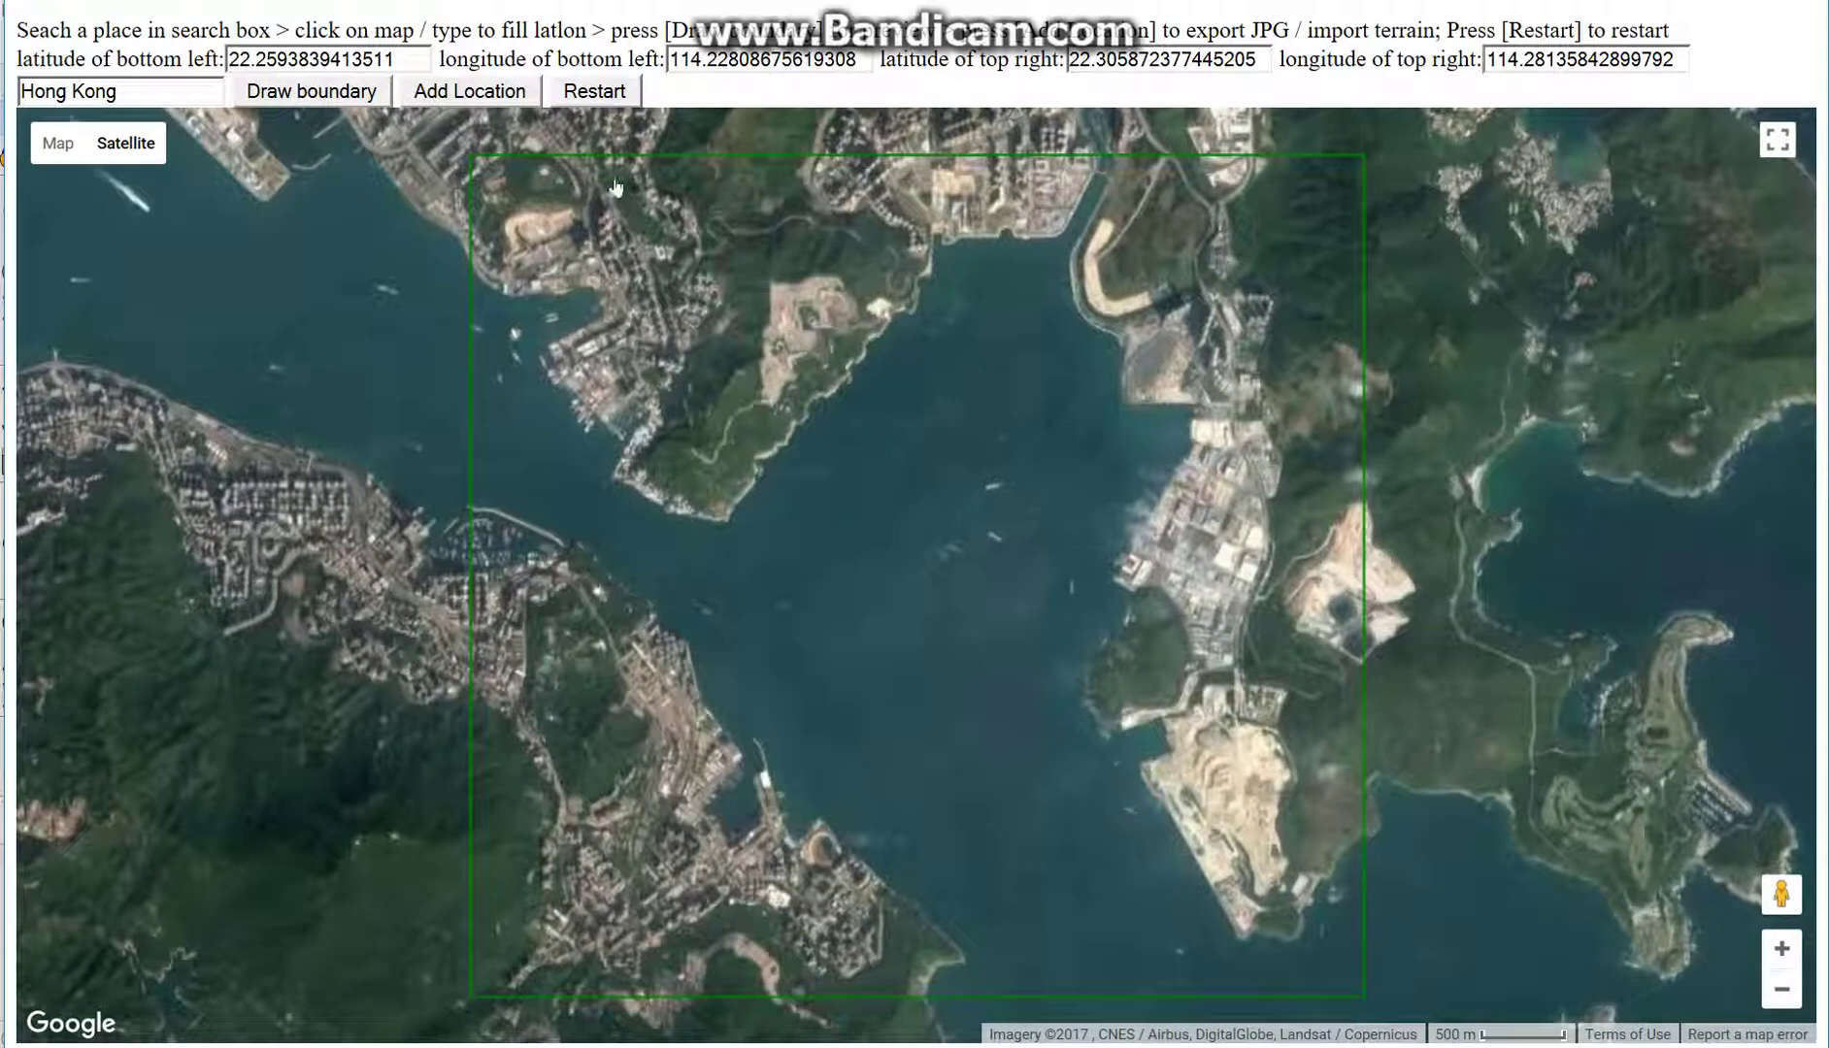
pyautogui.click(513, 95)
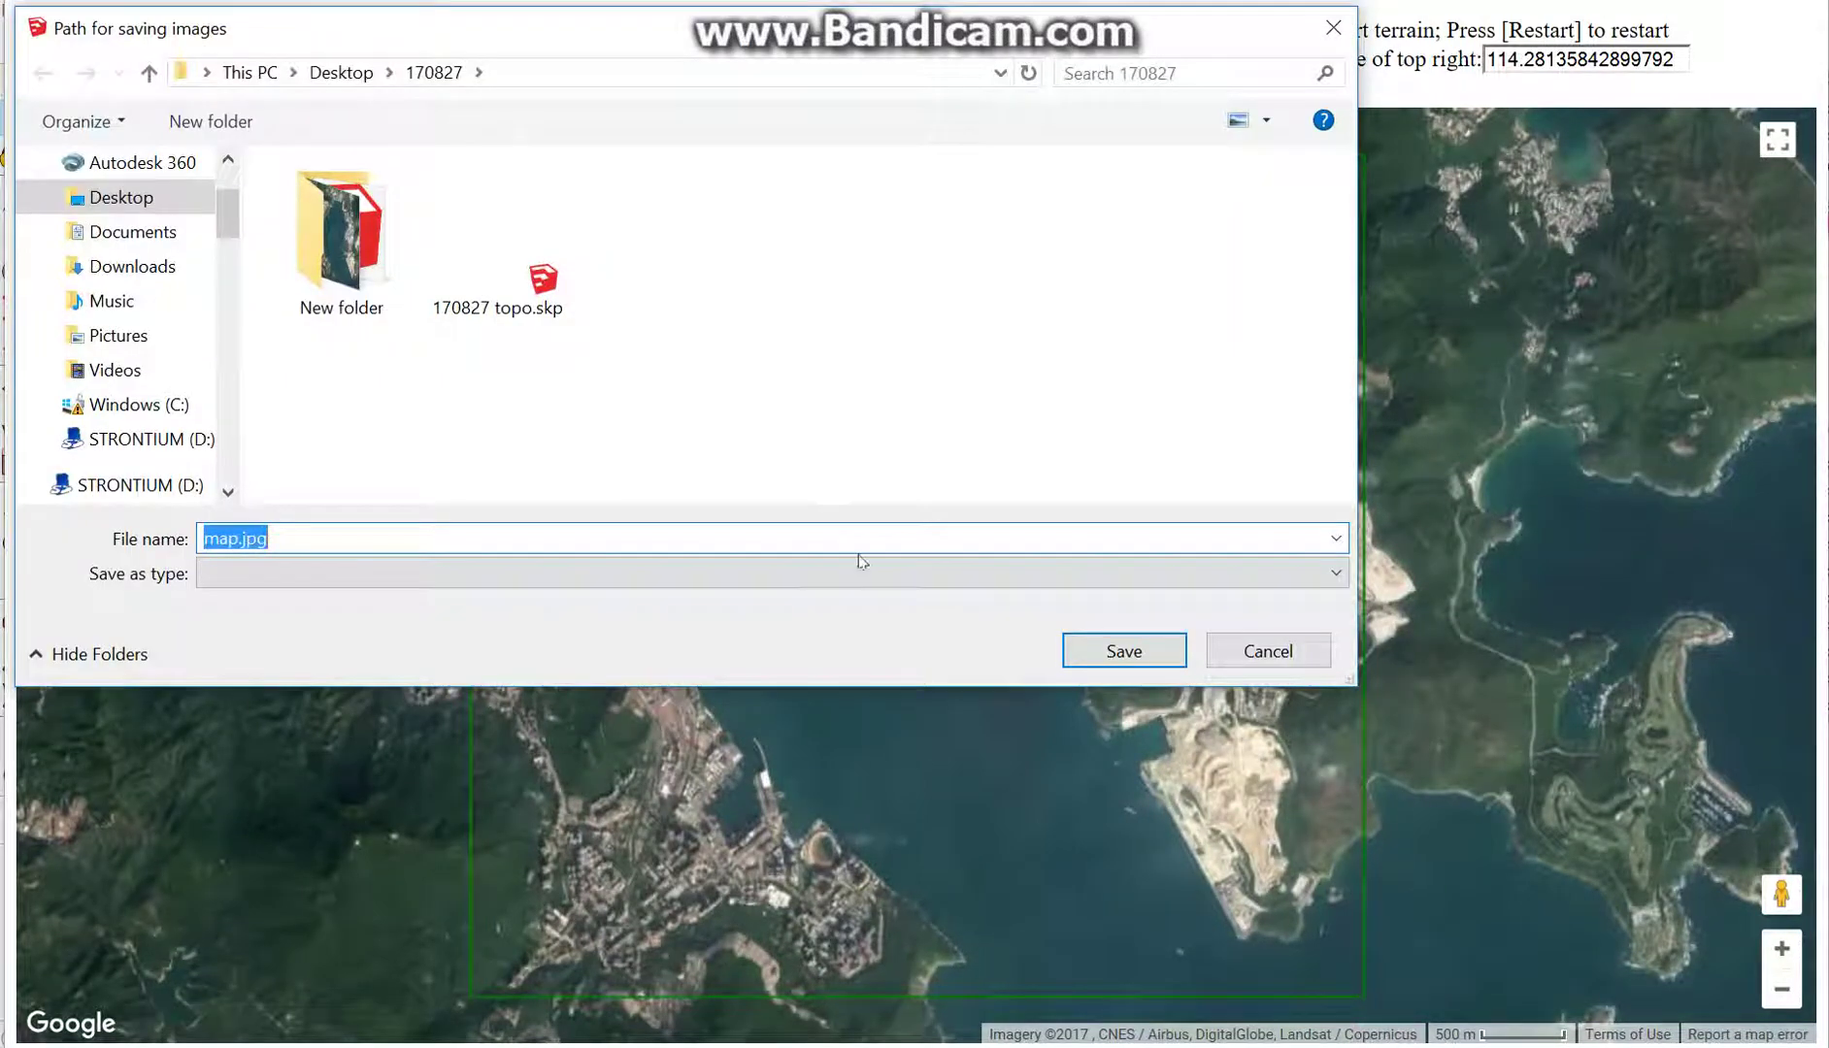
# Save the image as map.jpg and confirm adding the Junk Bay location to the model
pyautogui.click(1151, 641)
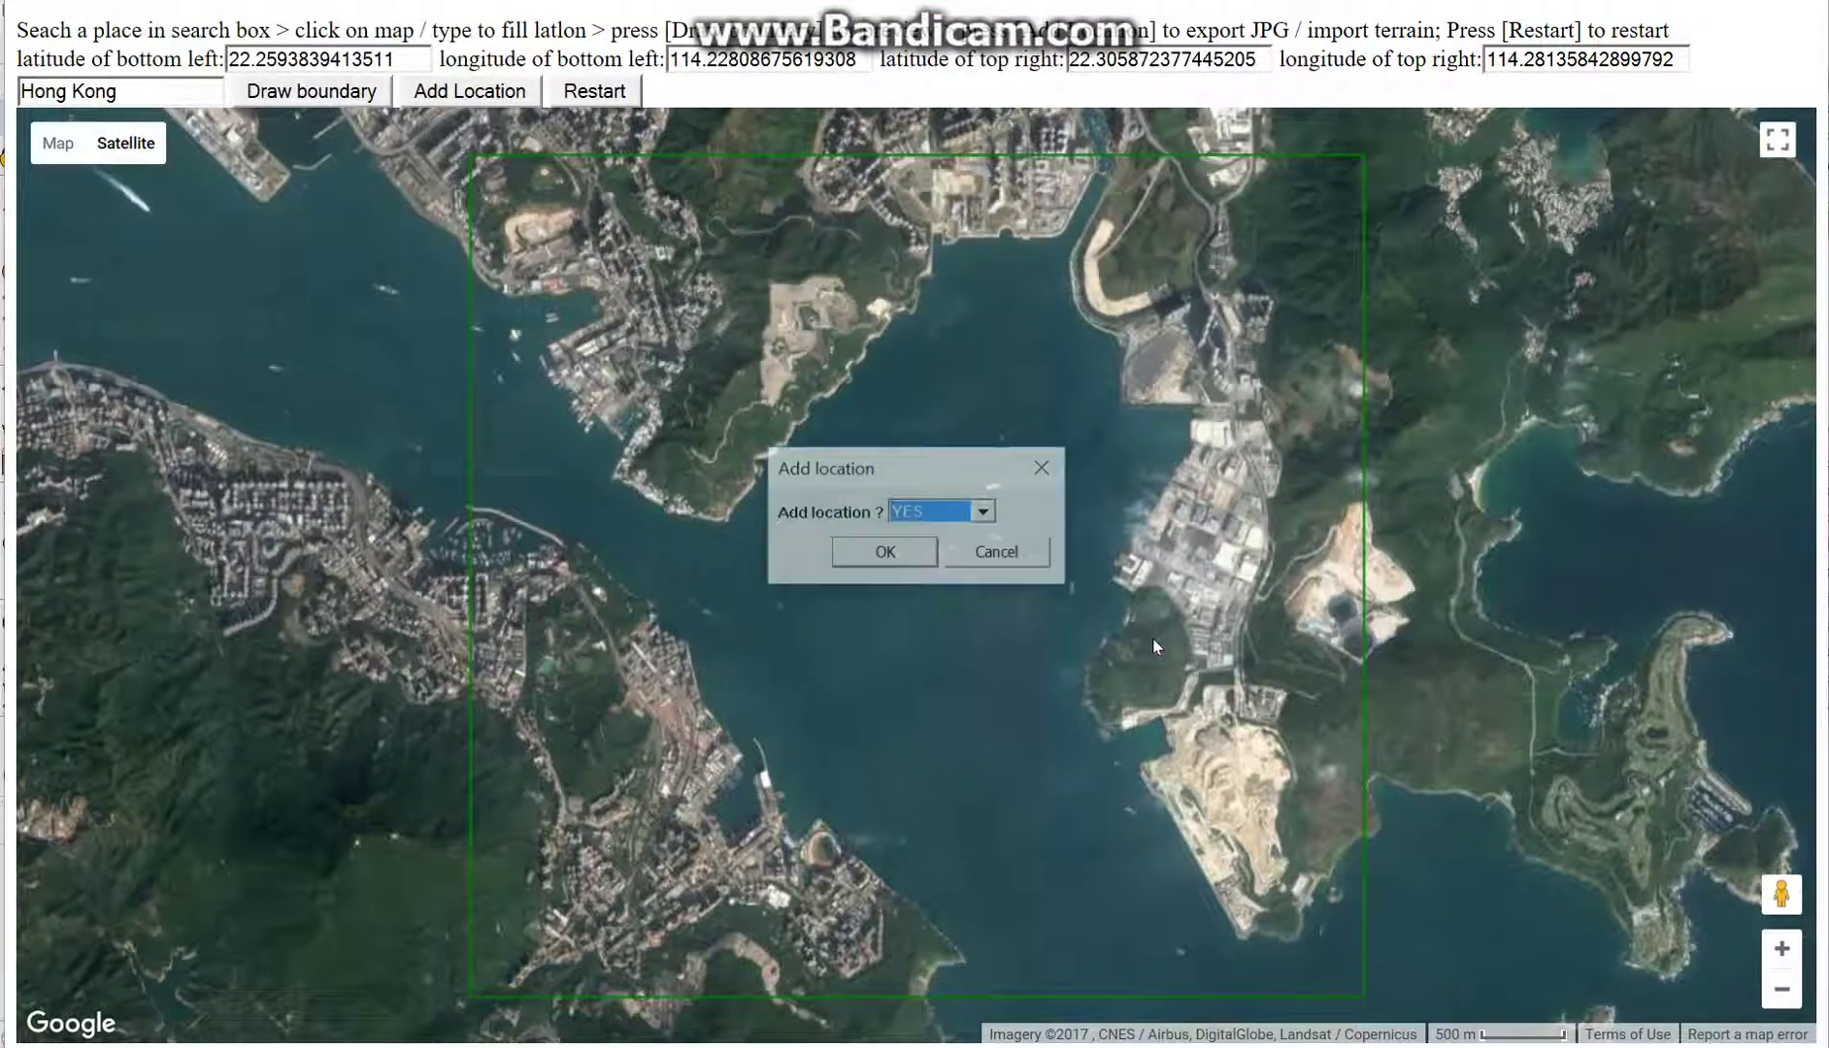
pyautogui.click(907, 552)
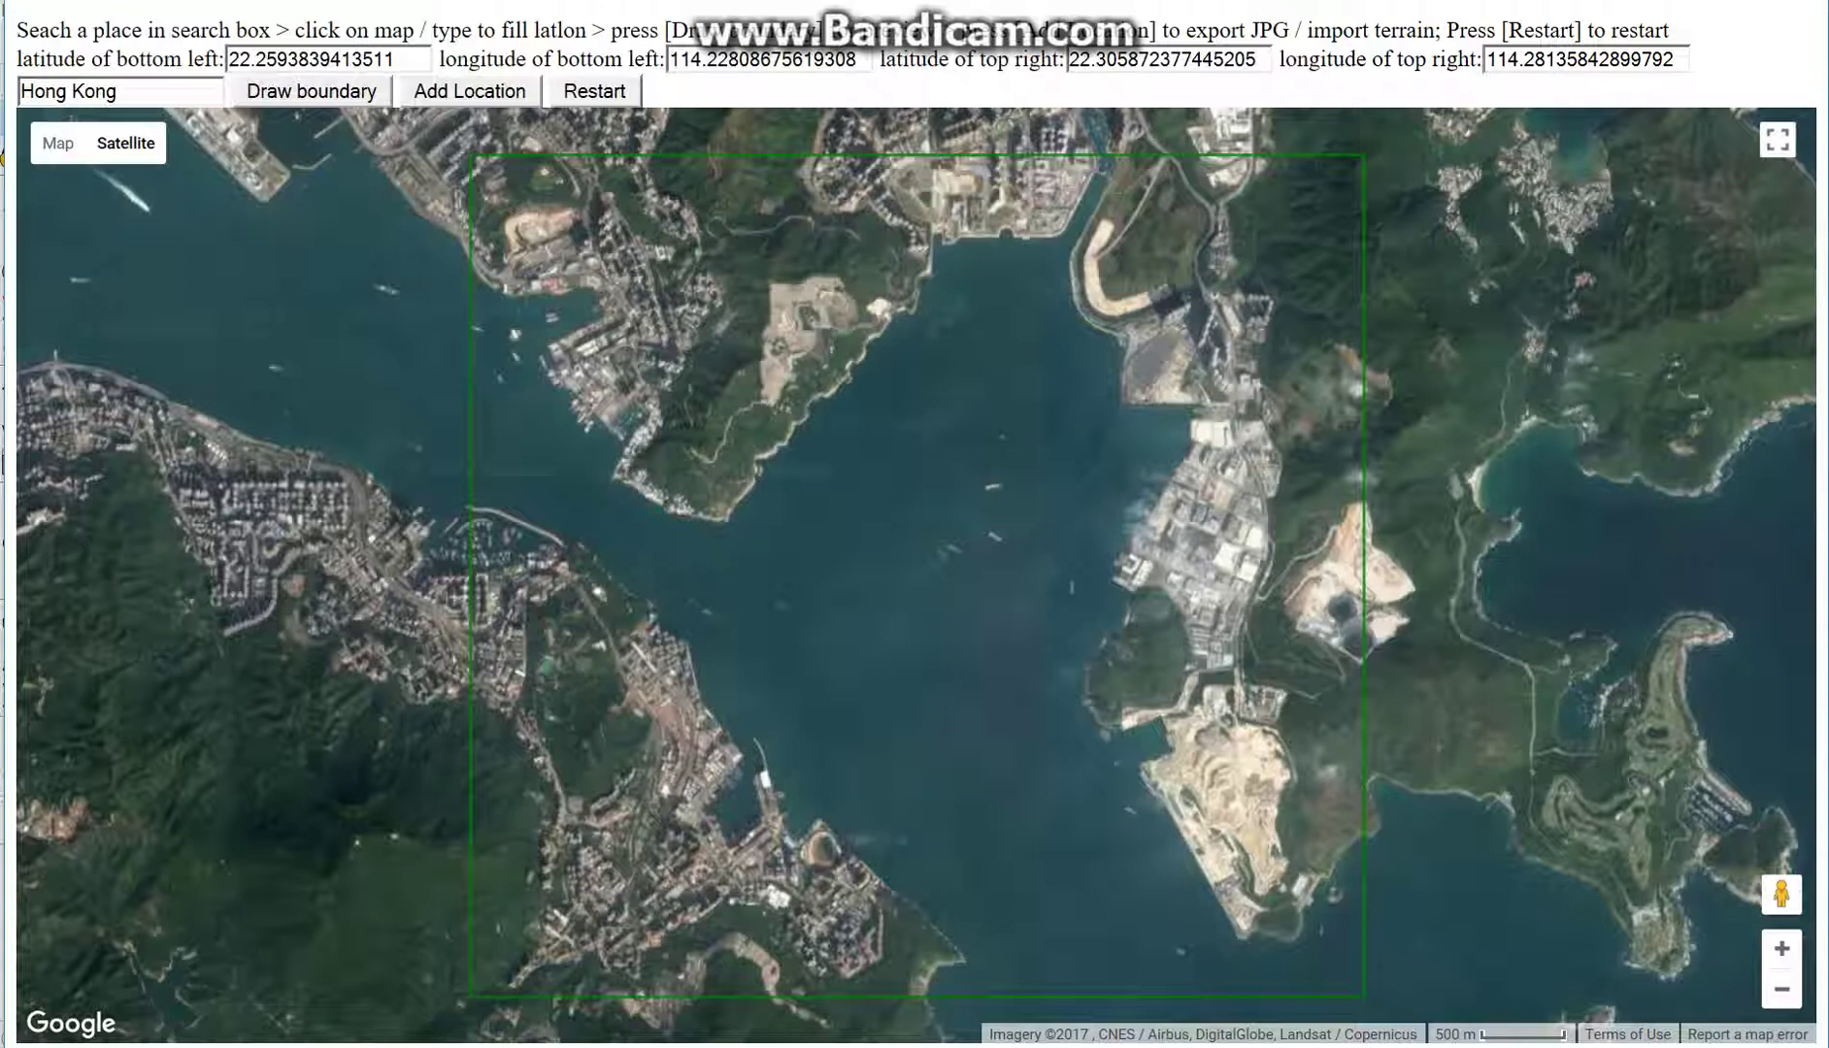
pyautogui.click(895, 540)
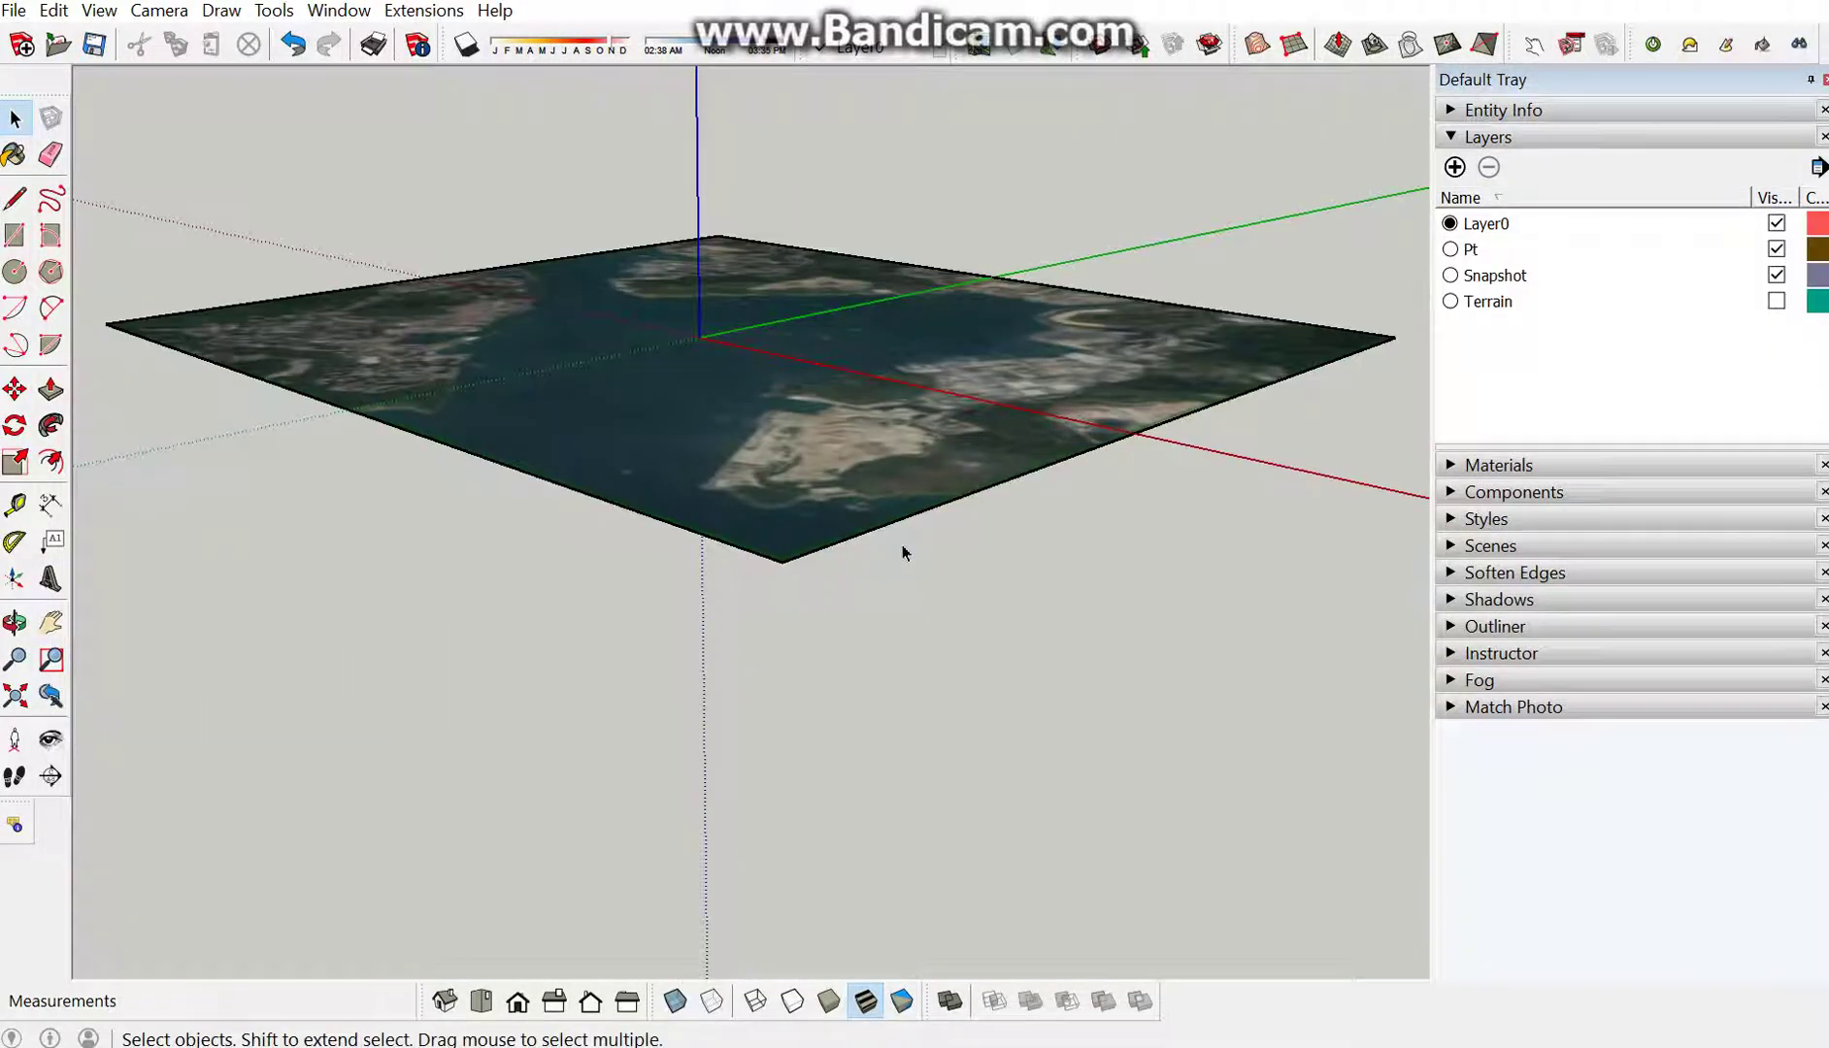
# Show the Terrain layer and select the satellite-draped Junk Bay terrain group from a low angle
pyautogui.moveTo(882, 413); pyautogui.dragTo(1429, 626, button='middle')
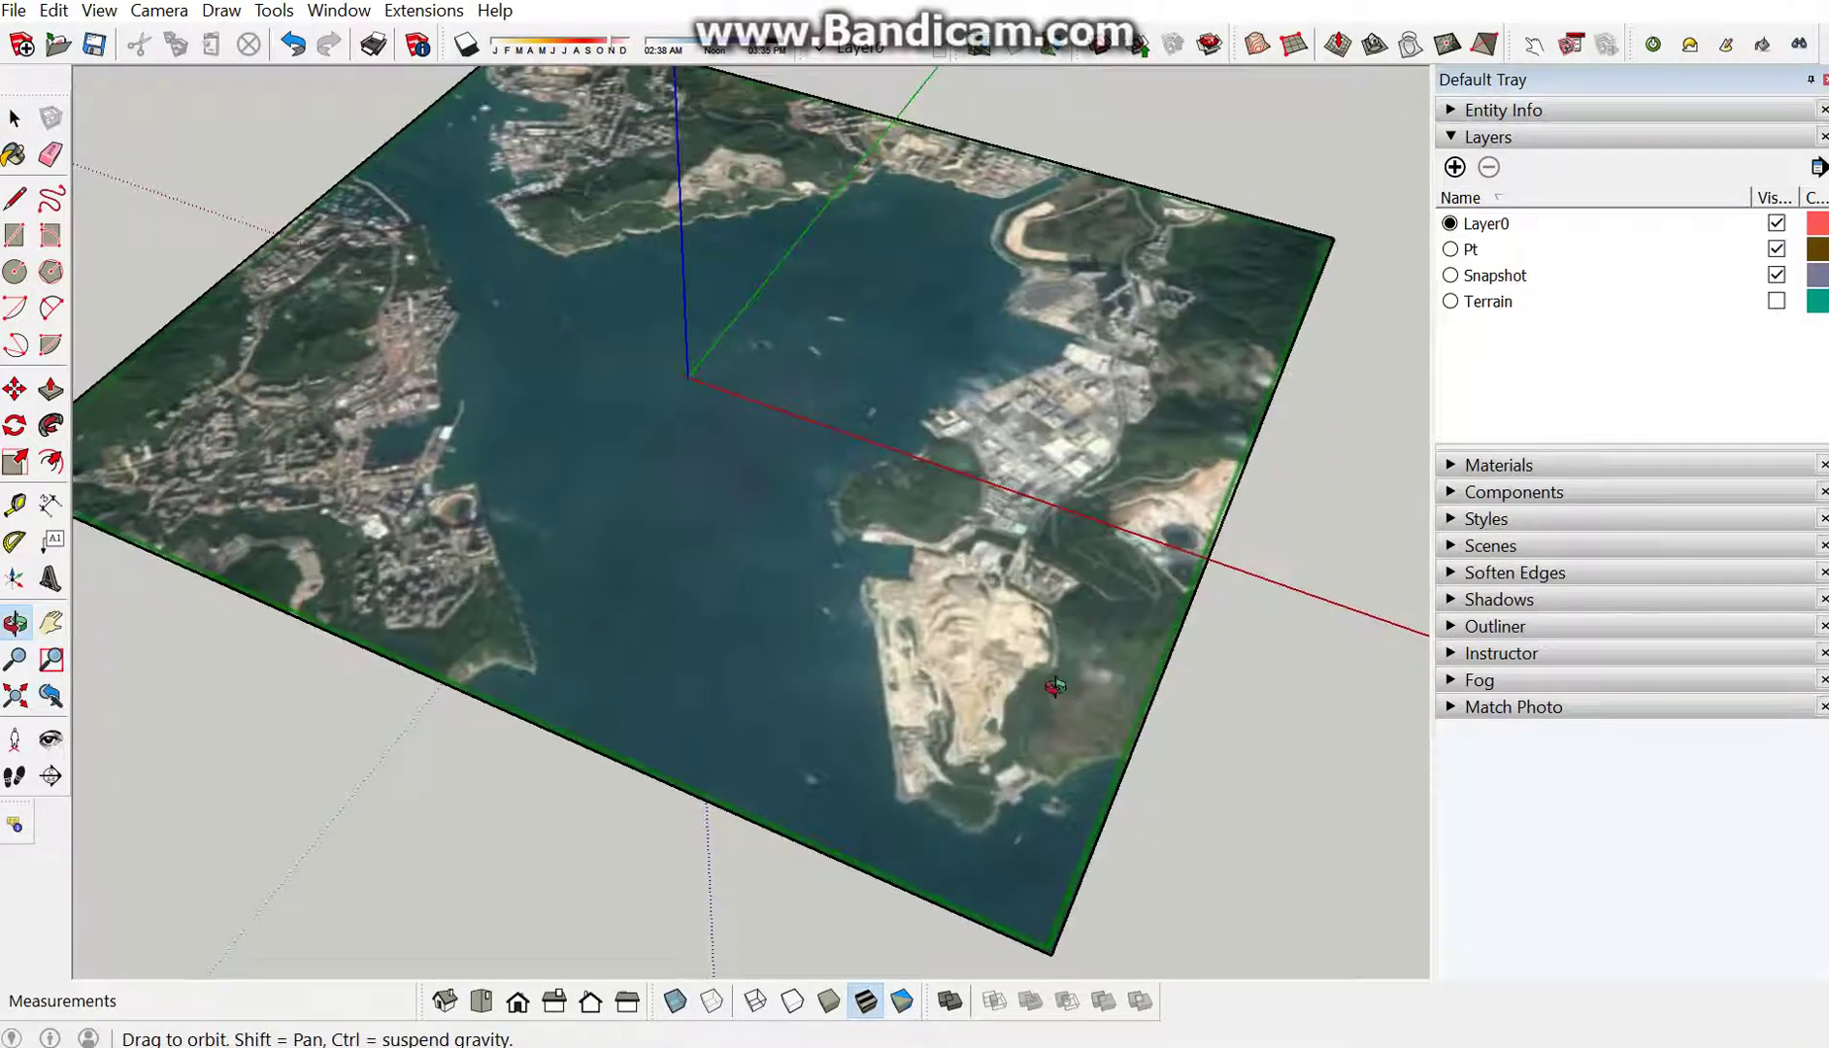
pyautogui.click(1778, 304)
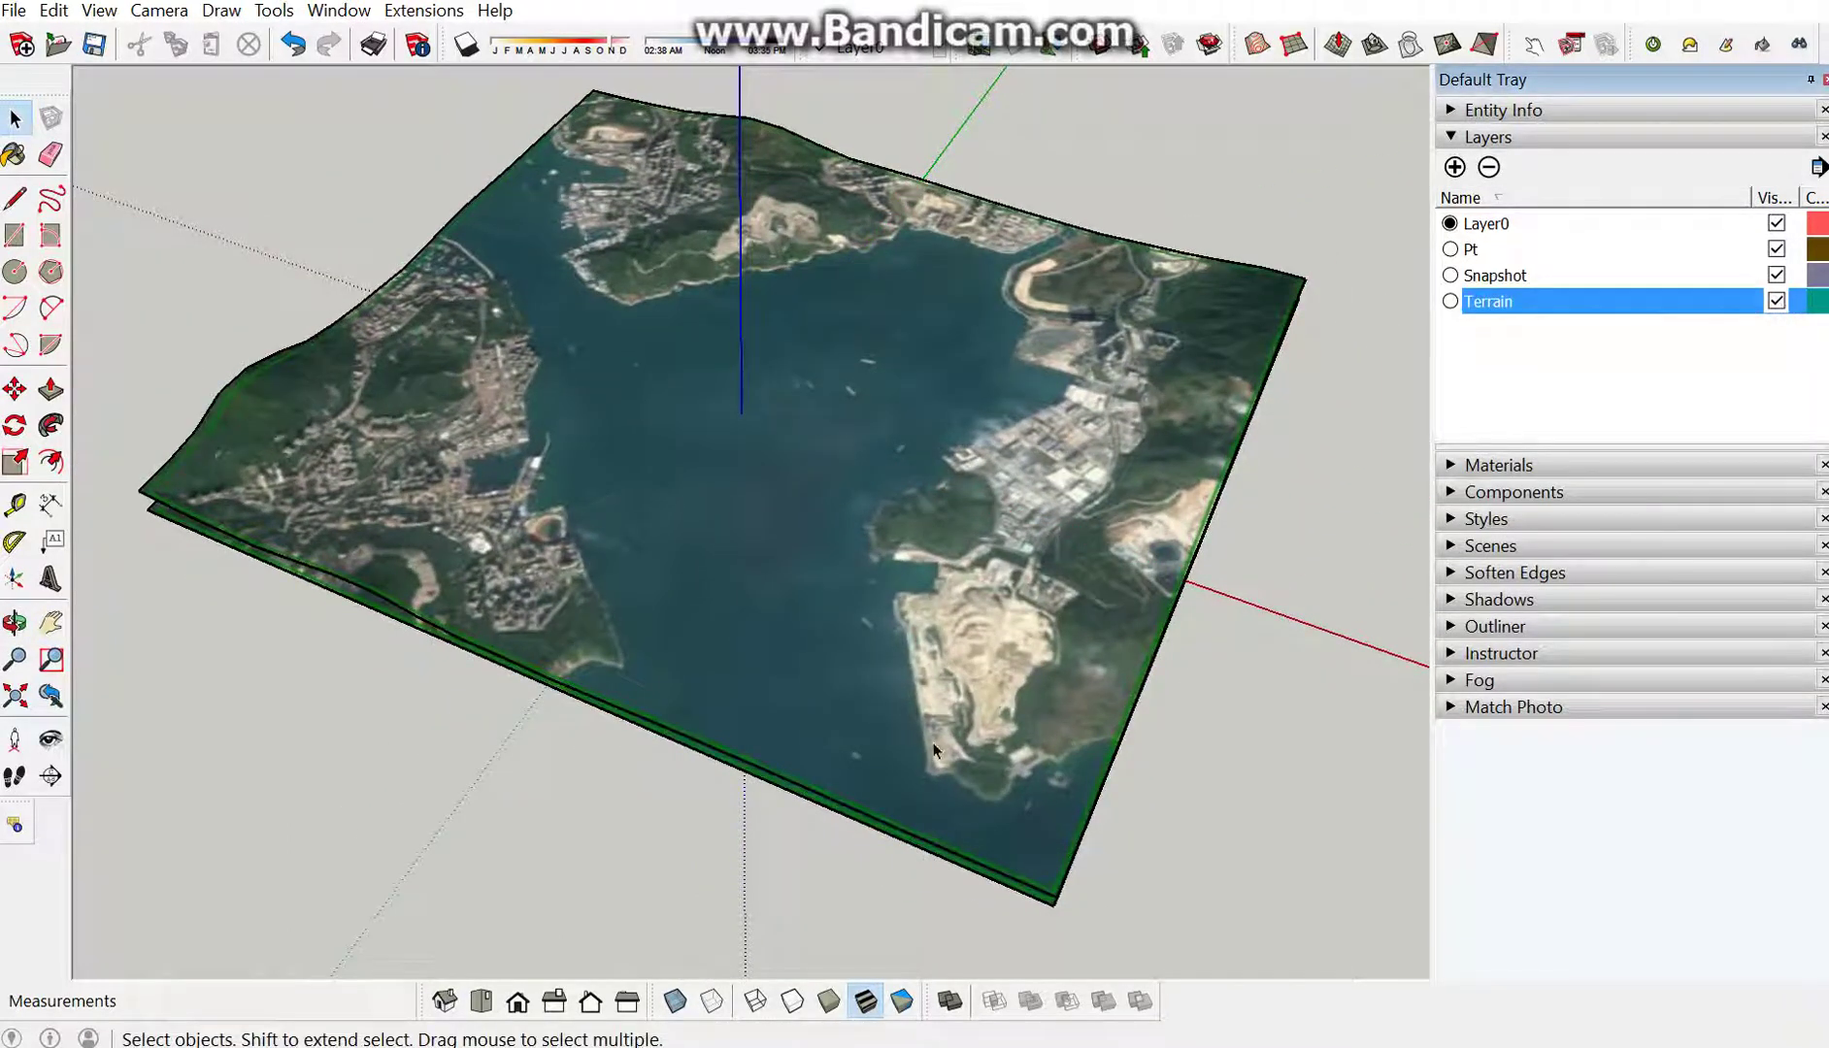
pyautogui.moveTo(933, 751); pyautogui.dragTo(1157, 77, button='middle')
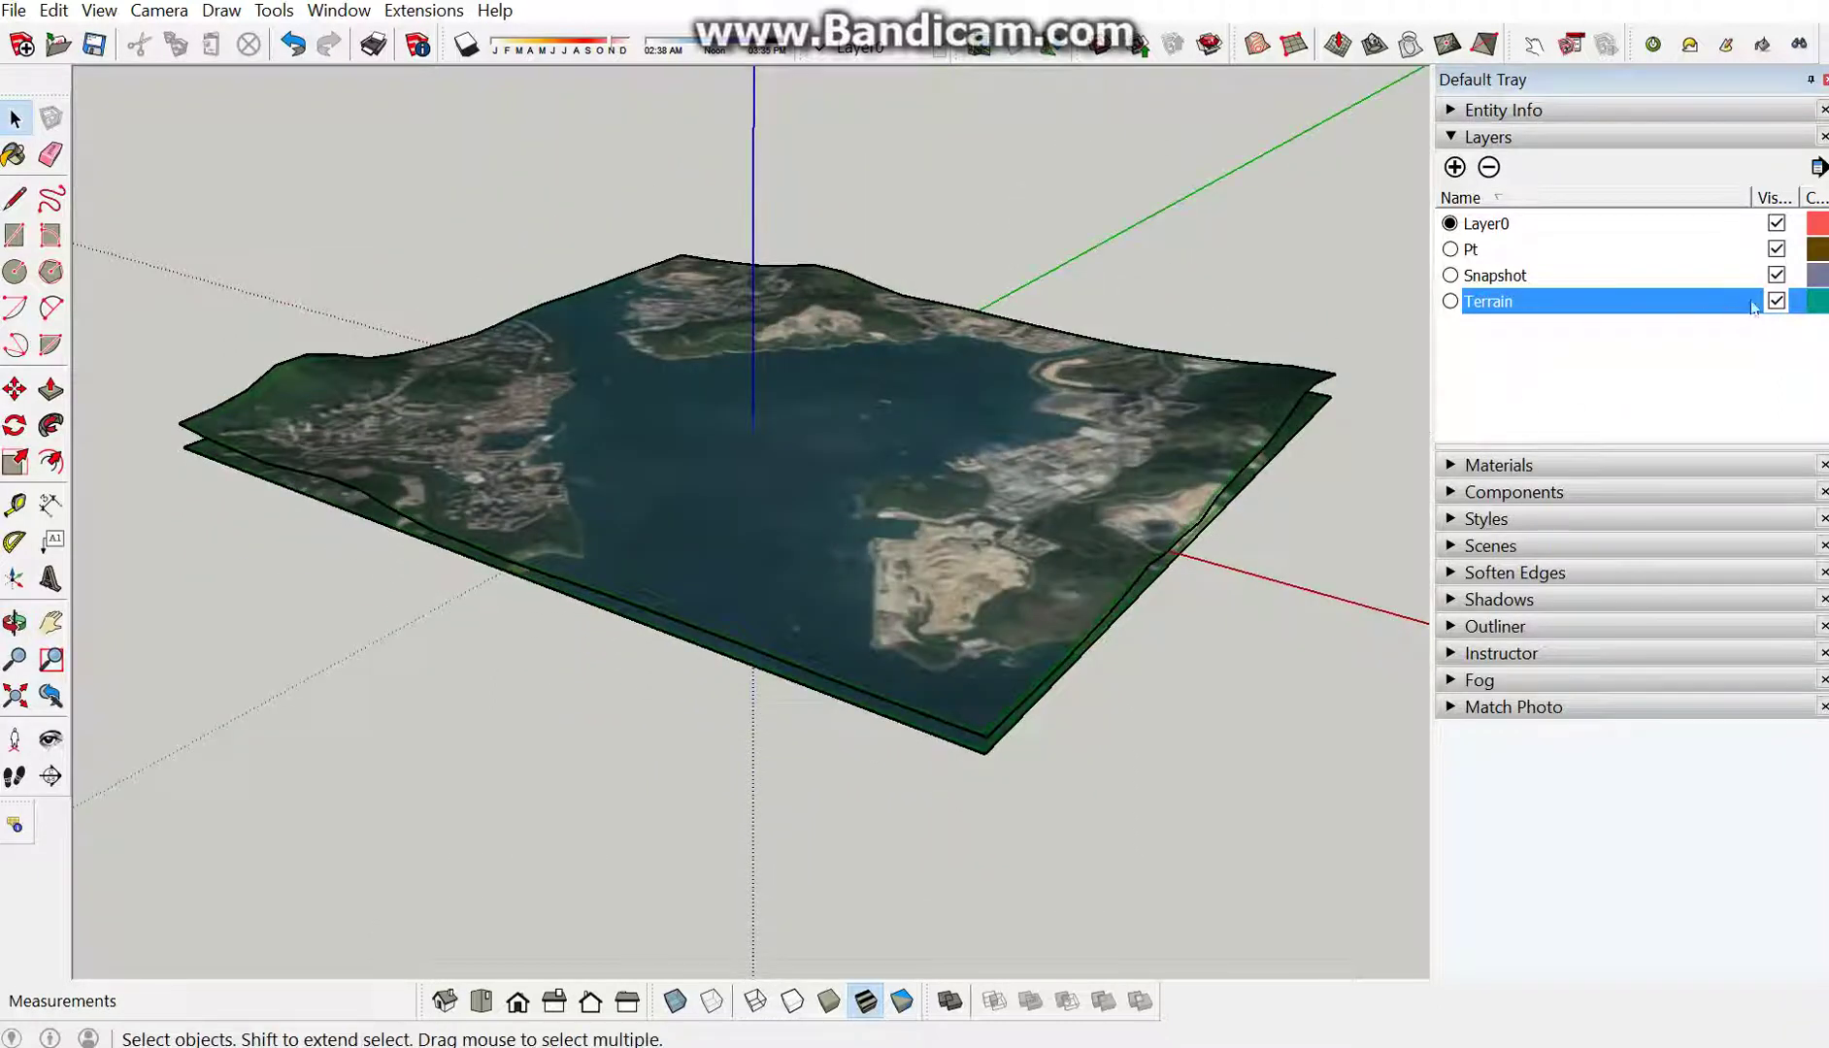
pyautogui.click(975, 444)
pyautogui.moveTo(1155, 604)
pyautogui.mouseDown(button='middle')
pyautogui.moveTo(1083, 512)
pyautogui.moveTo(621, 408)
pyautogui.moveTo(902, 525)
pyautogui.moveTo(970, 466)
pyautogui.moveTo(1043, 490)
pyautogui.moveTo(762, 592)
pyautogui.moveTo(1175, 692)
pyautogui.moveTo(1359, 544)
pyautogui.mouseUp(button='middle')
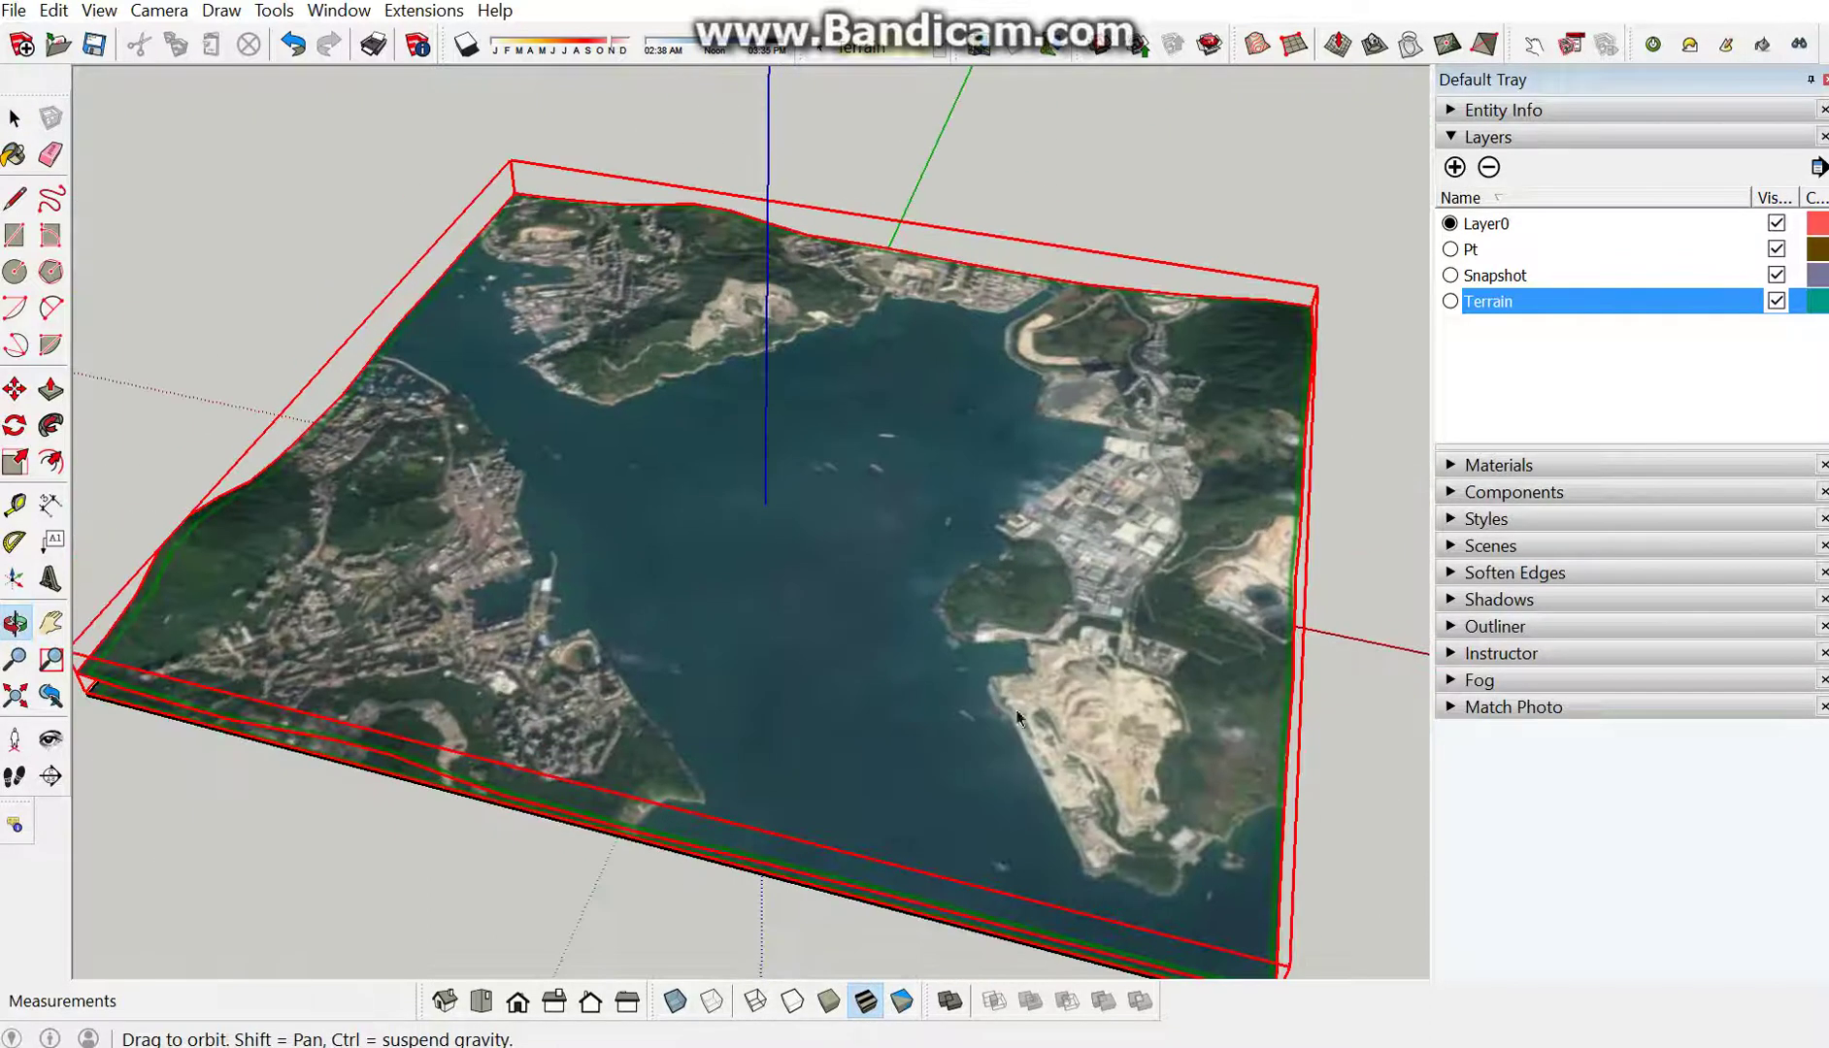
# Hide the Snapshot layer and add a terrain skirt beneath the Junk Bay terrain
pyautogui.click(1776, 275)
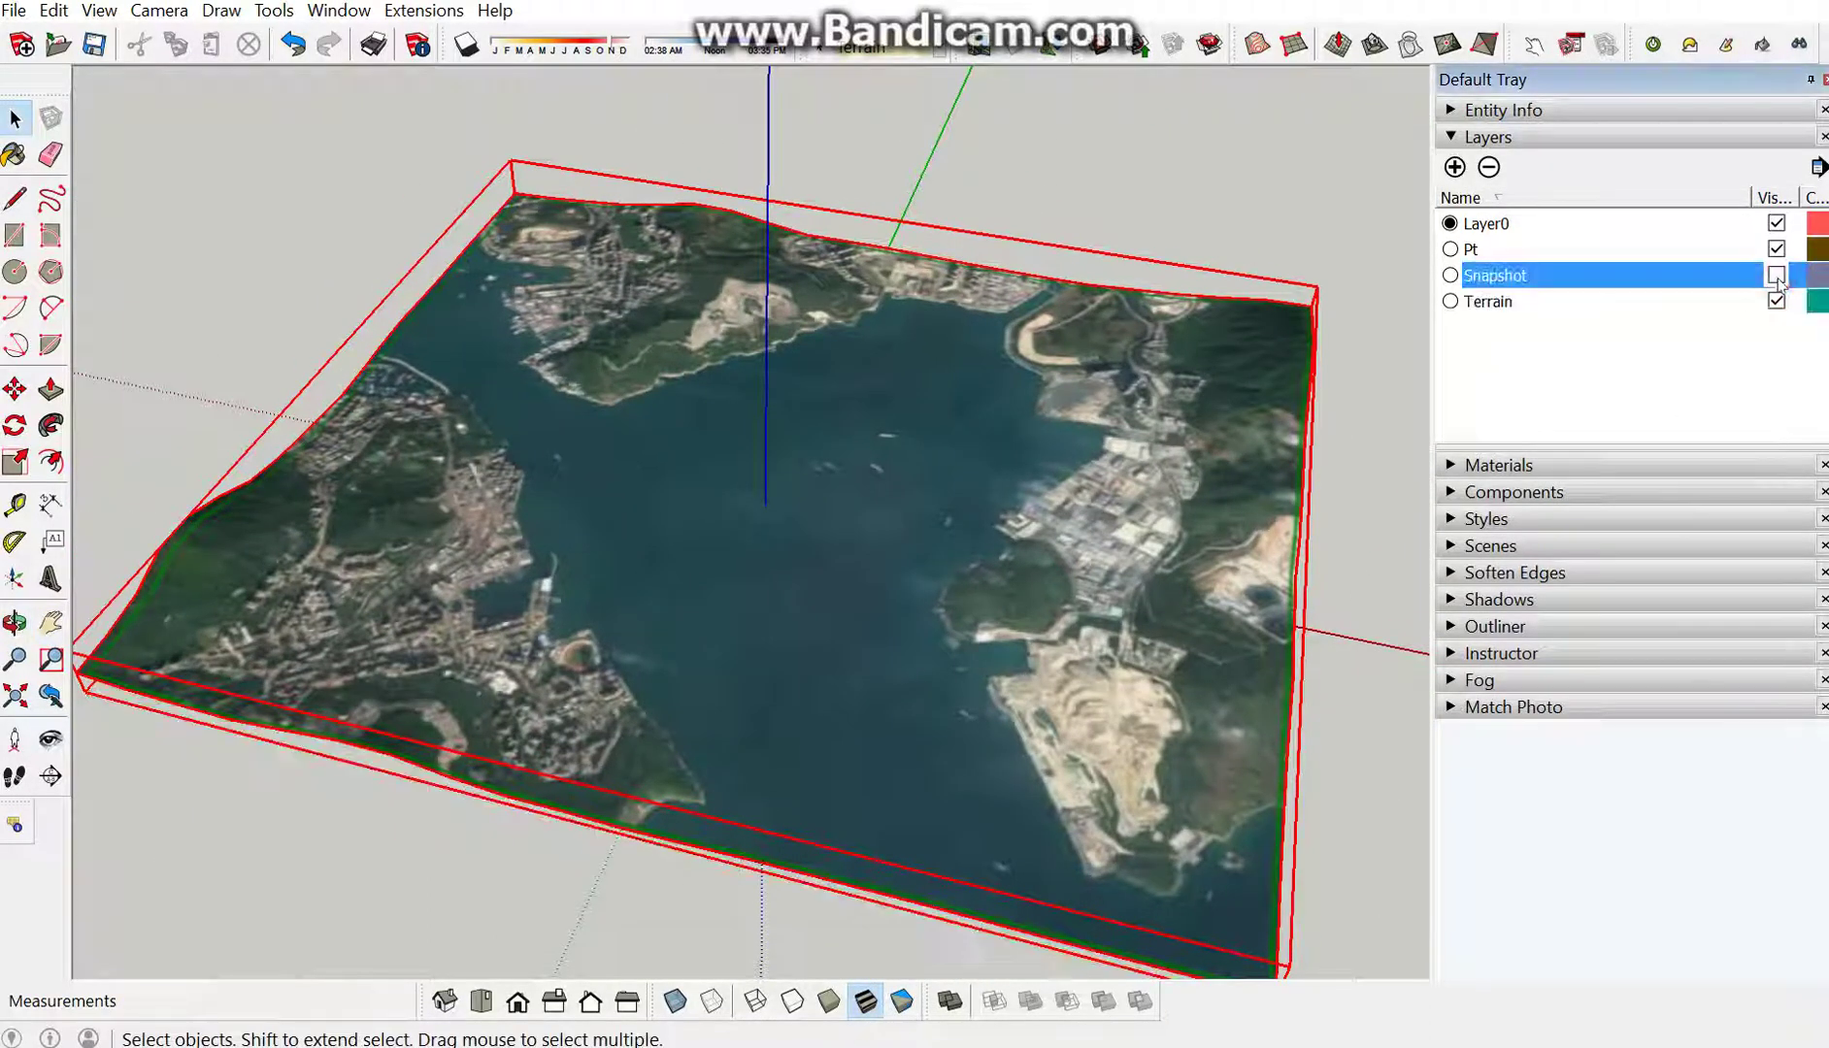
pyautogui.rightClick(854, 594)
pyautogui.click(920, 539)
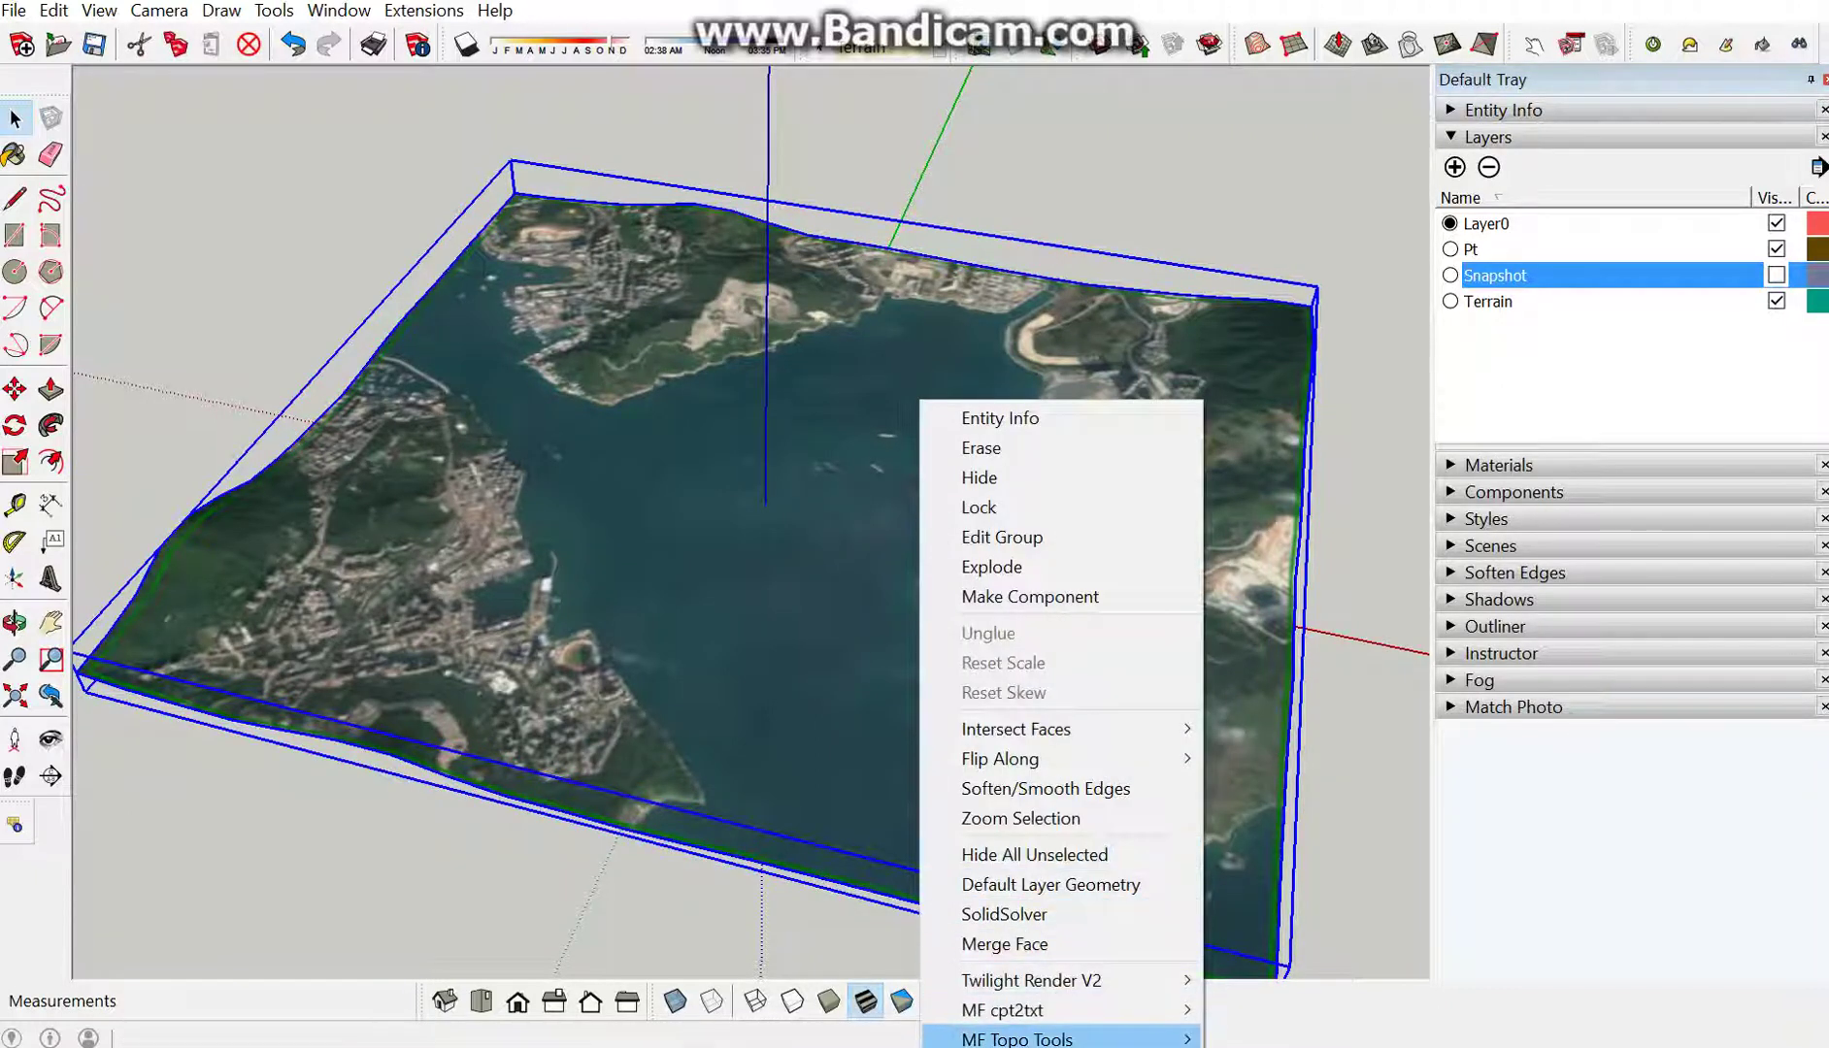
pyautogui.click(813, 951)
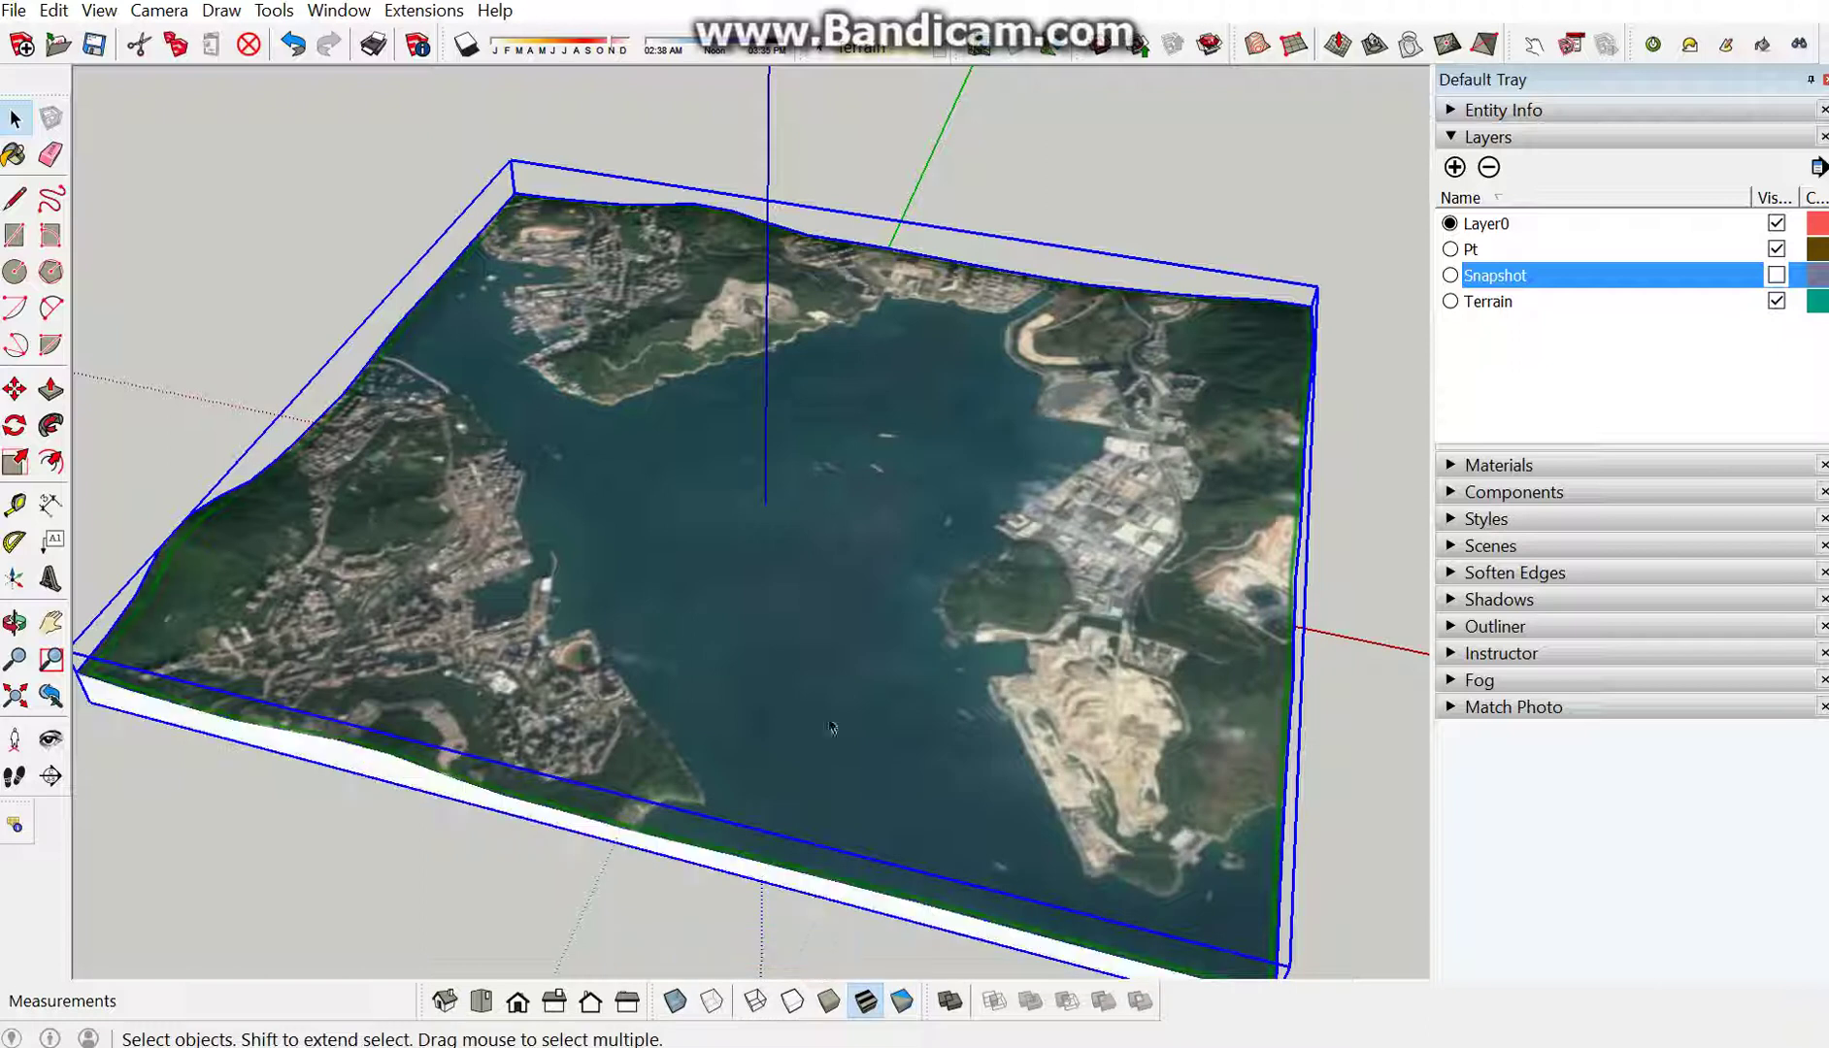
pyautogui.moveTo(966, 617)
pyautogui.mouseDown(button='middle')
pyautogui.moveTo(1193, 558)
pyautogui.moveTo(682, 595)
pyautogui.moveTo(586, 583)
pyautogui.mouseUp(button='middle')
# Switch to Select, clear the terrain selection, and reach the MF Topo Tools plugin menu
pyautogui.press('space')
pyautogui.click(532, 171)
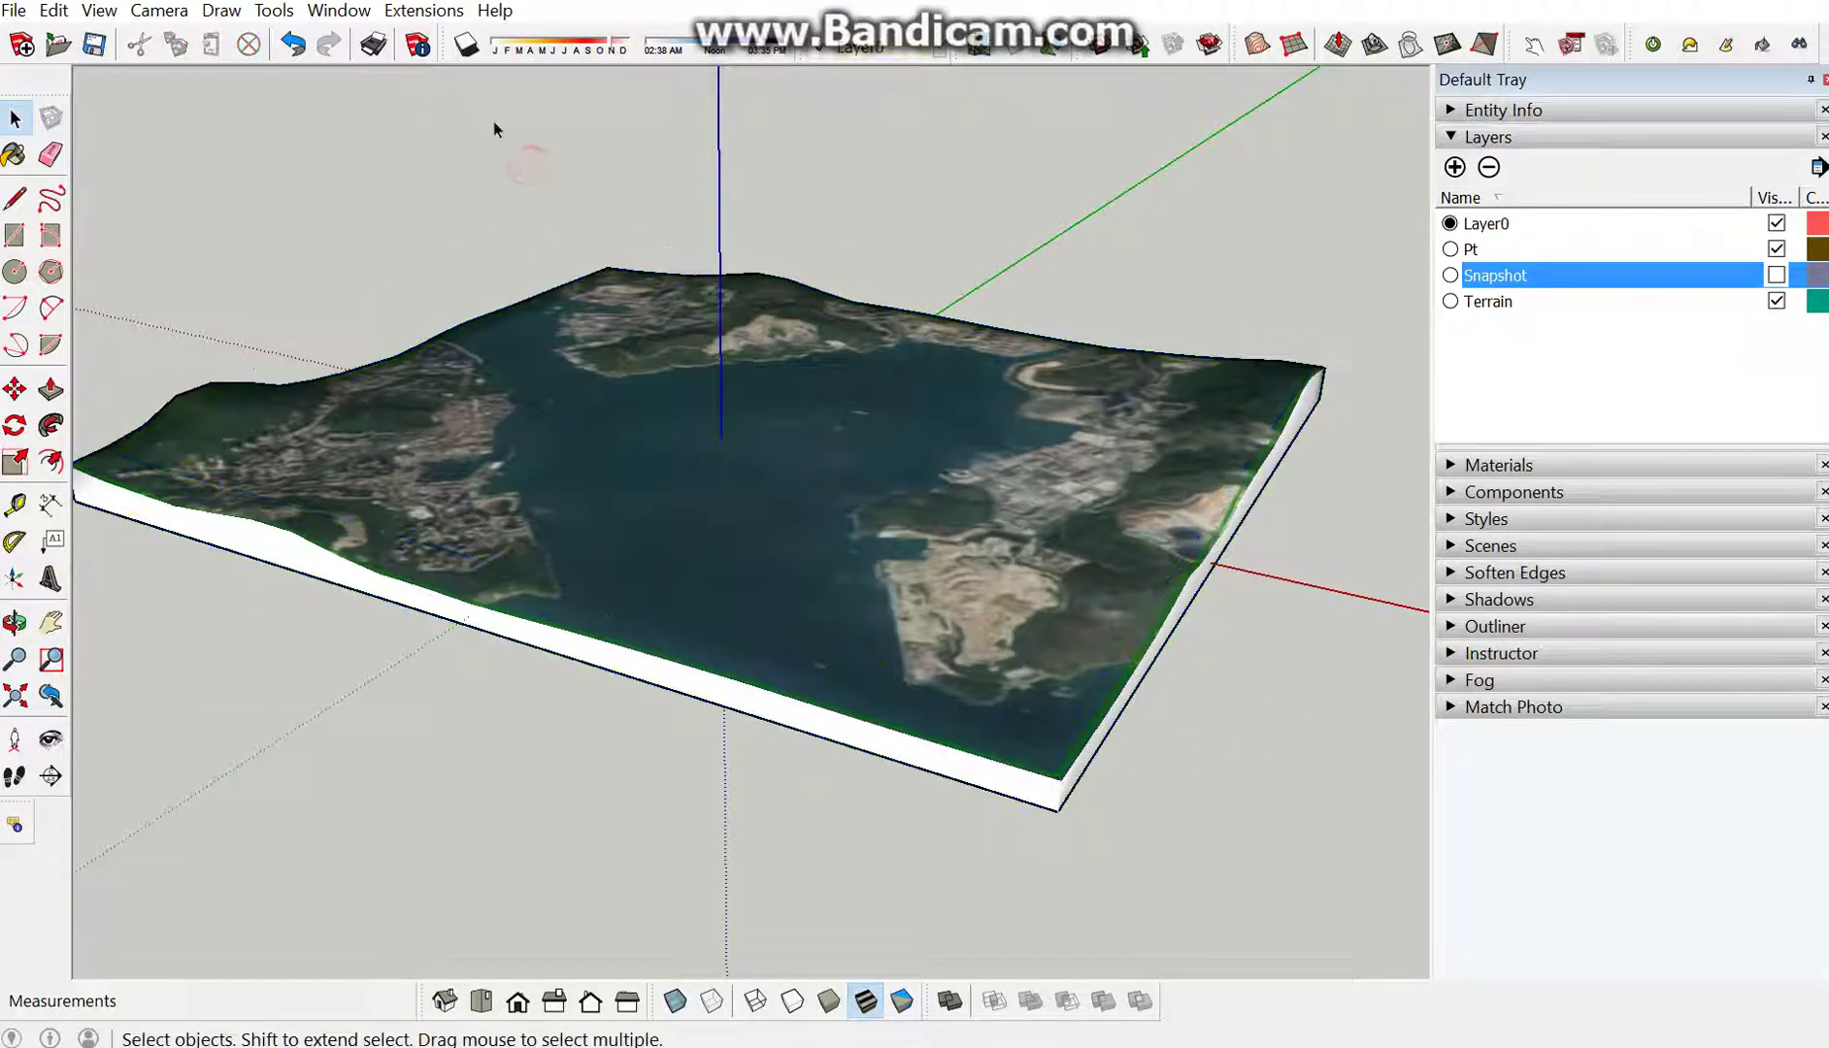
pyautogui.click(438, 23)
pyautogui.moveTo(224, 220)
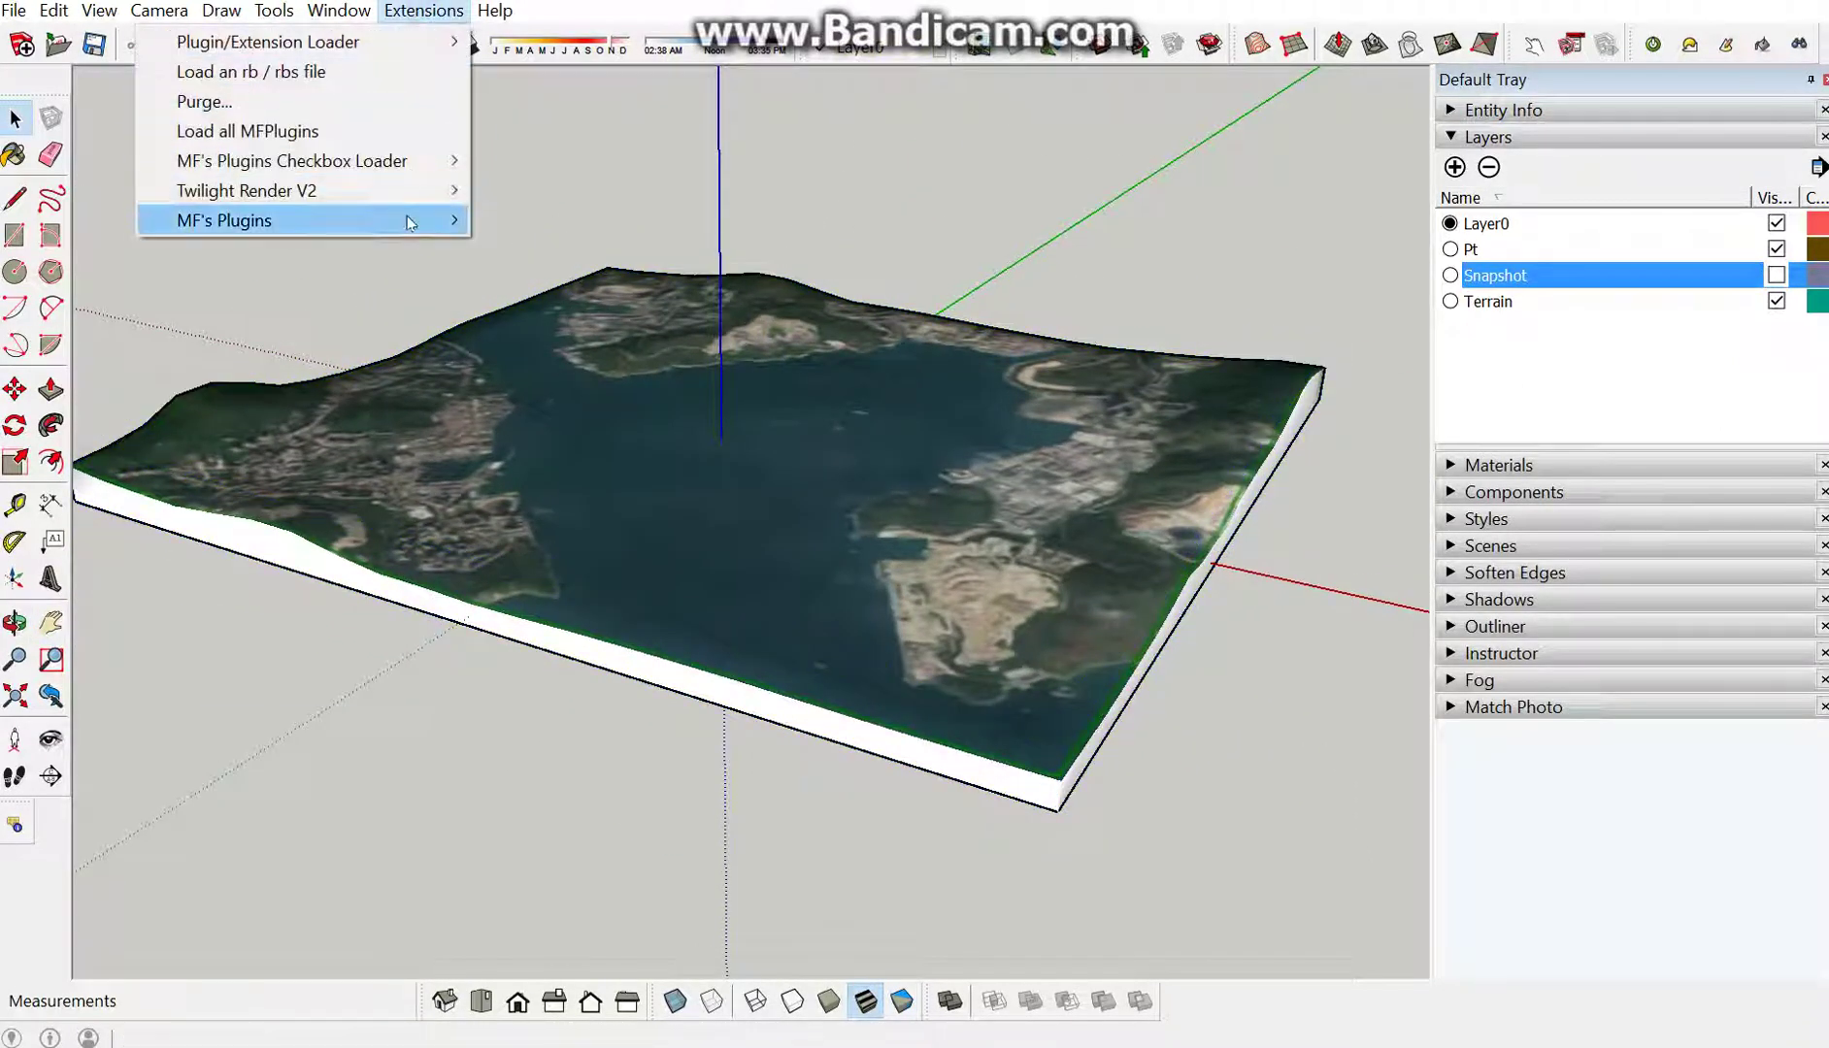
pyautogui.moveTo(563, 280)
pyautogui.moveTo(234, 547)
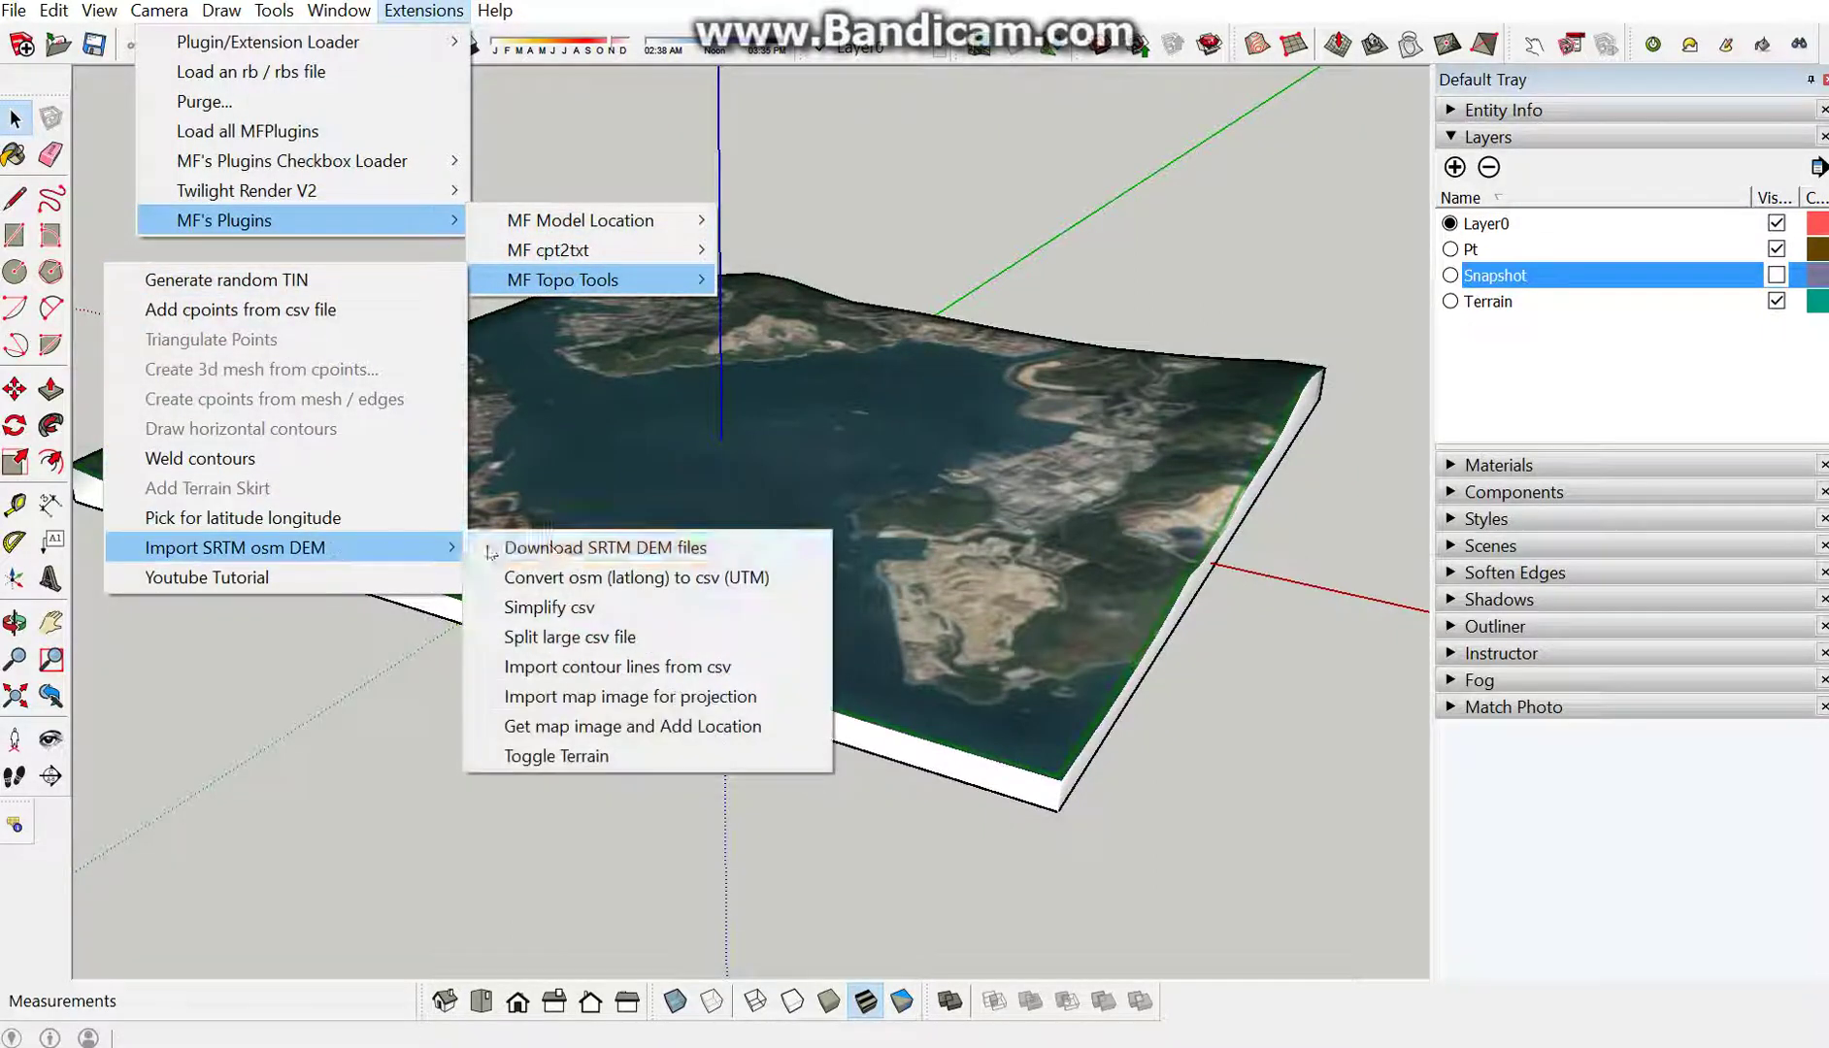
# Relaunch Get map image & Add location with OpenLayers as the map provider
pyautogui.click(575, 729)
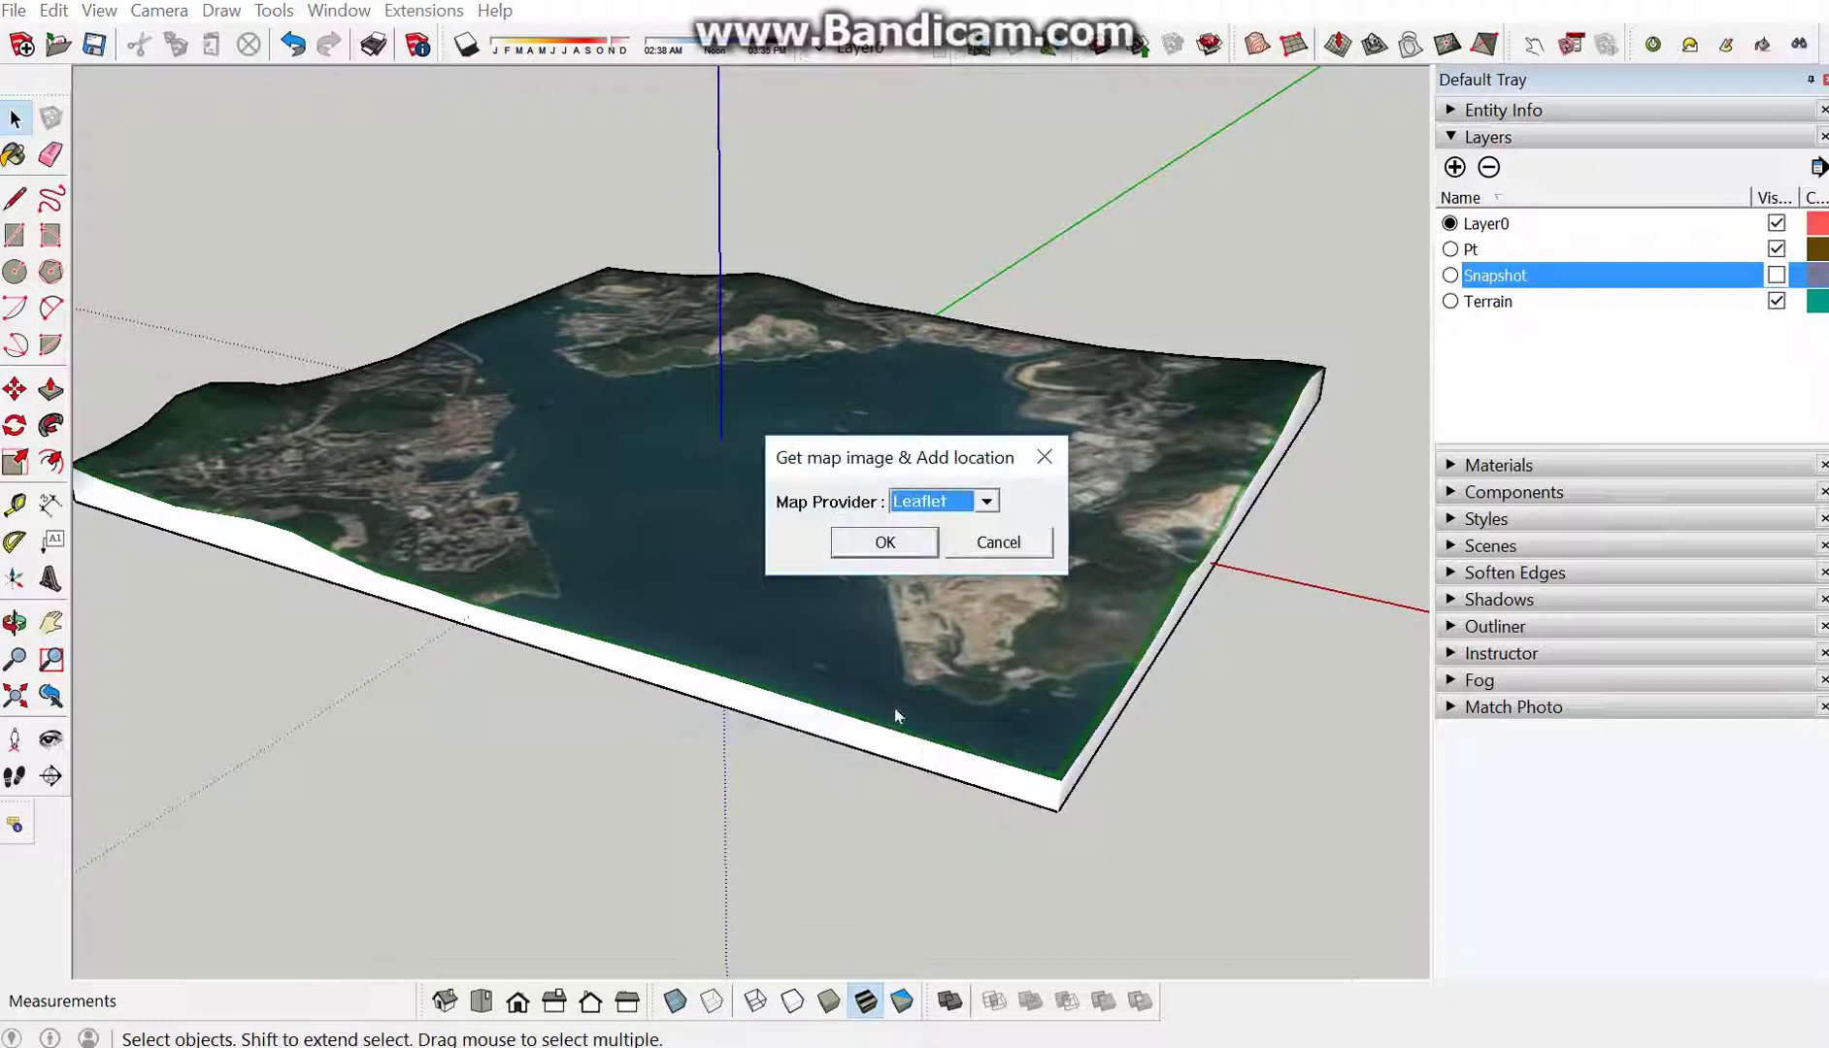
pyautogui.click(967, 513)
pyautogui.click(897, 541)
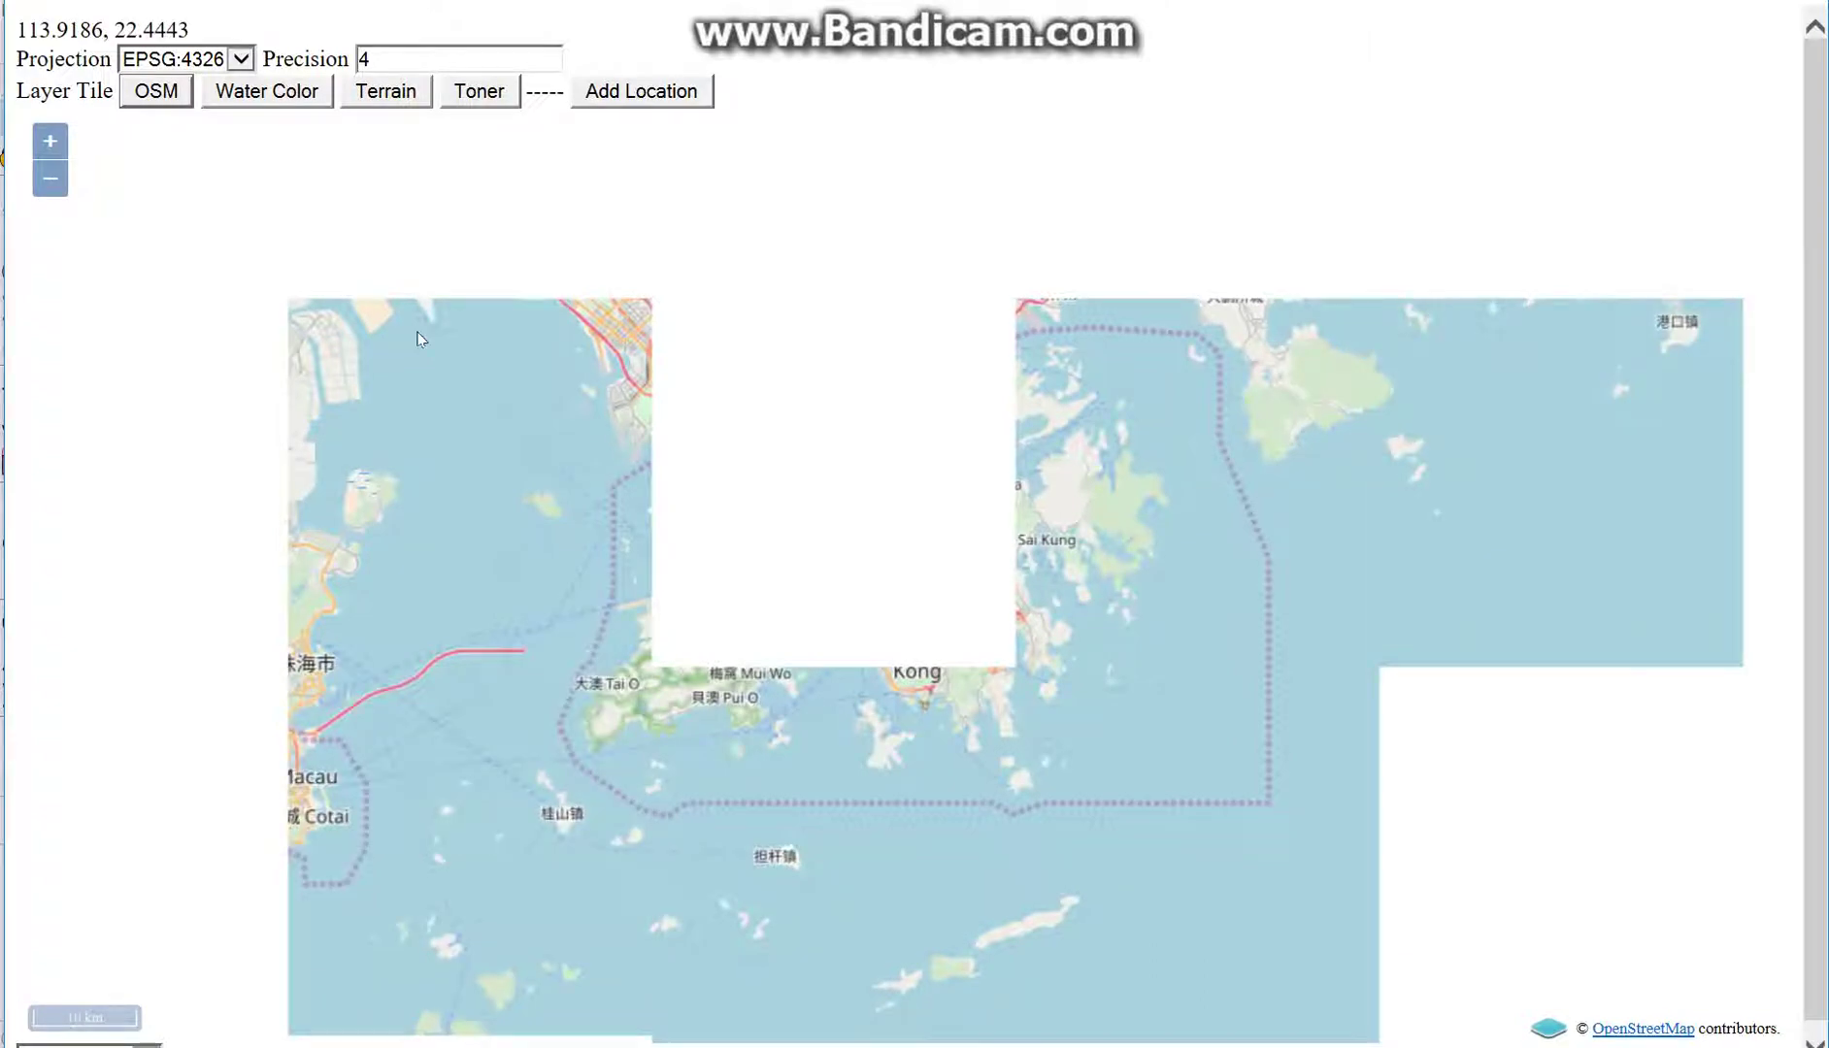
# Try Water Color, Terrain and Toner tiles, settle on Water Color, and zoom into Victoria Harbour
pyautogui.click(260, 94)
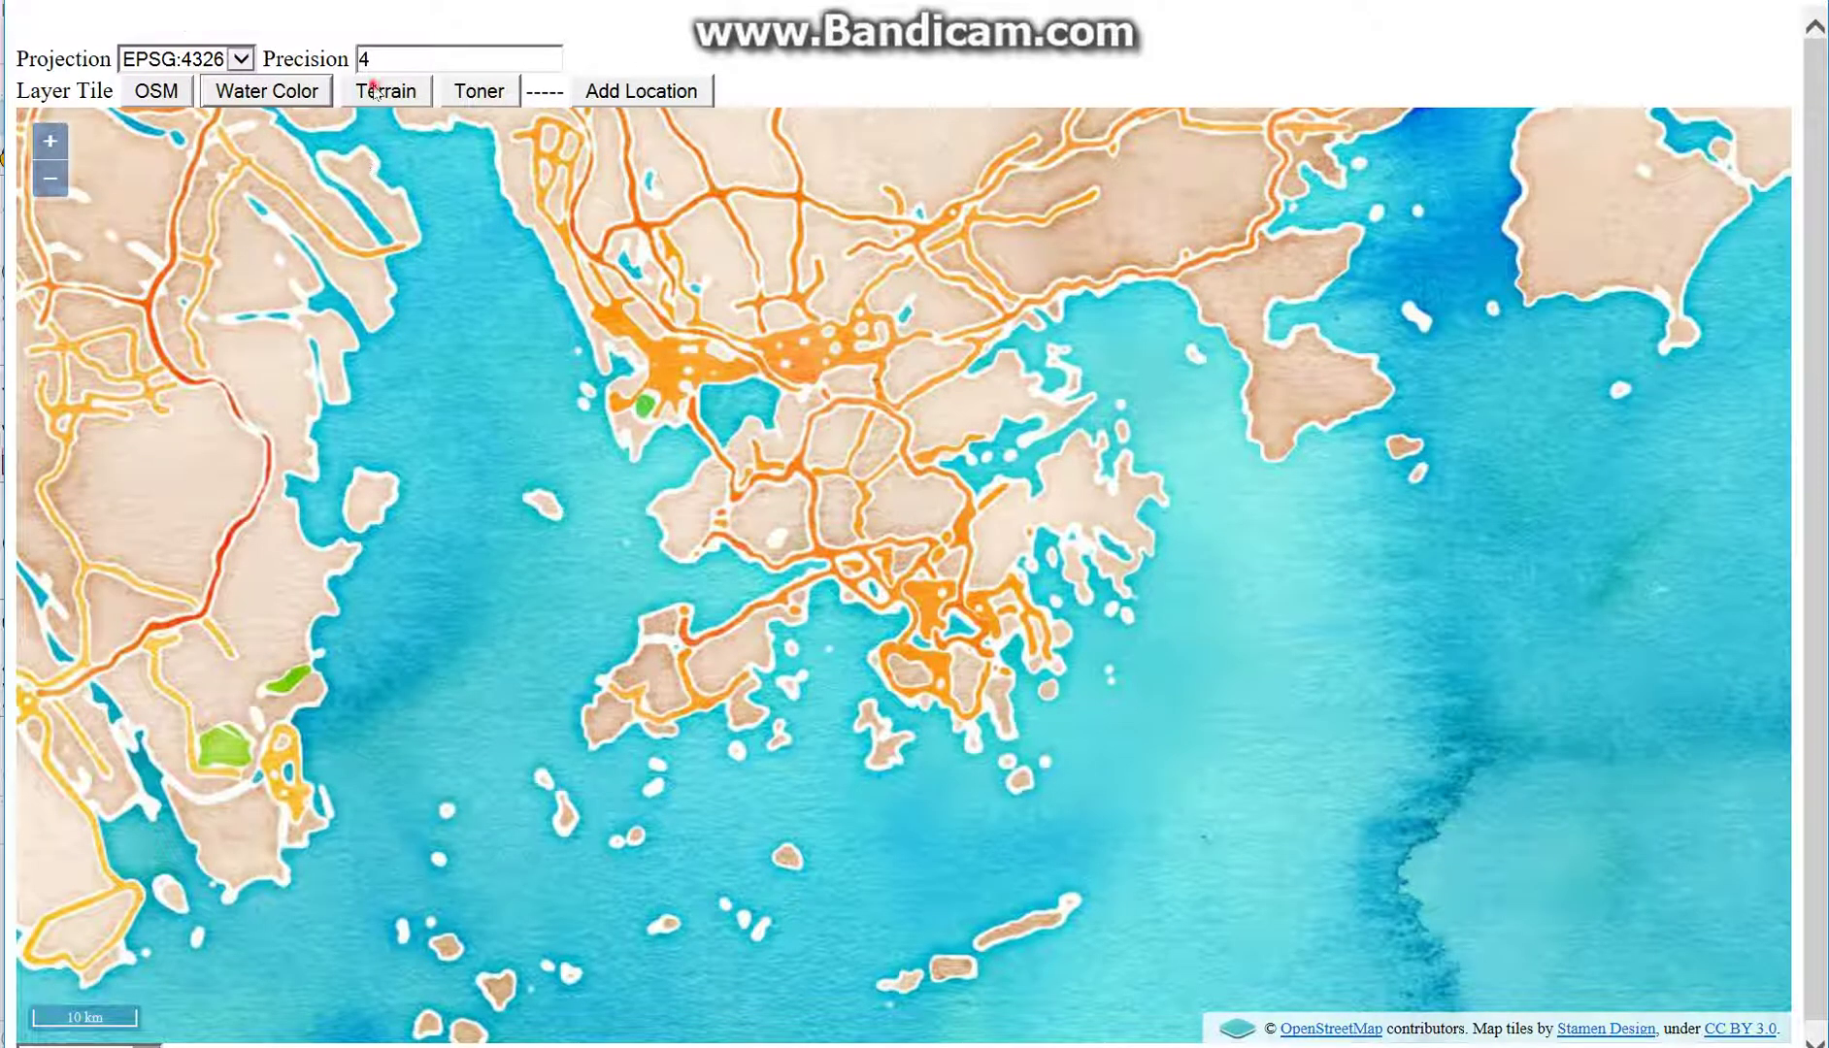
pyautogui.click(376, 91)
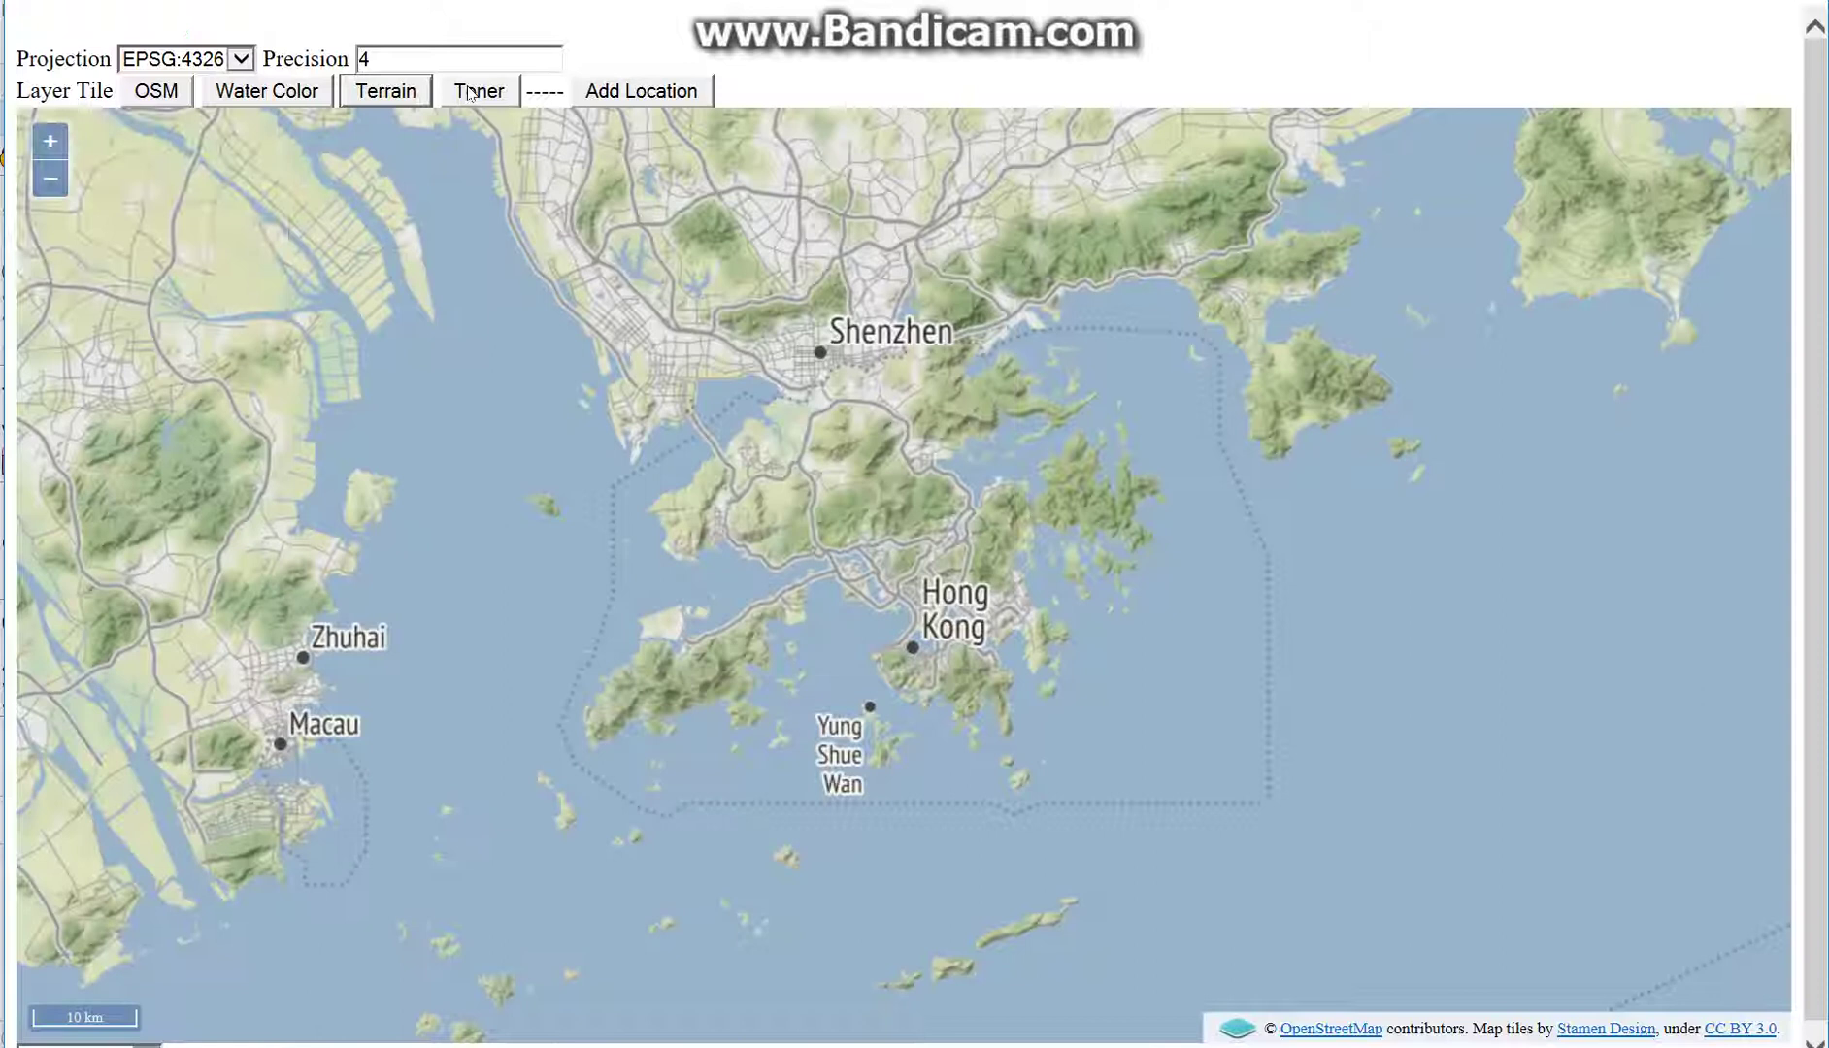
pyautogui.click(470, 91)
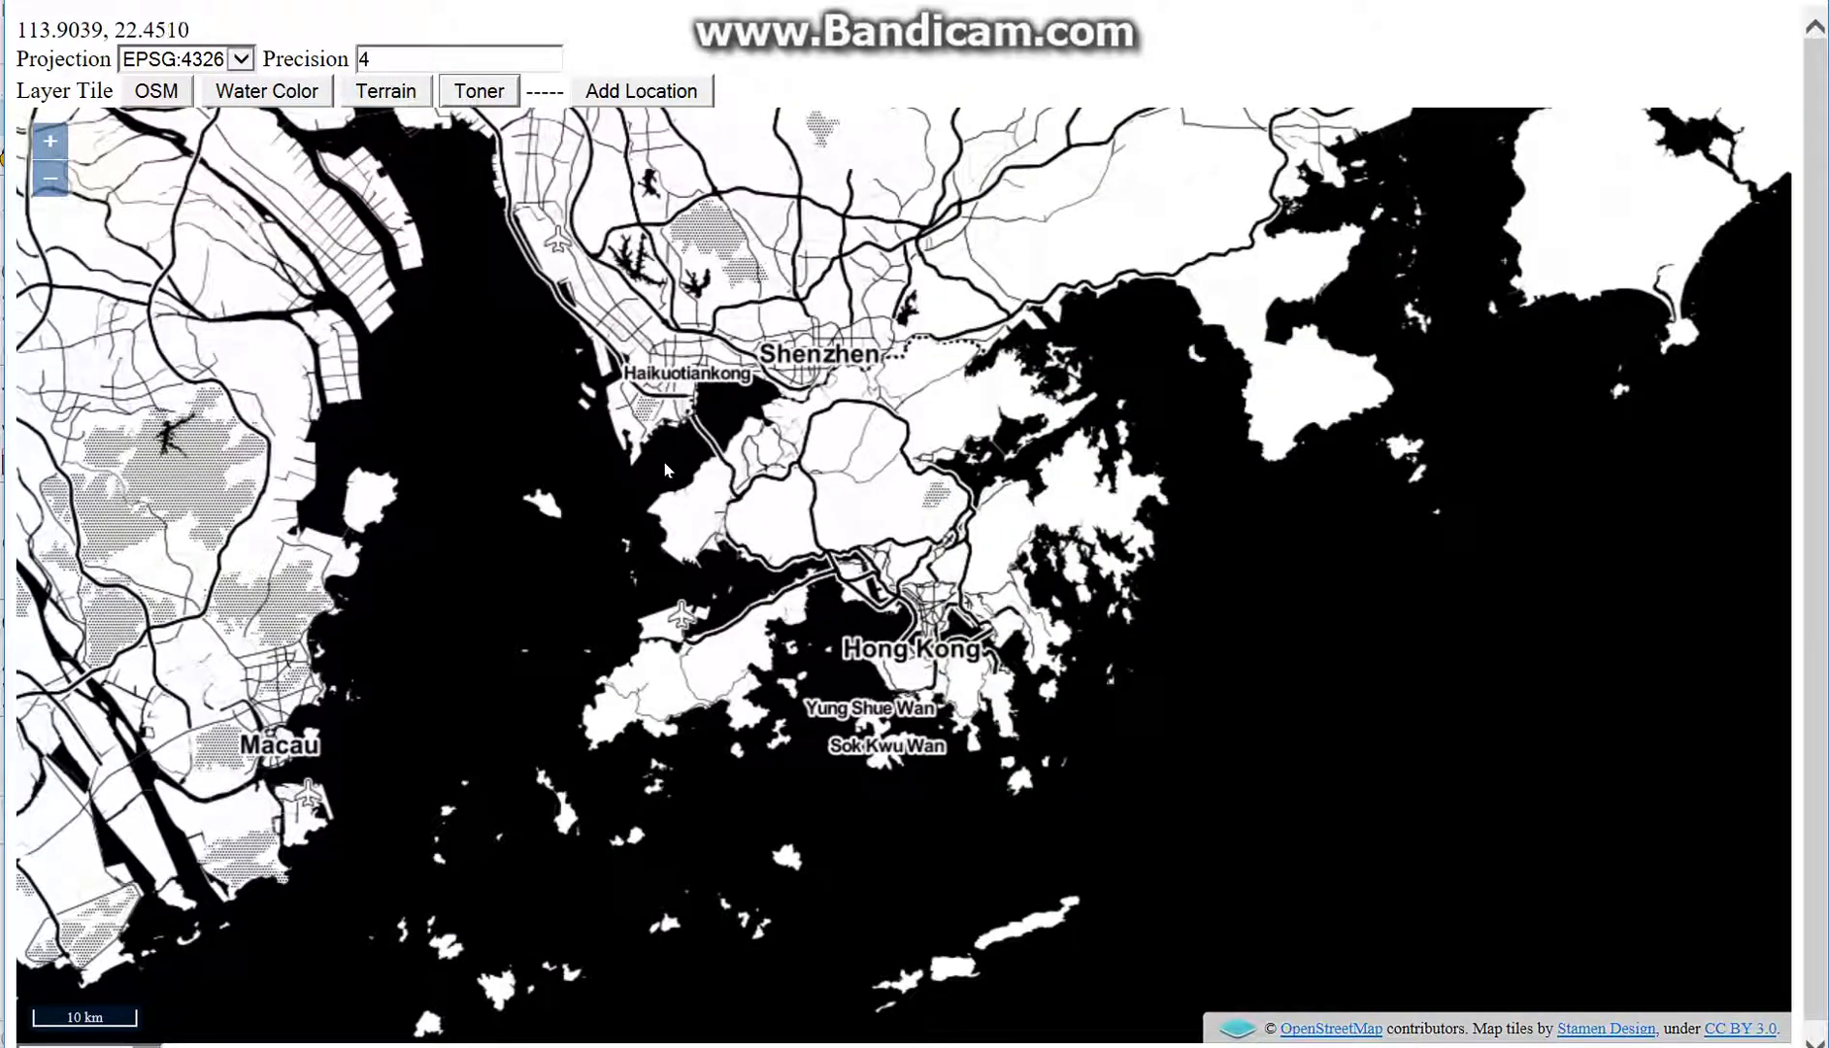
pyautogui.click(276, 96)
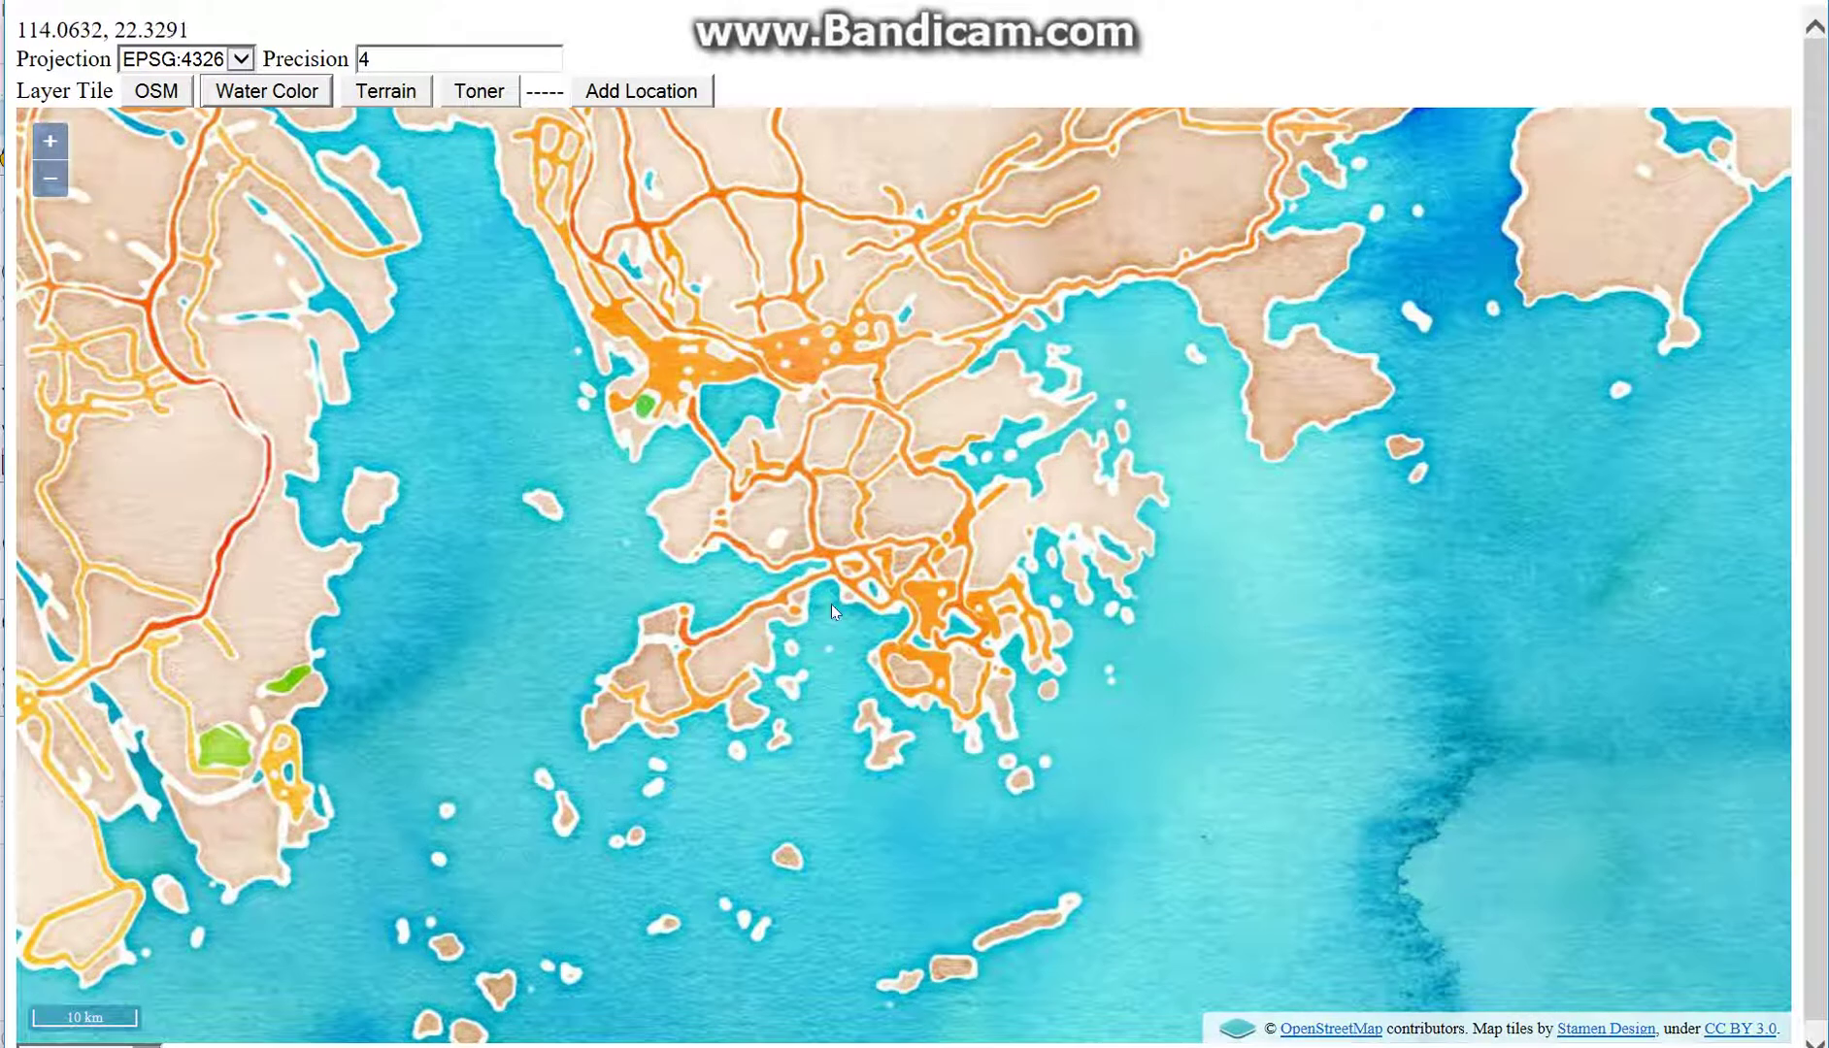
pyautogui.scroll(2, 847, 605)
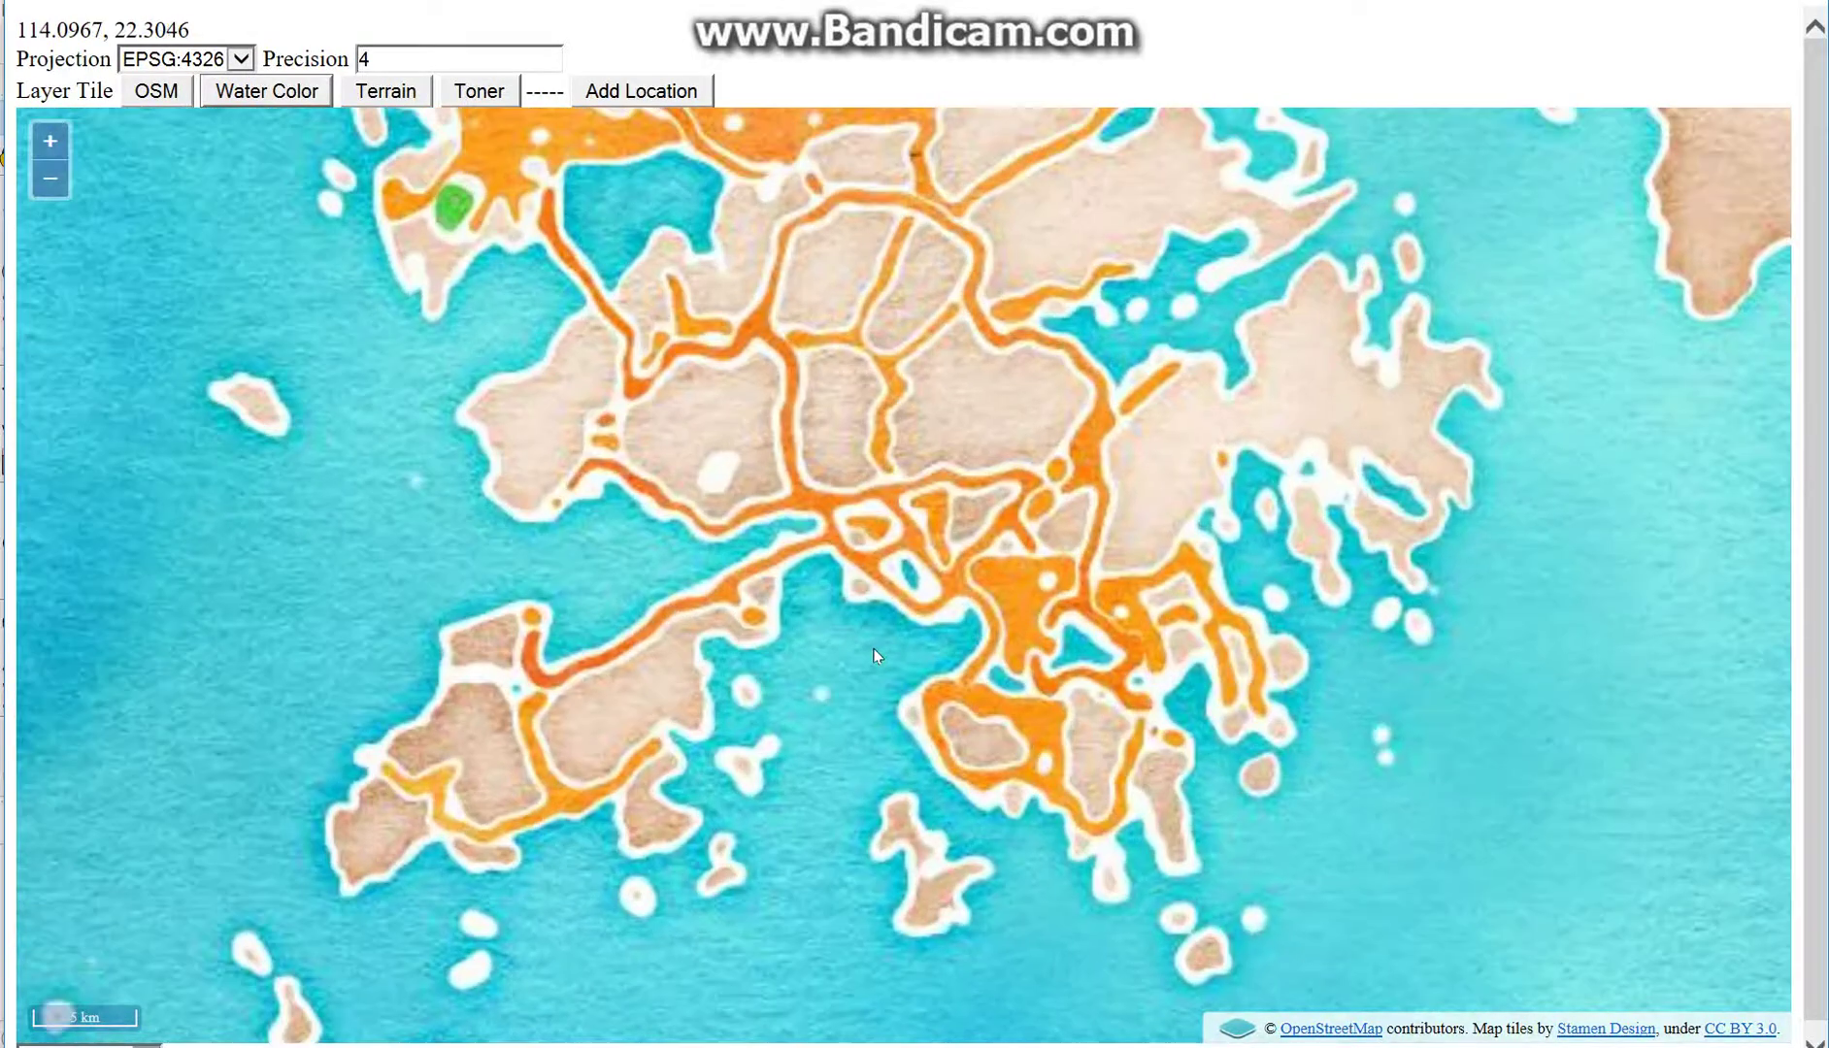
pyautogui.scroll(1, 911, 621)
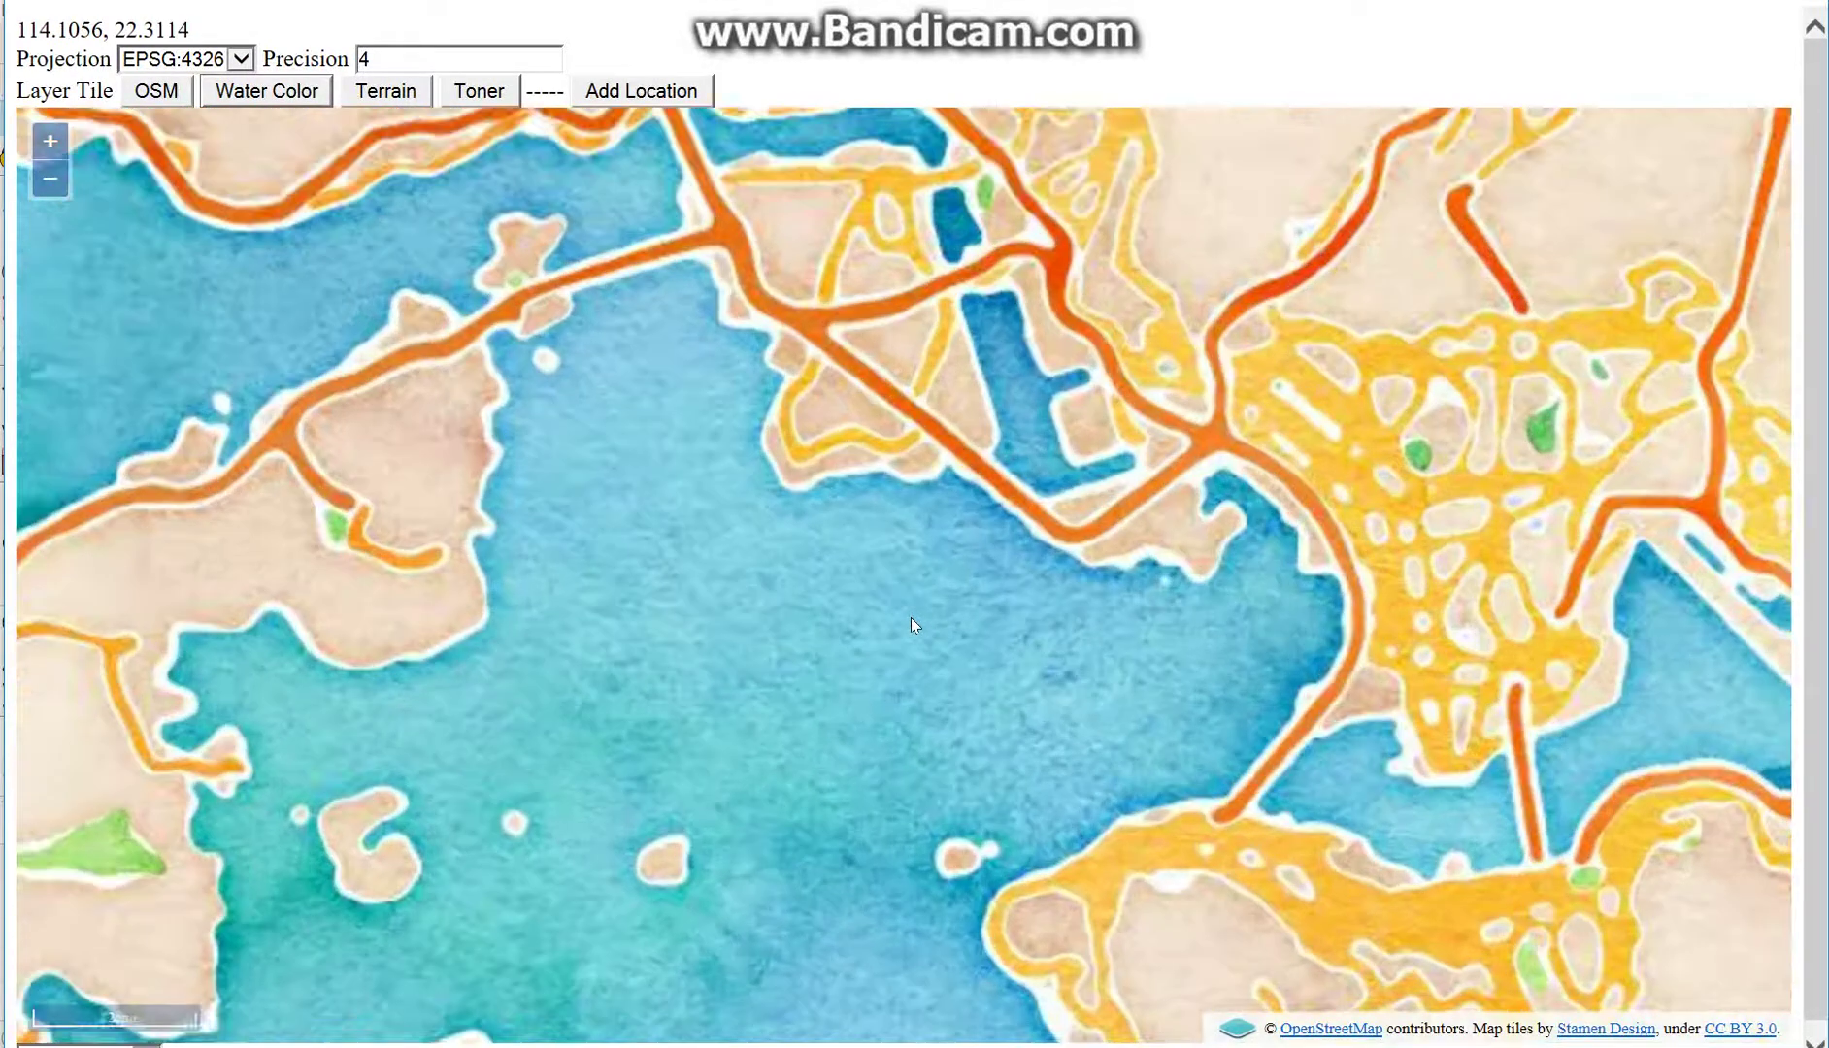
pyautogui.click(911, 620)
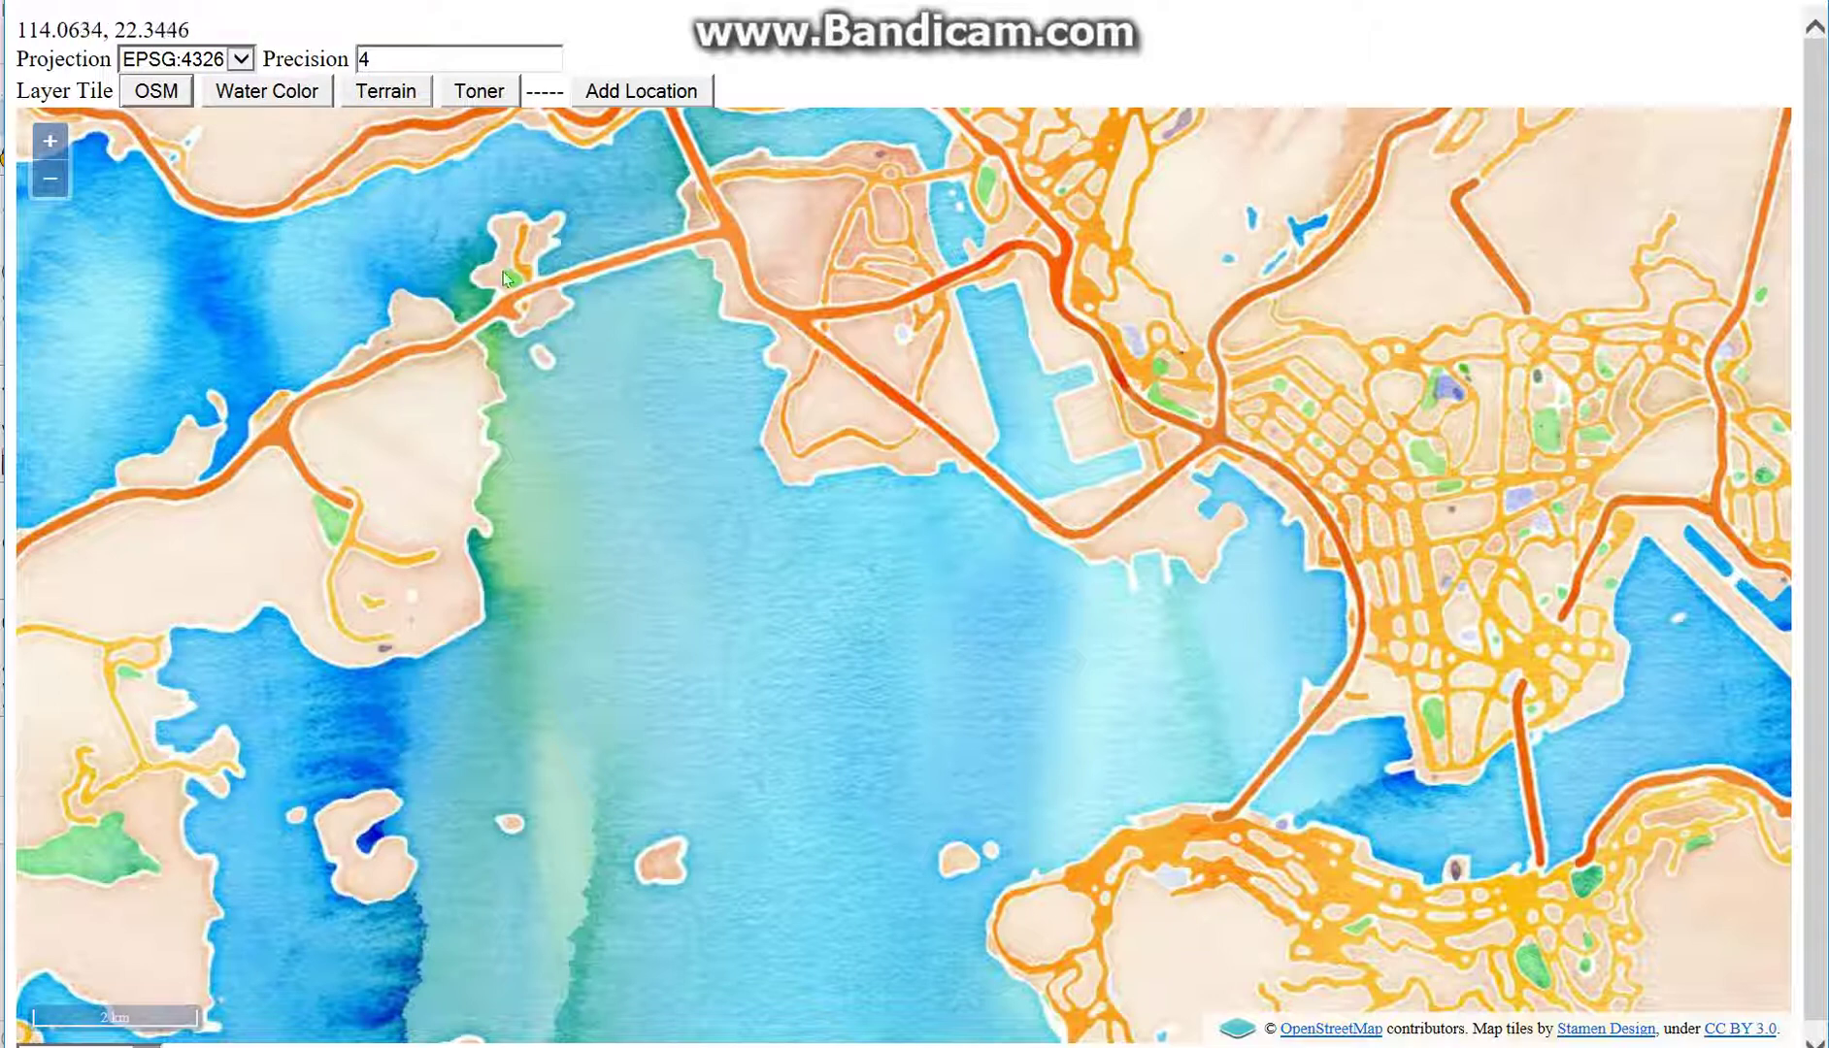
# Add the harbour view as location, saving the image as map1.jpg, then switch back to SketchUp
pyautogui.click(596, 91)
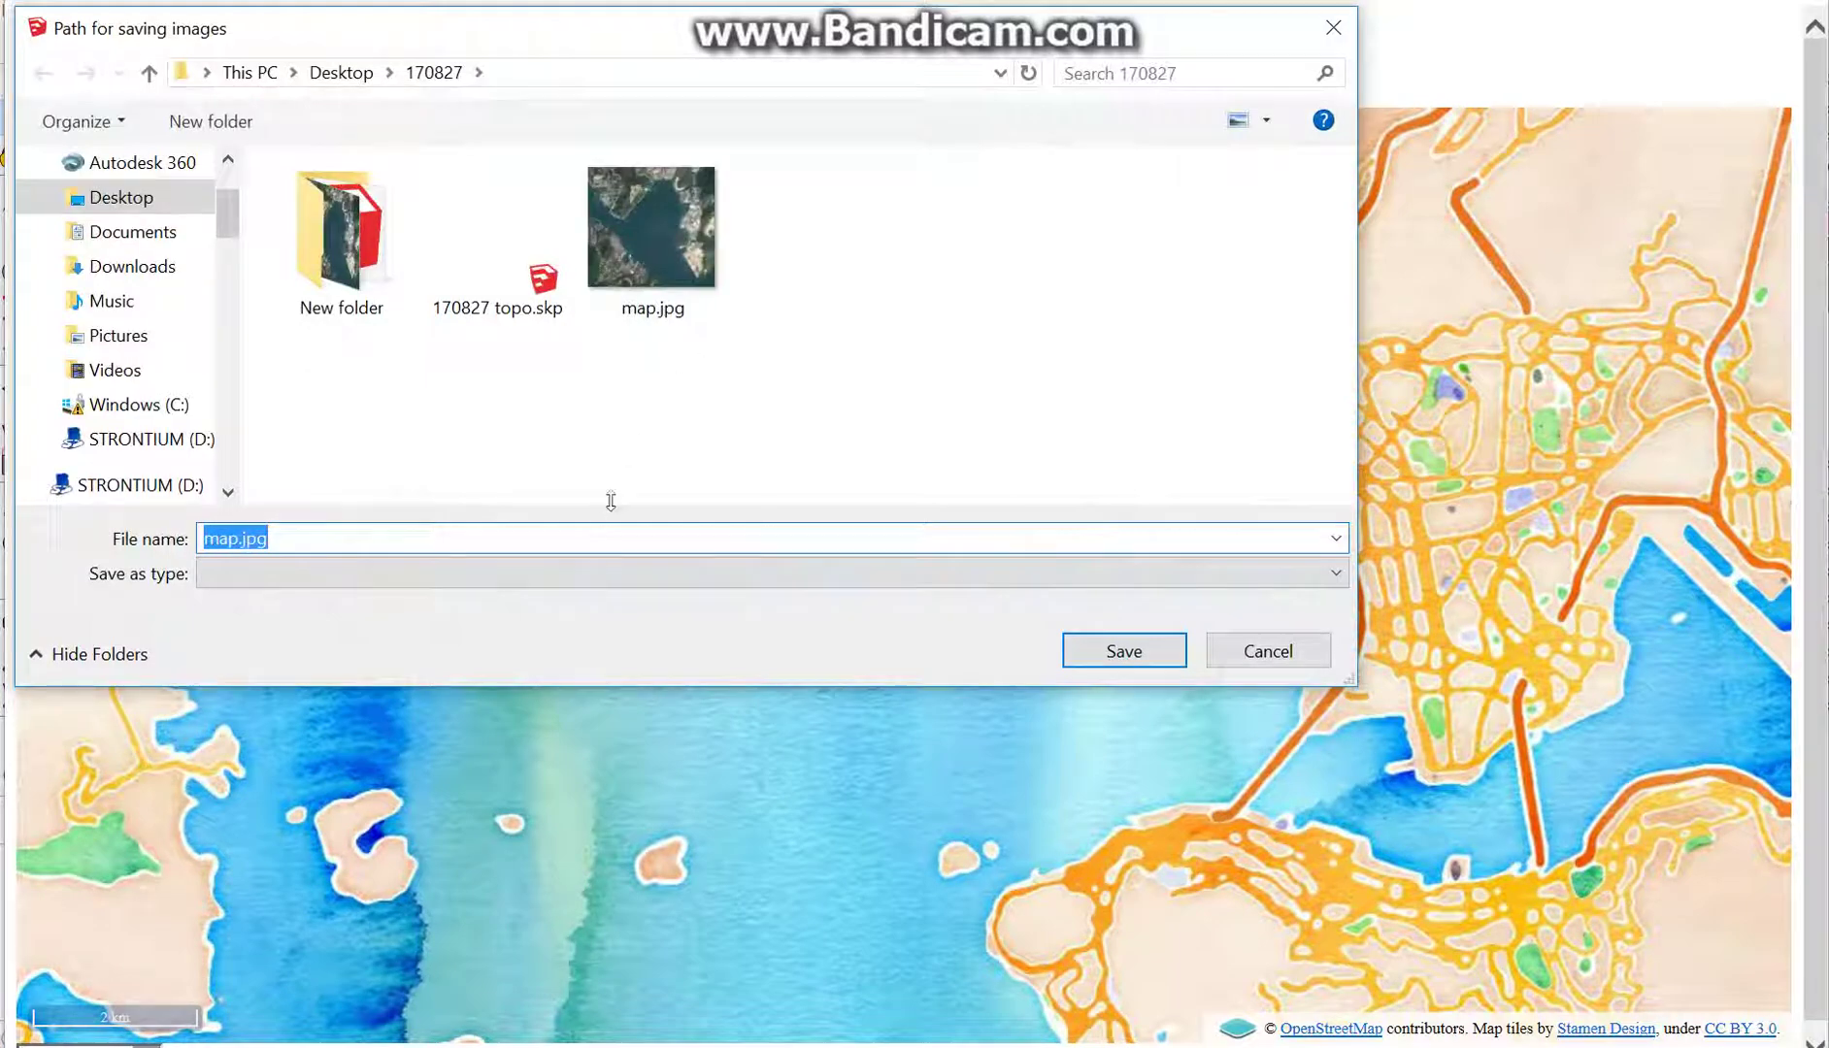
pyautogui.click(616, 534)
pyautogui.write('1')
pyautogui.press('Return')
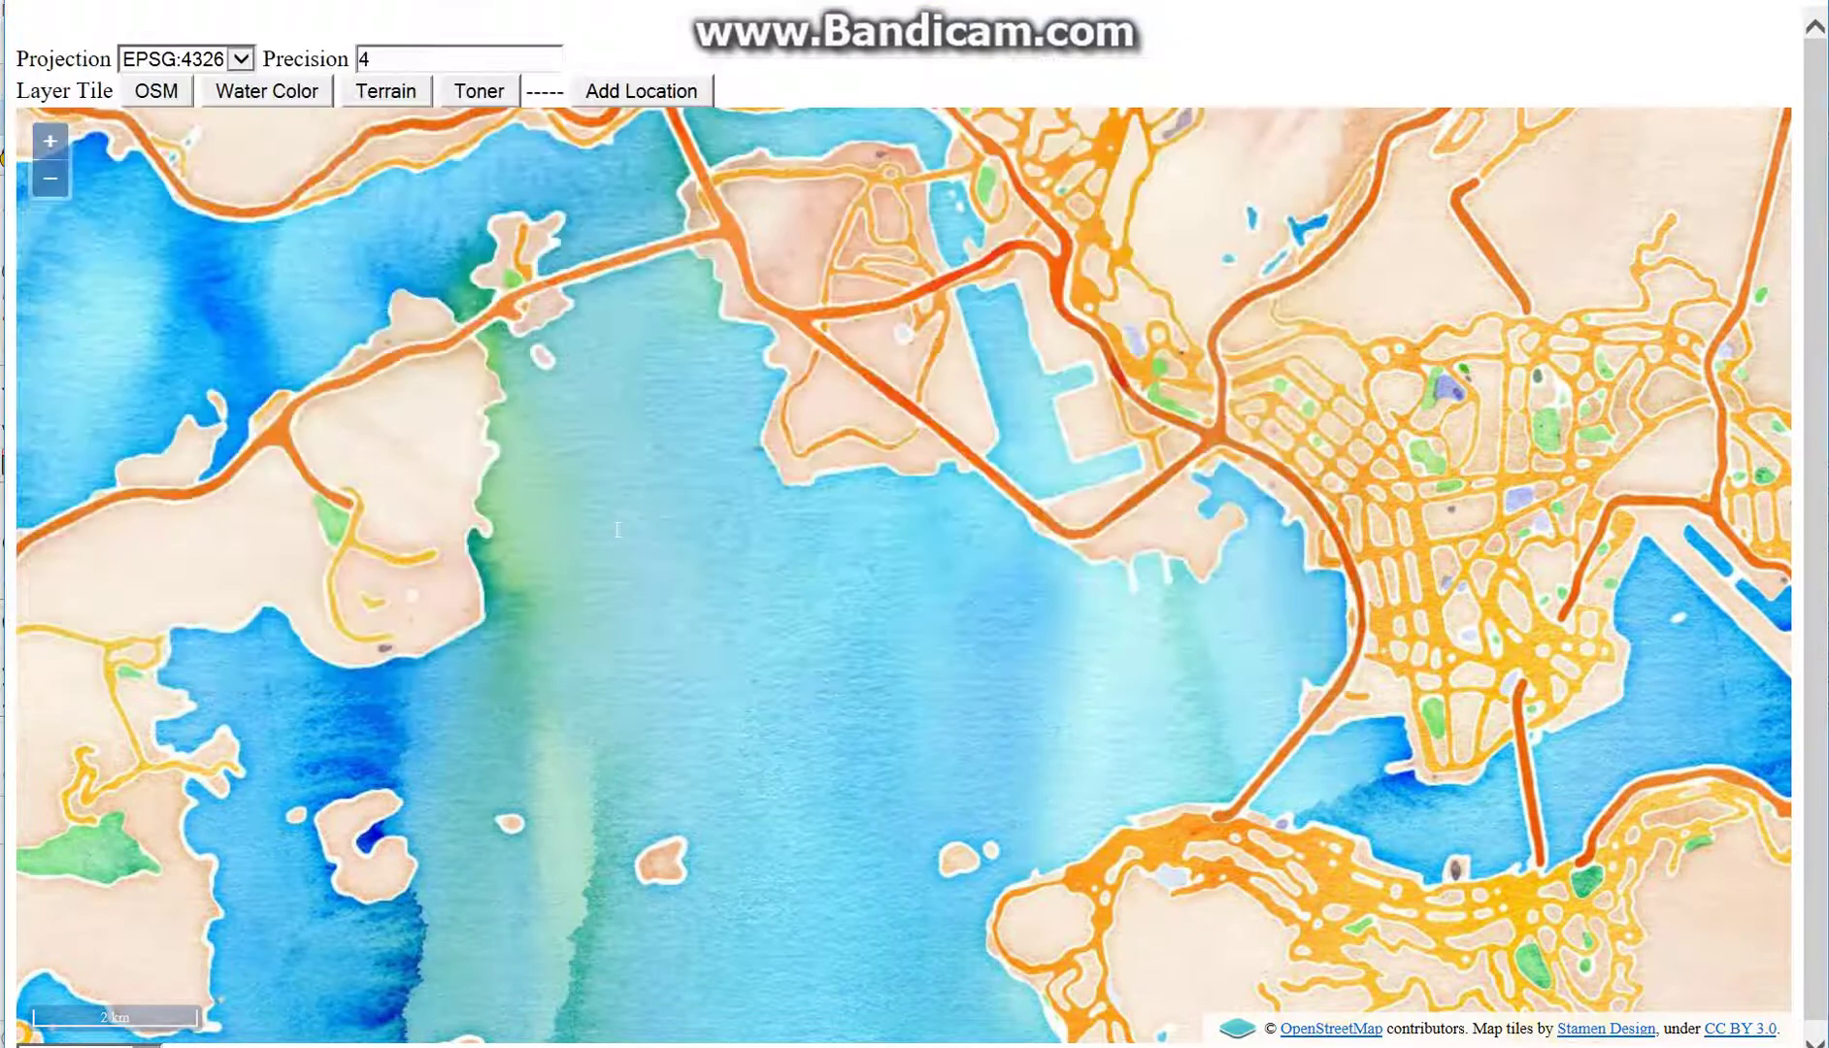
pyautogui.click(883, 555)
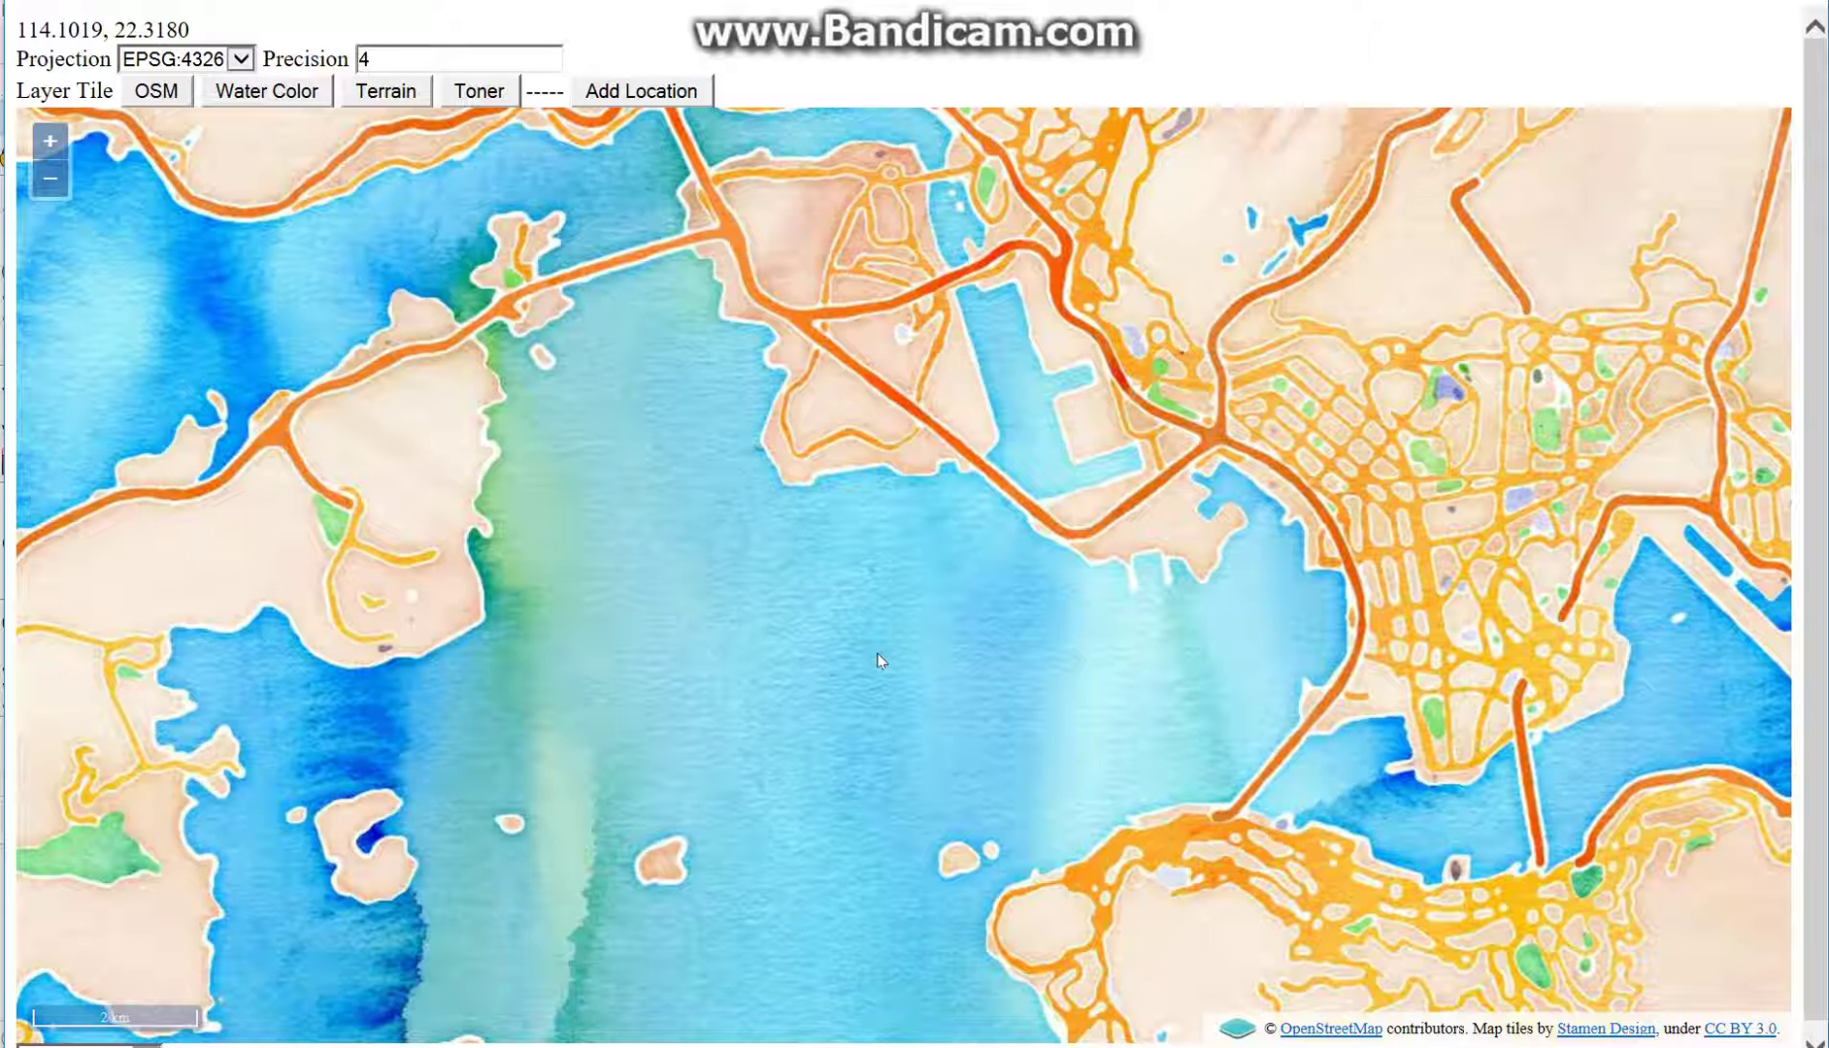
pyautogui.hotkey('alt', 'Tab')
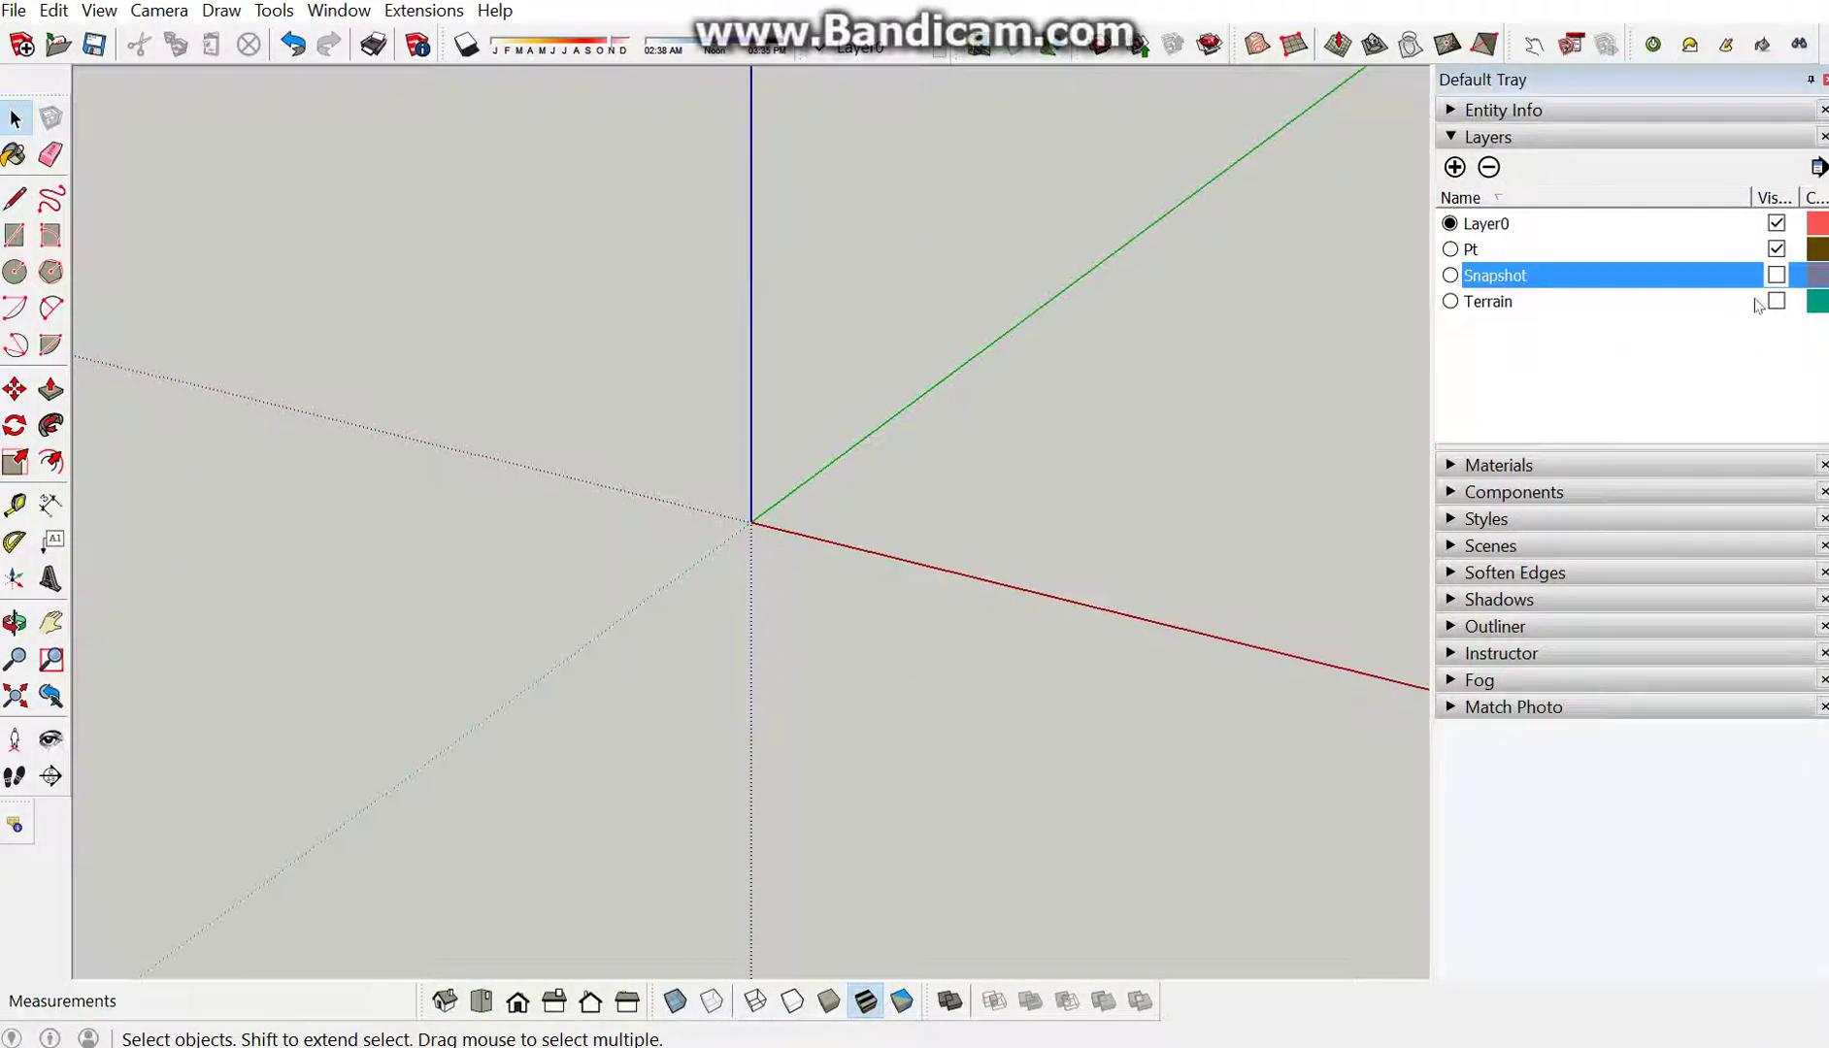
# Show the Snapshot and Terrain layers, inspect the maps, then hide Snapshot again
pyautogui.click(1776, 275)
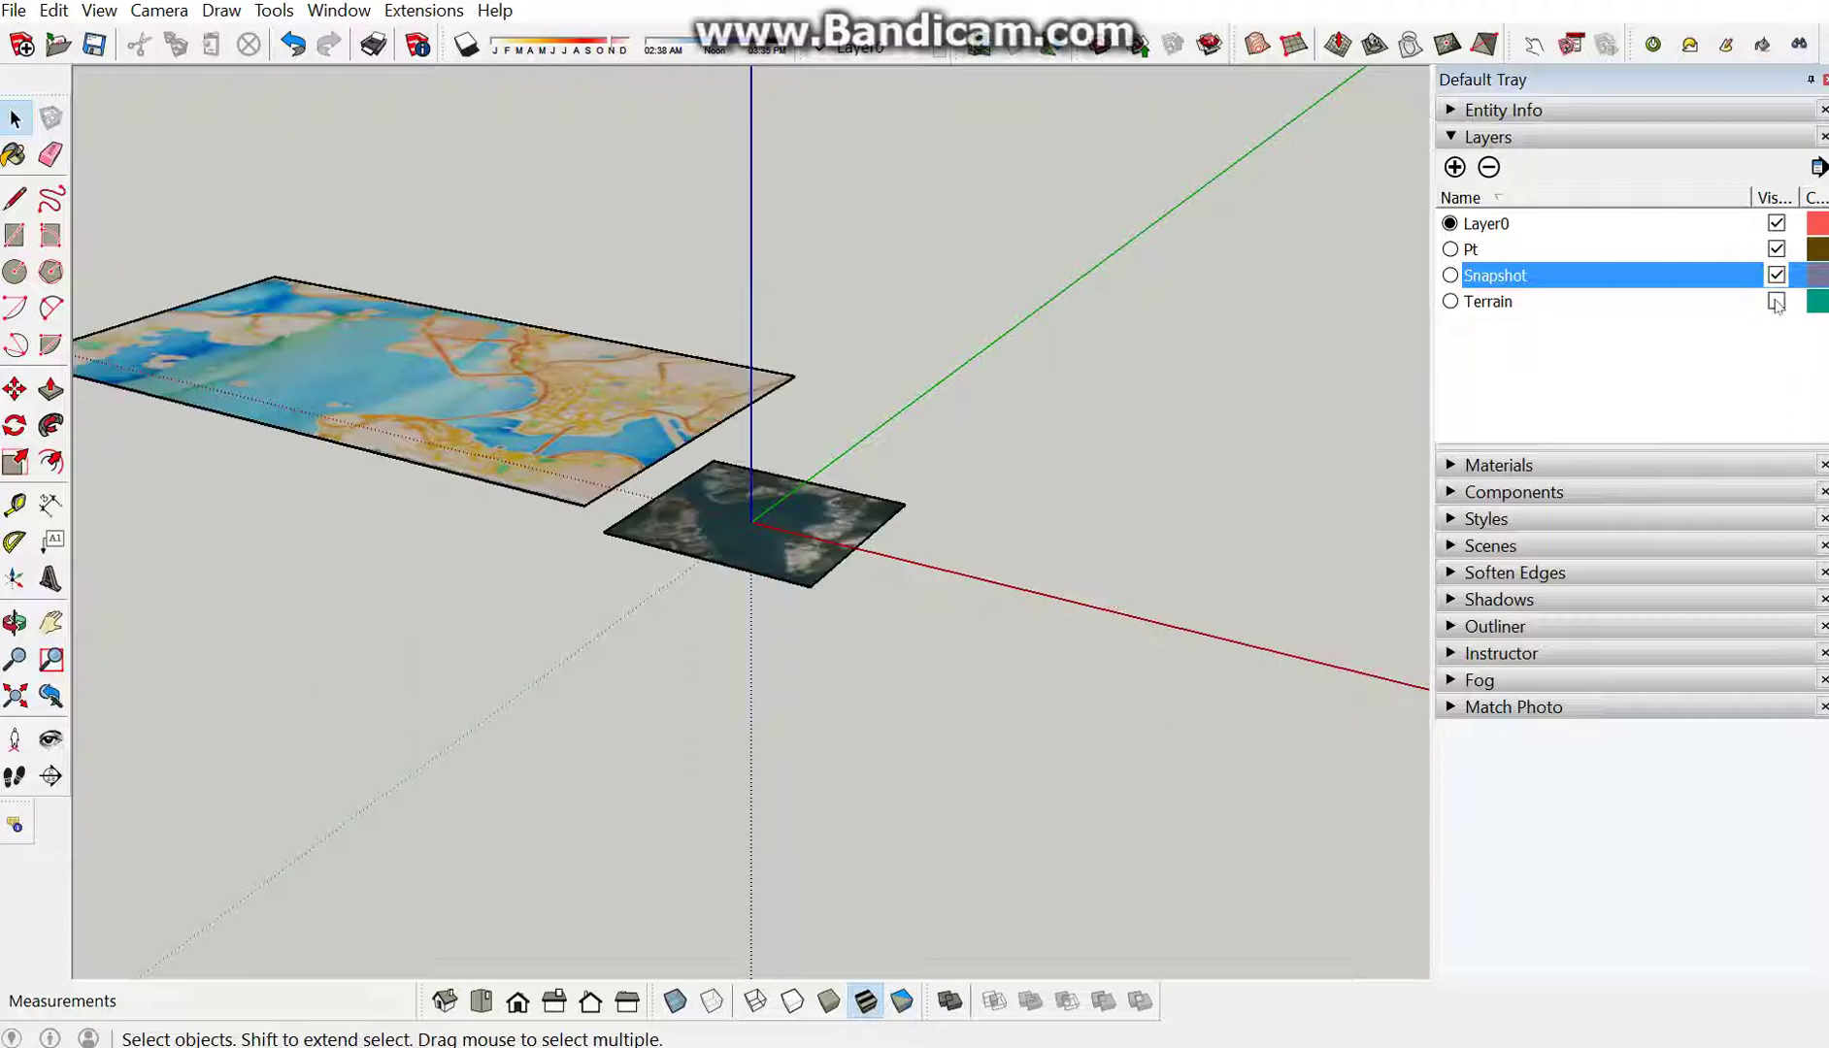
pyautogui.click(1776, 301)
pyautogui.moveTo(1315, 360)
pyautogui.mouseDown(button='middle')
pyautogui.moveTo(1307, 522)
pyautogui.moveTo(820, 451)
pyautogui.mouseUp(button='middle')
pyautogui.scroll(3, 427, 342)
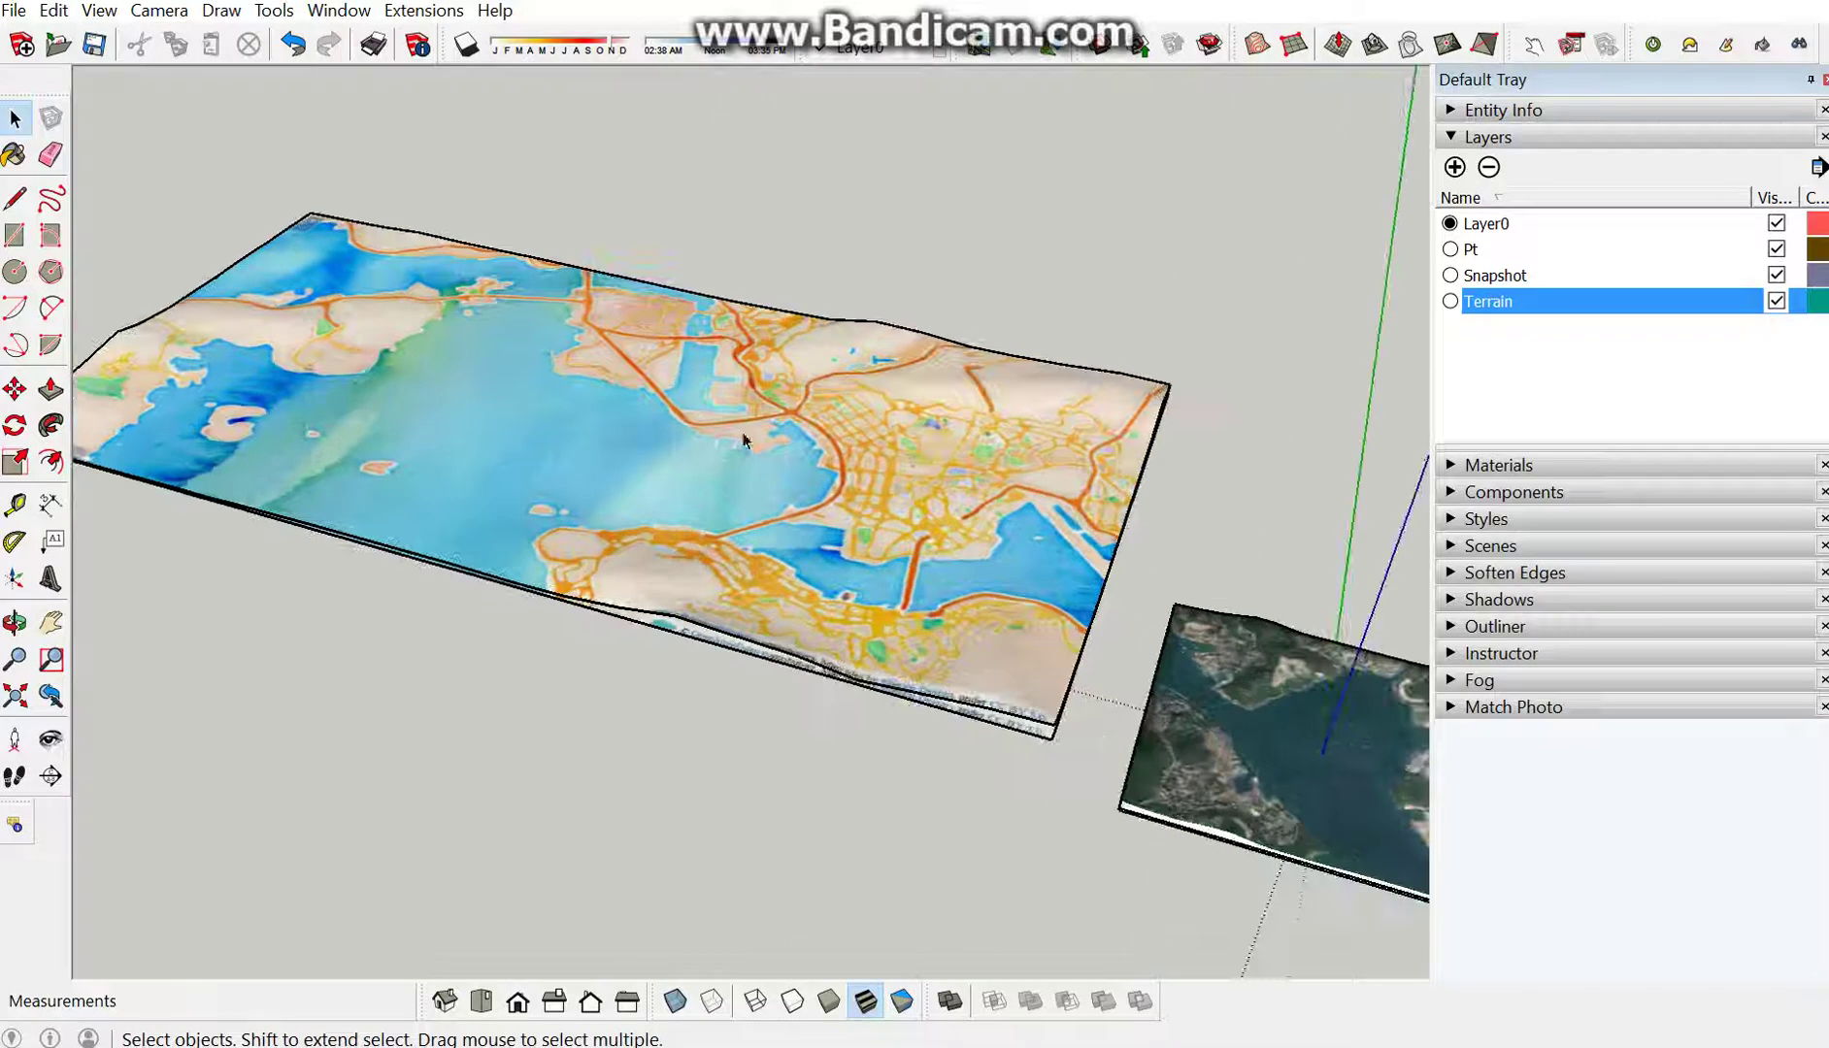
pyautogui.click(1777, 275)
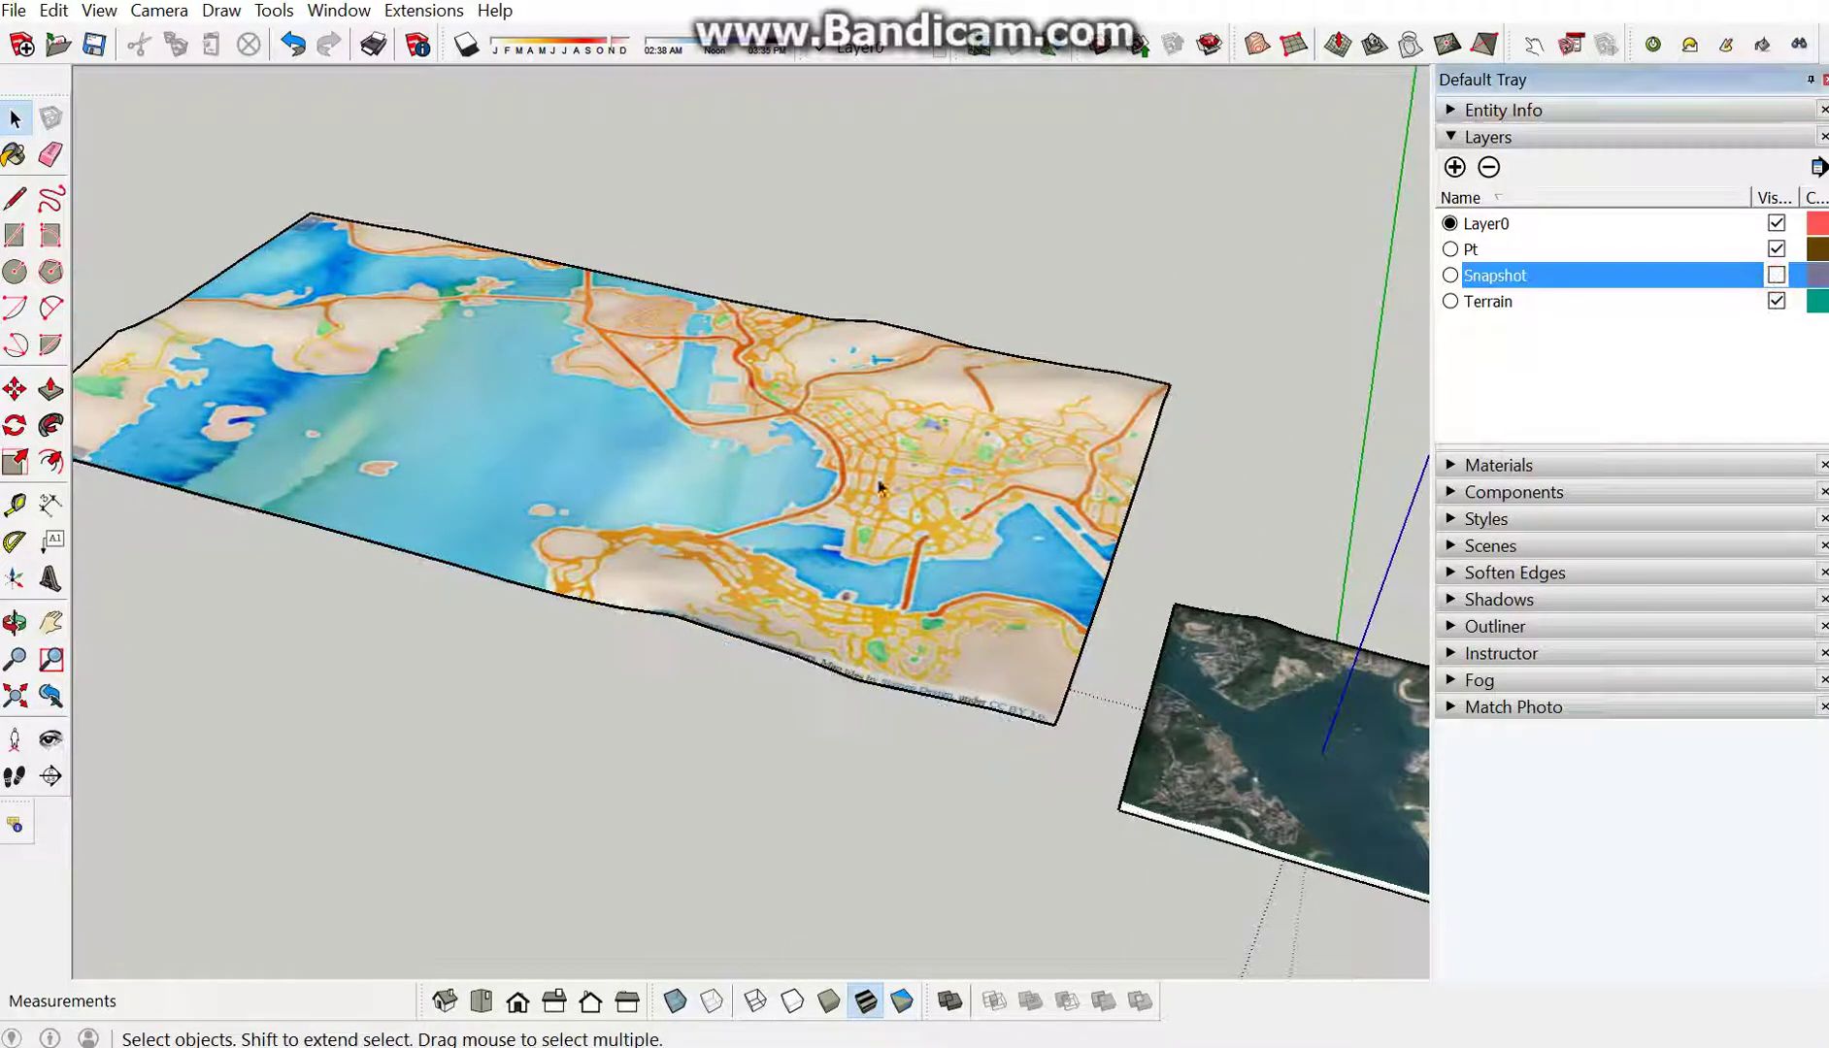
# Unlock the watercolor harbour terrain, add a terrain skirt, and view it from above
pyautogui.click(826, 496)
pyautogui.rightClick(826, 496)
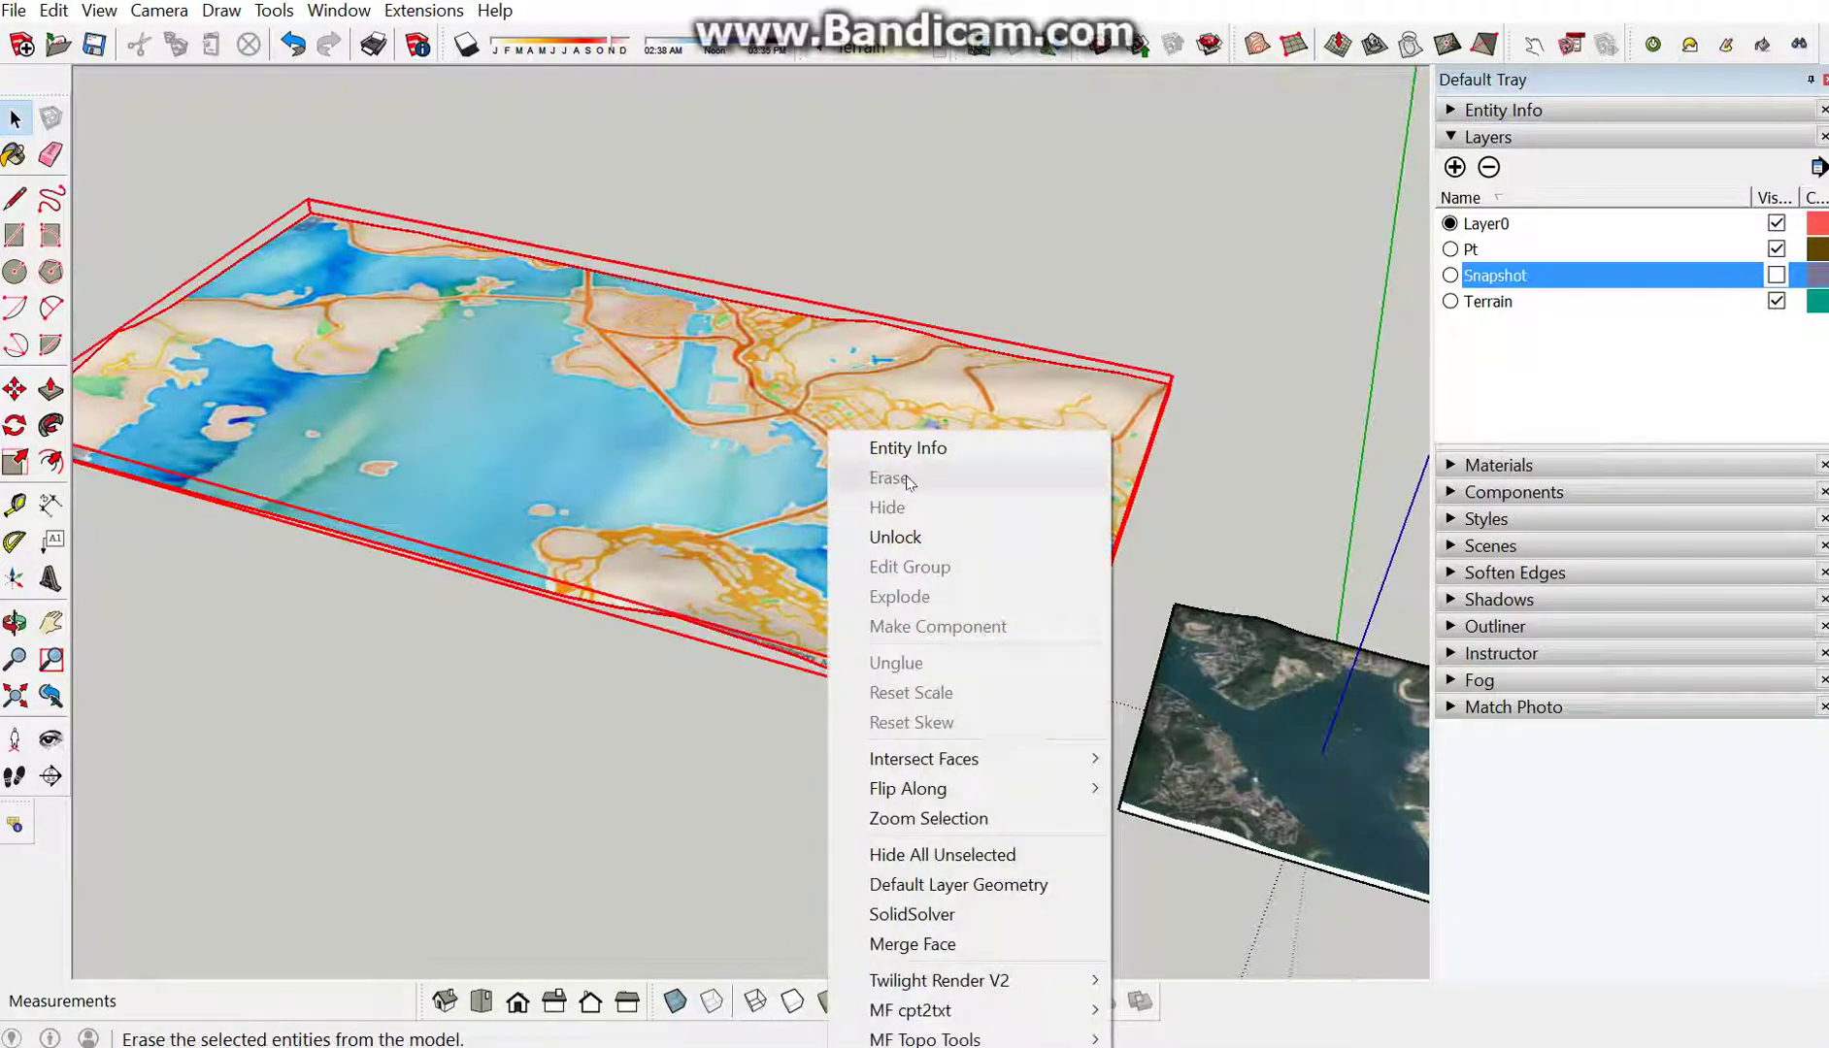
pyautogui.click(898, 527)
pyautogui.rightClick(892, 515)
pyautogui.moveTo(990, 1038)
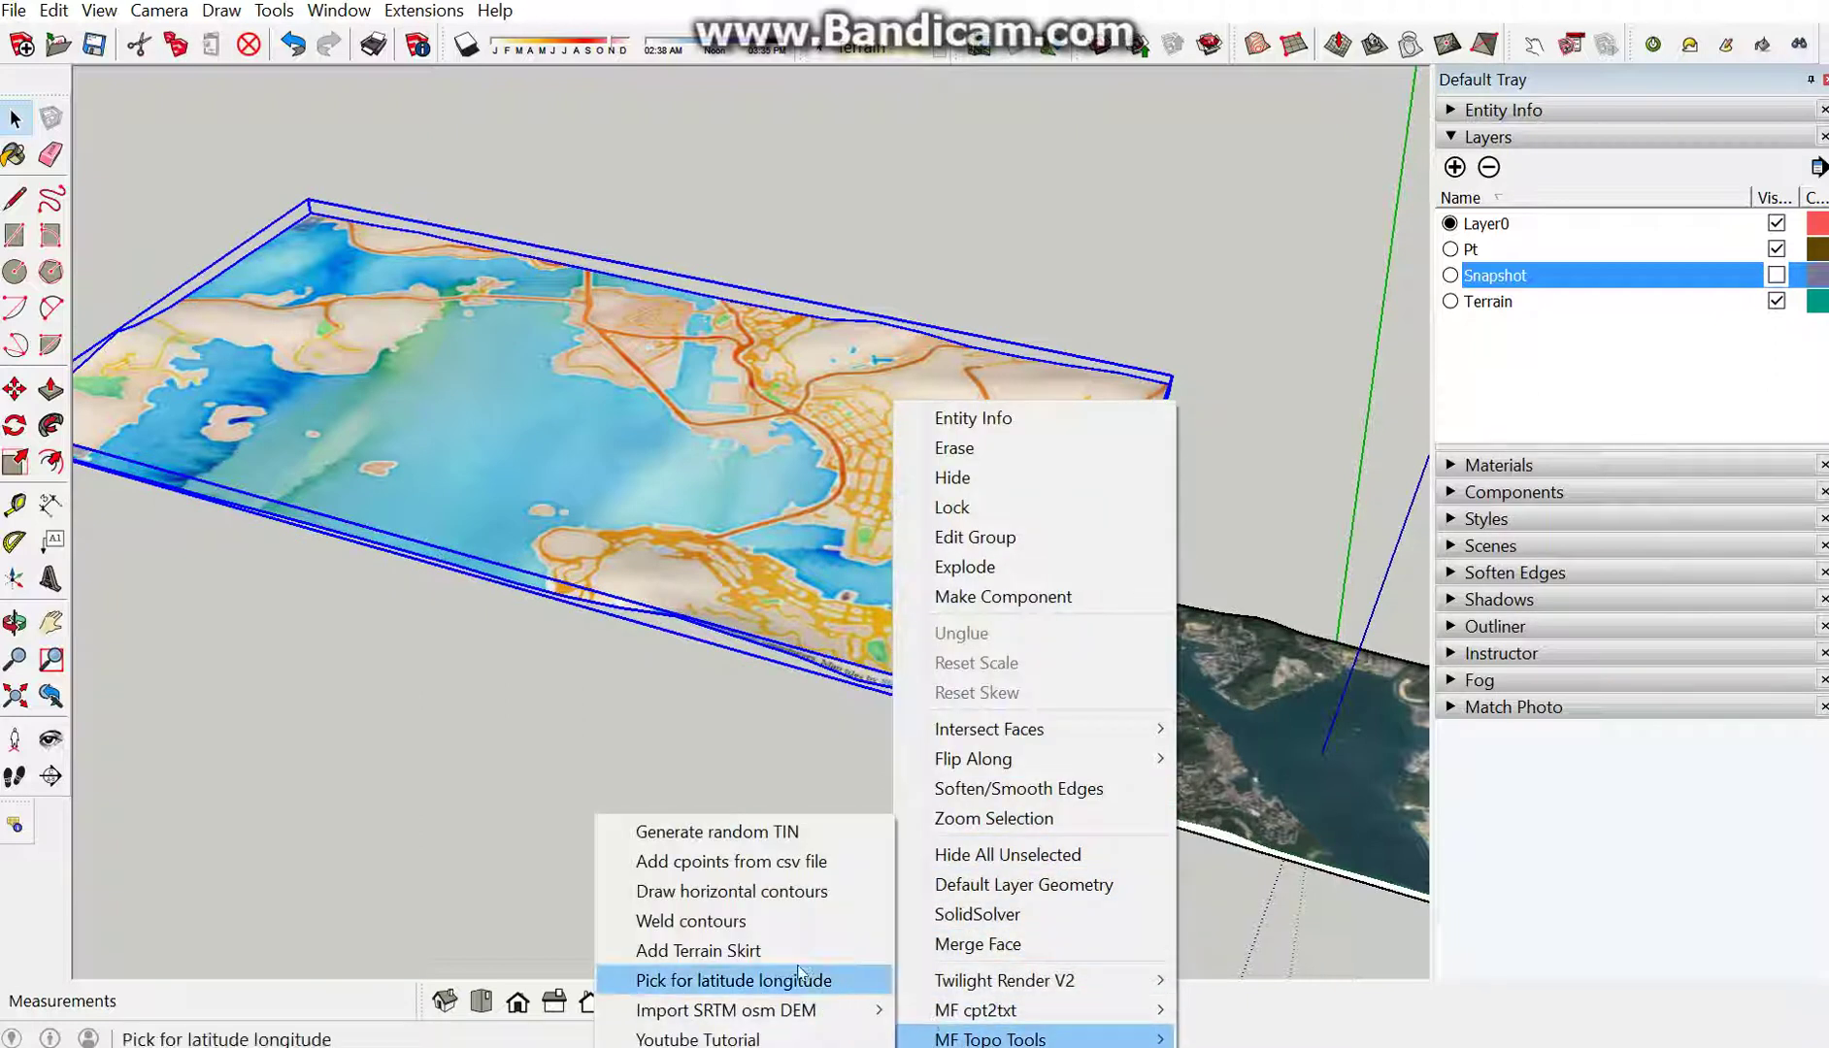
pyautogui.click(778, 951)
pyautogui.moveTo(890, 523)
pyautogui.mouseDown(button='middle')
pyautogui.moveTo(420, 515)
pyautogui.moveTo(582, 490)
pyautogui.moveTo(259, 554)
pyautogui.moveTo(572, 590)
pyautogui.moveTo(596, 706)
pyautogui.moveTo(510, 613)
pyautogui.moveTo(477, 503)
pyautogui.moveTo(772, 612)
pyautogui.moveTo(902, 624)
pyautogui.moveTo(739, 759)
pyautogui.moveTo(509, 191)
pyautogui.mouseUp(button='middle')
pyautogui.scroll(-3, 573, 591)
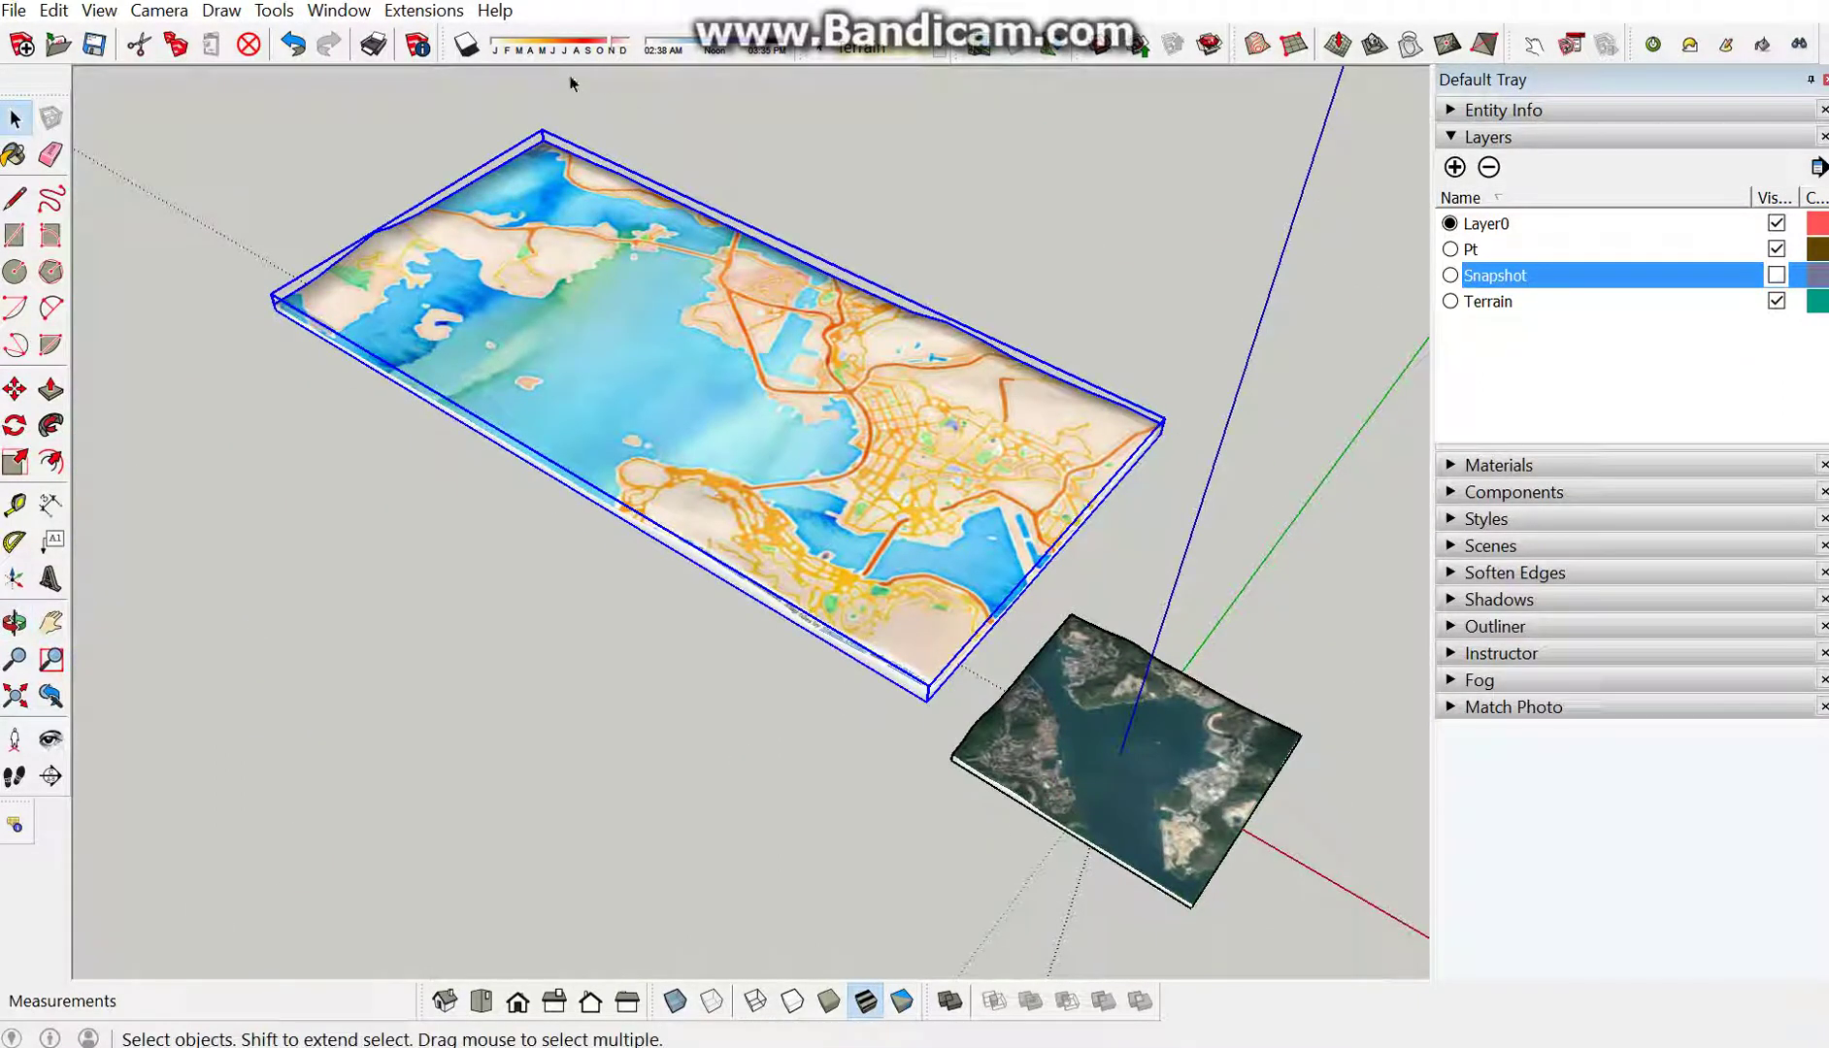
# Launch MF Topo Tools' get-map-image and add-location command with the Leaflet map provider
pyautogui.click(441, 14)
pyautogui.moveTo(224, 221)
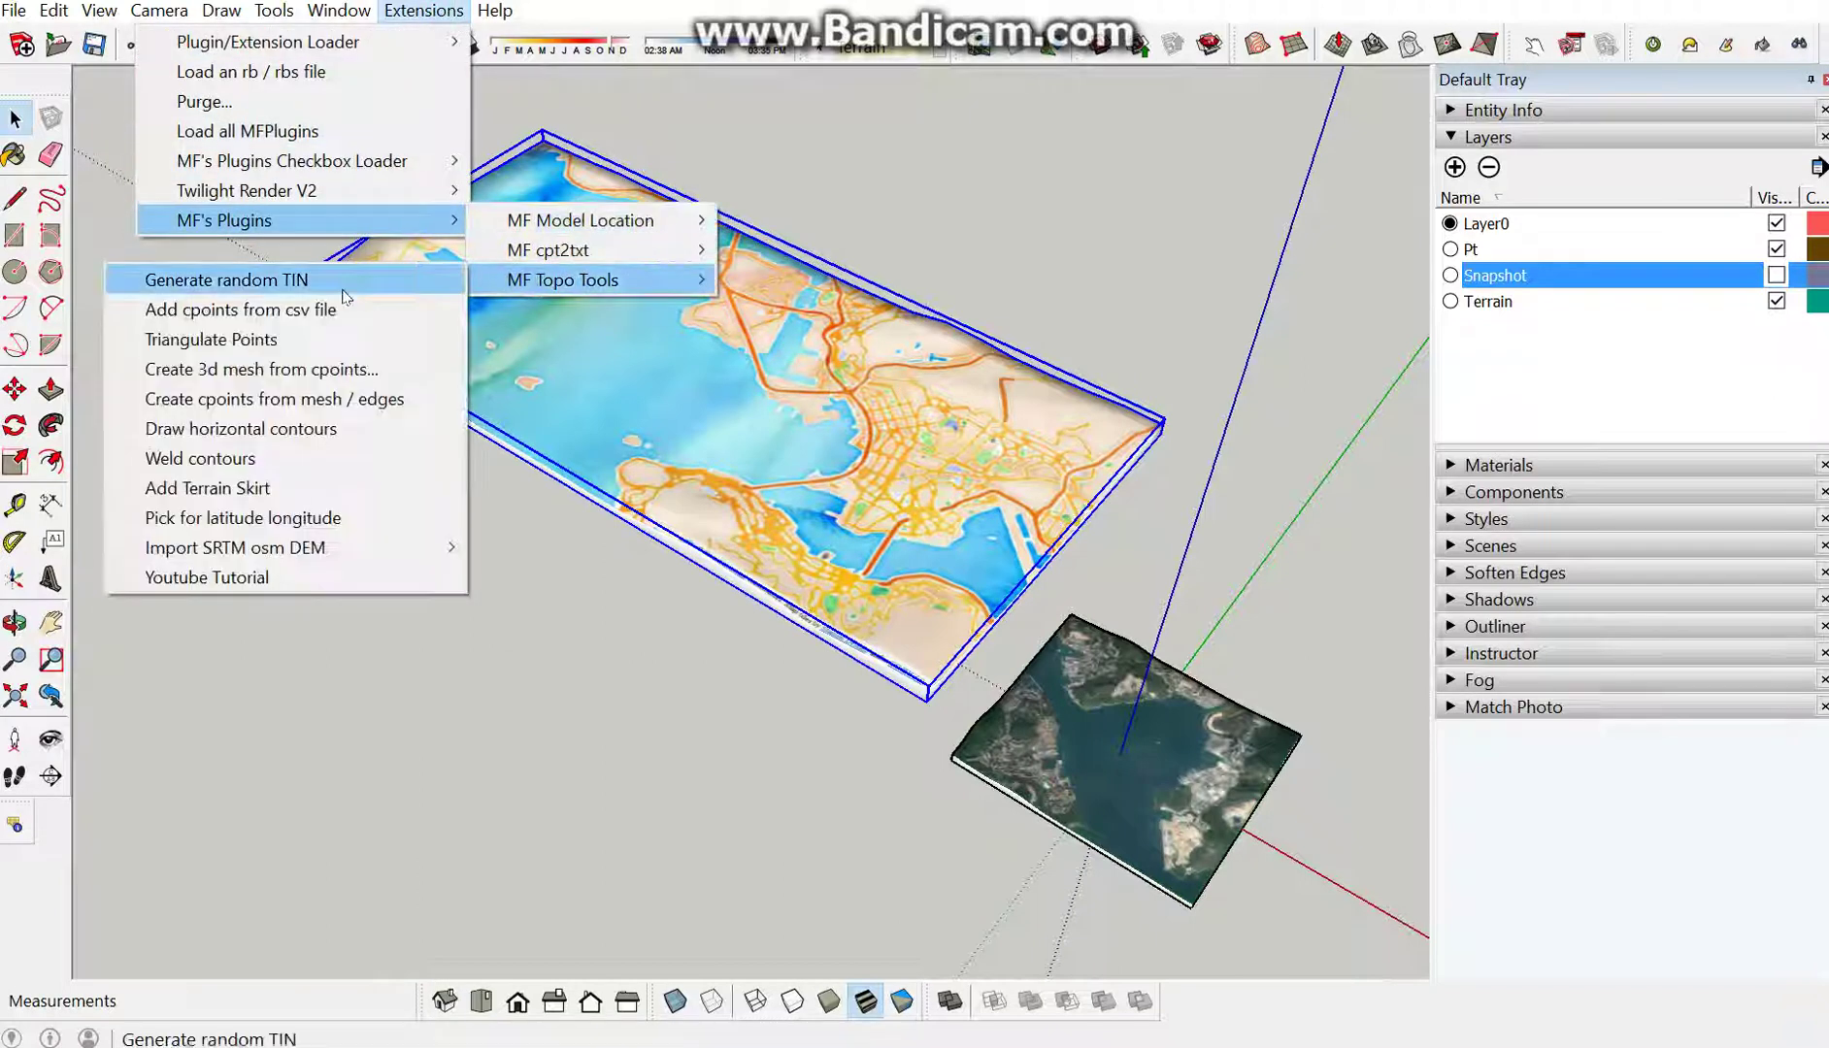
pyautogui.moveTo(563, 280)
pyautogui.moveTo(234, 548)
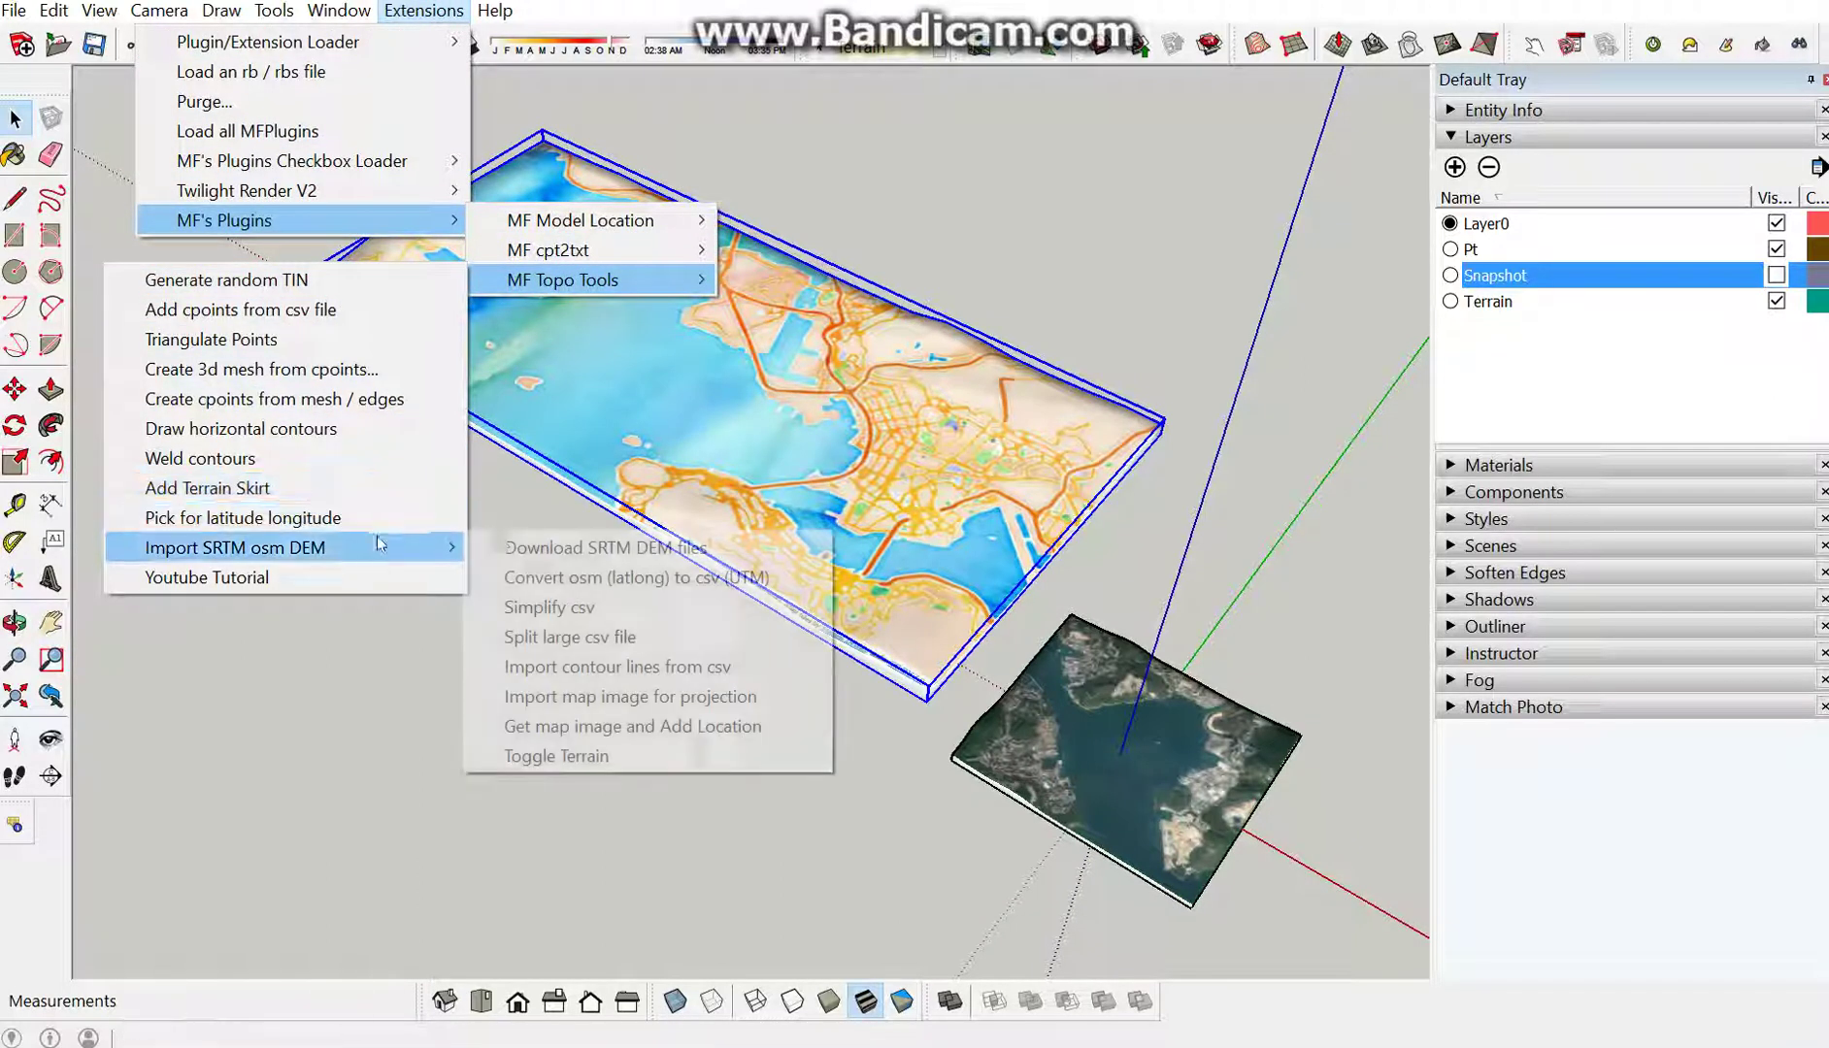
pyautogui.click(580, 728)
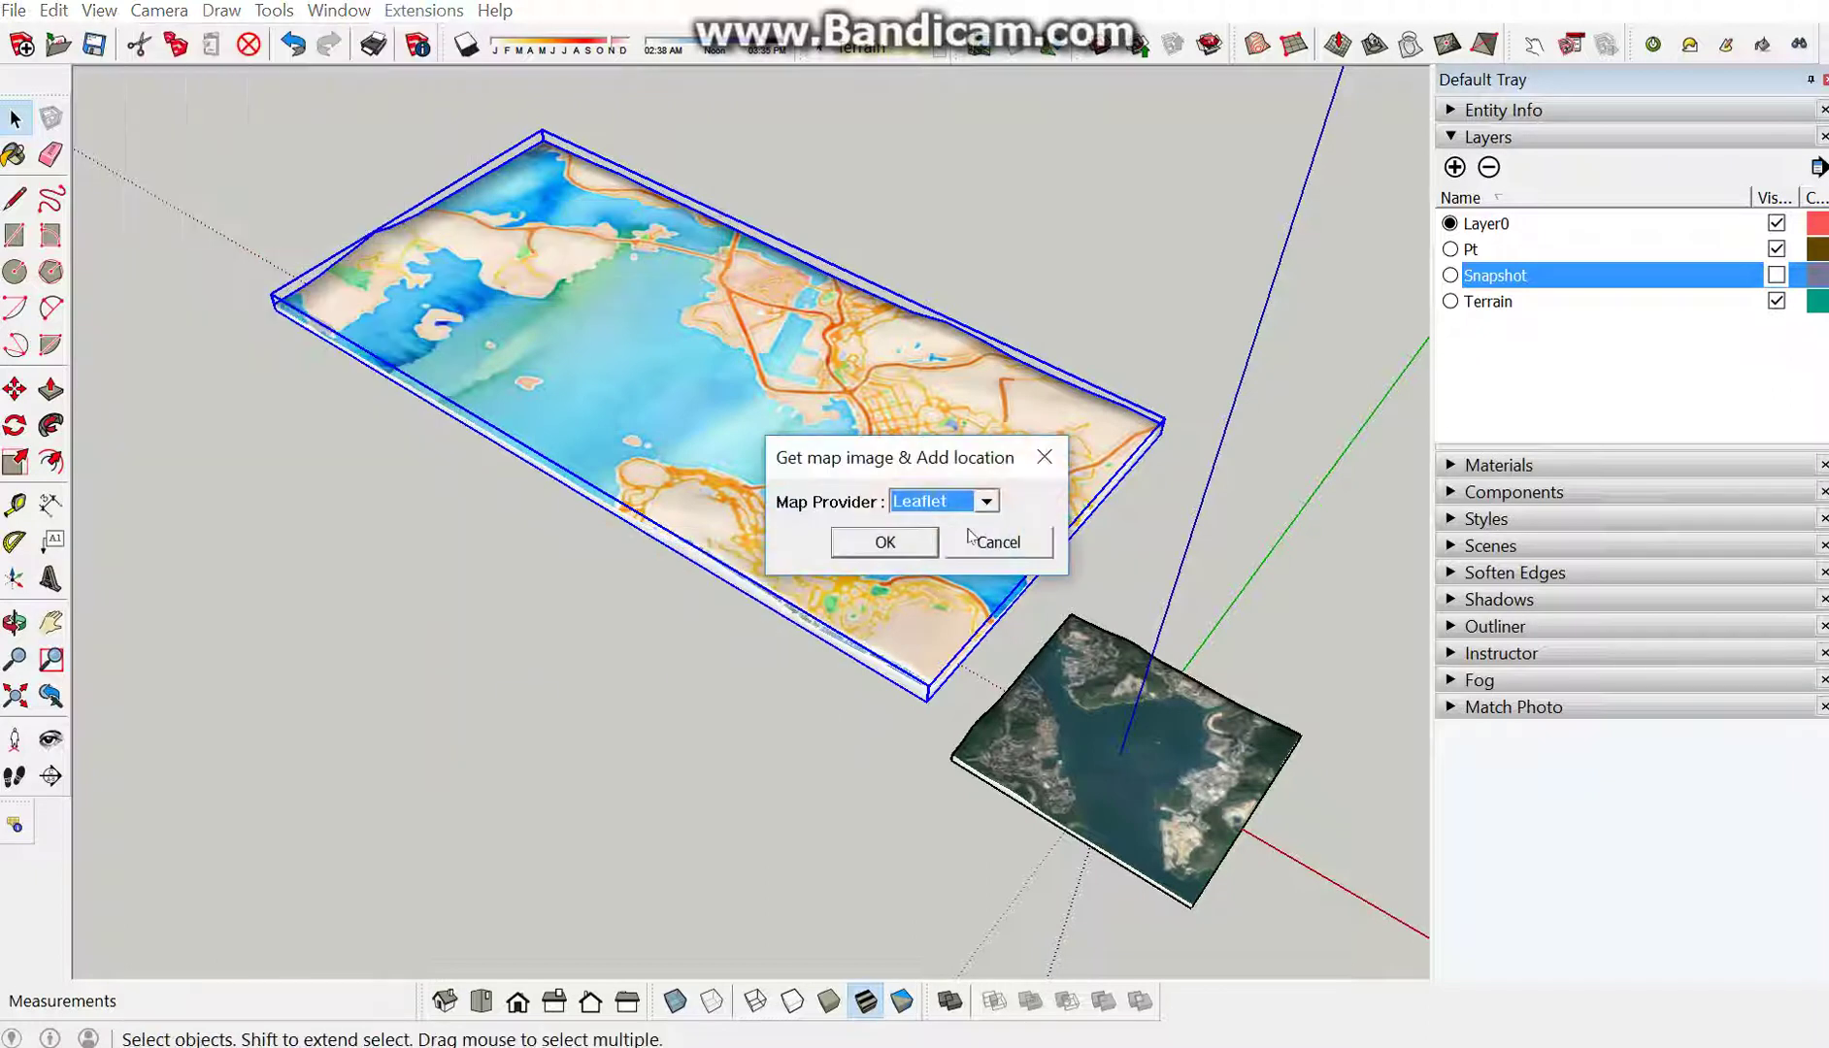
pyautogui.click(883, 543)
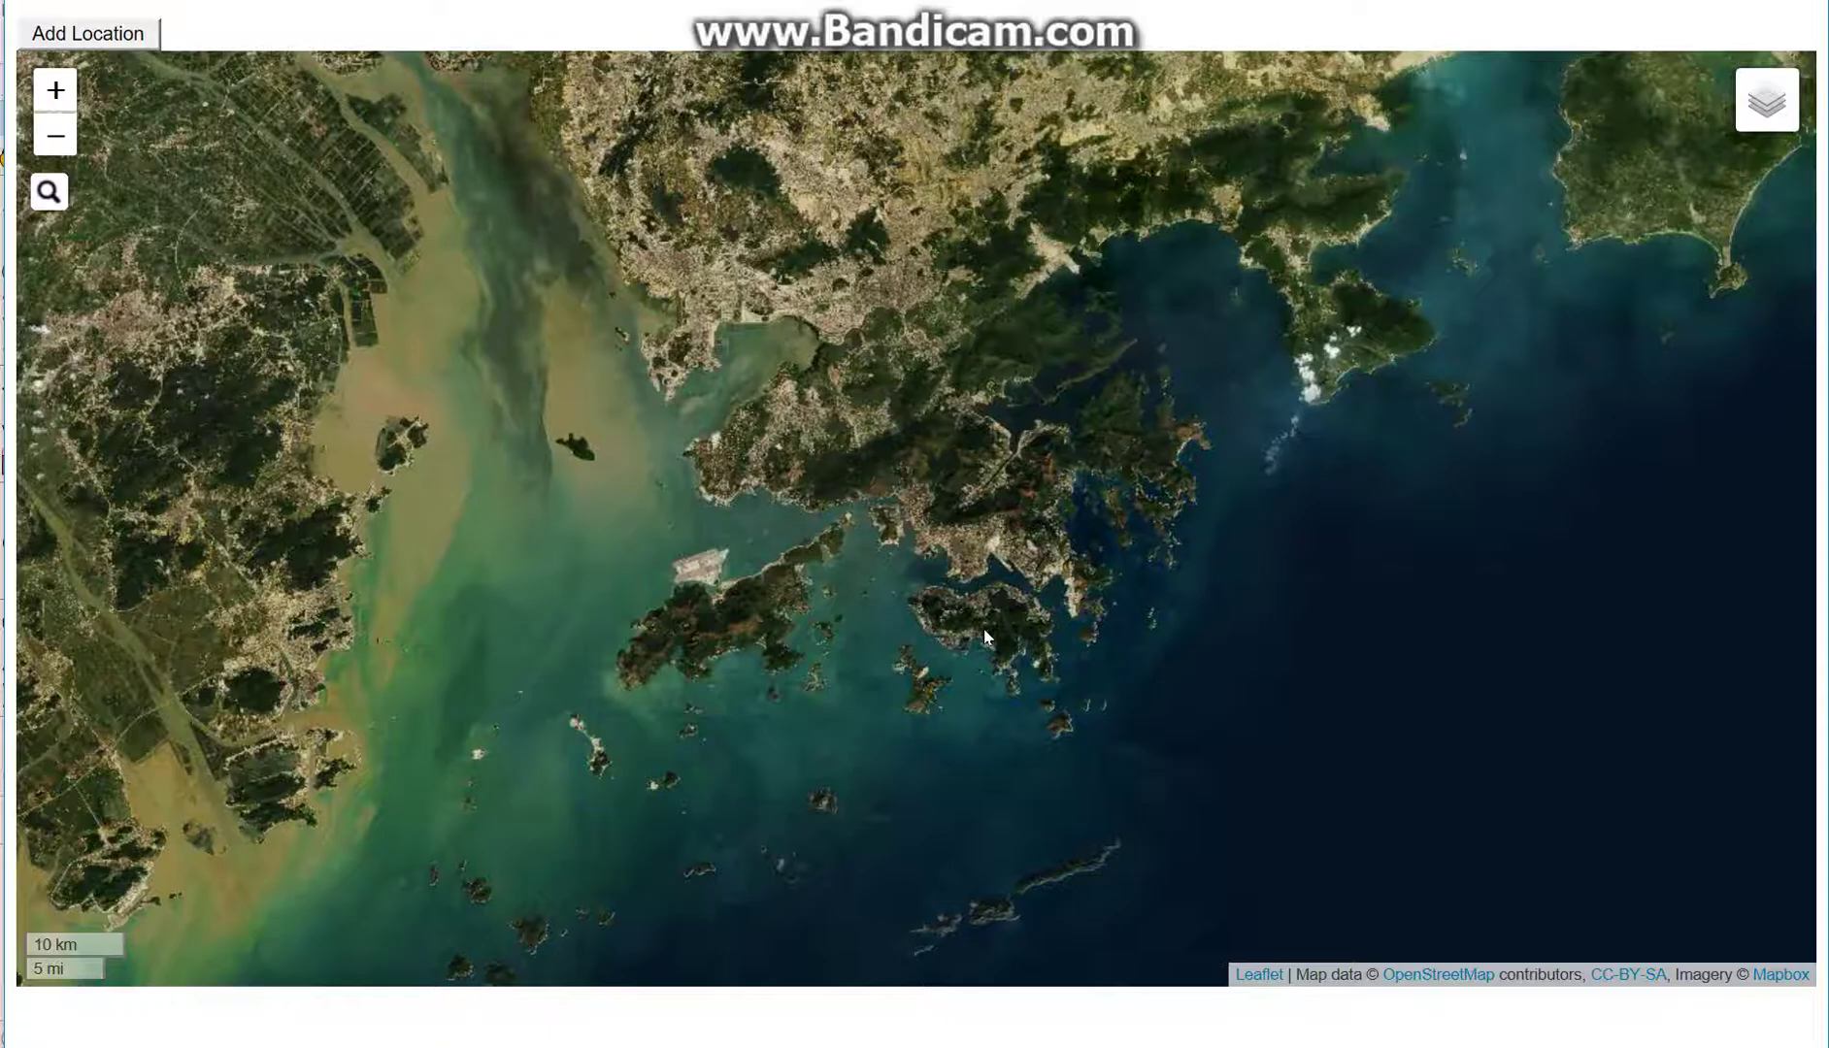
pyautogui.moveTo(1723, 134)
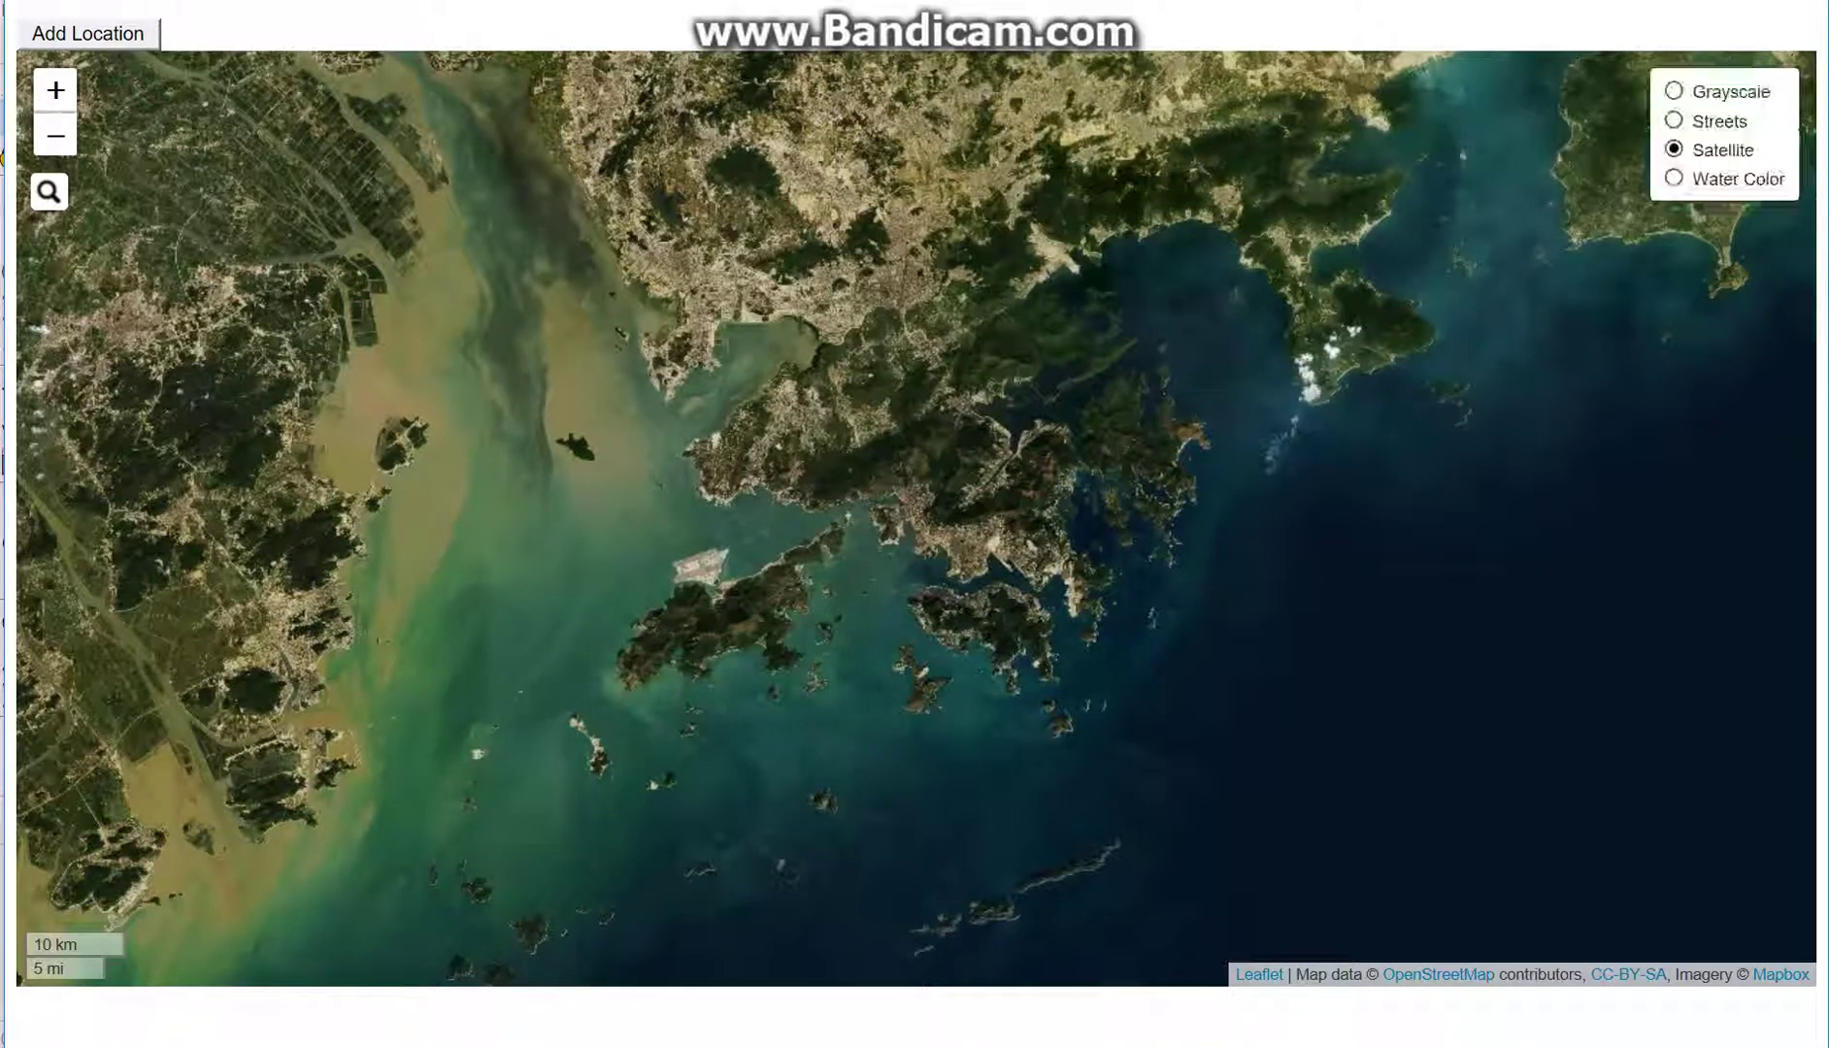
# Cycle through grayscale, street, satellite and Water Color map styles, ending on Satellite
pyautogui.click(1674, 91)
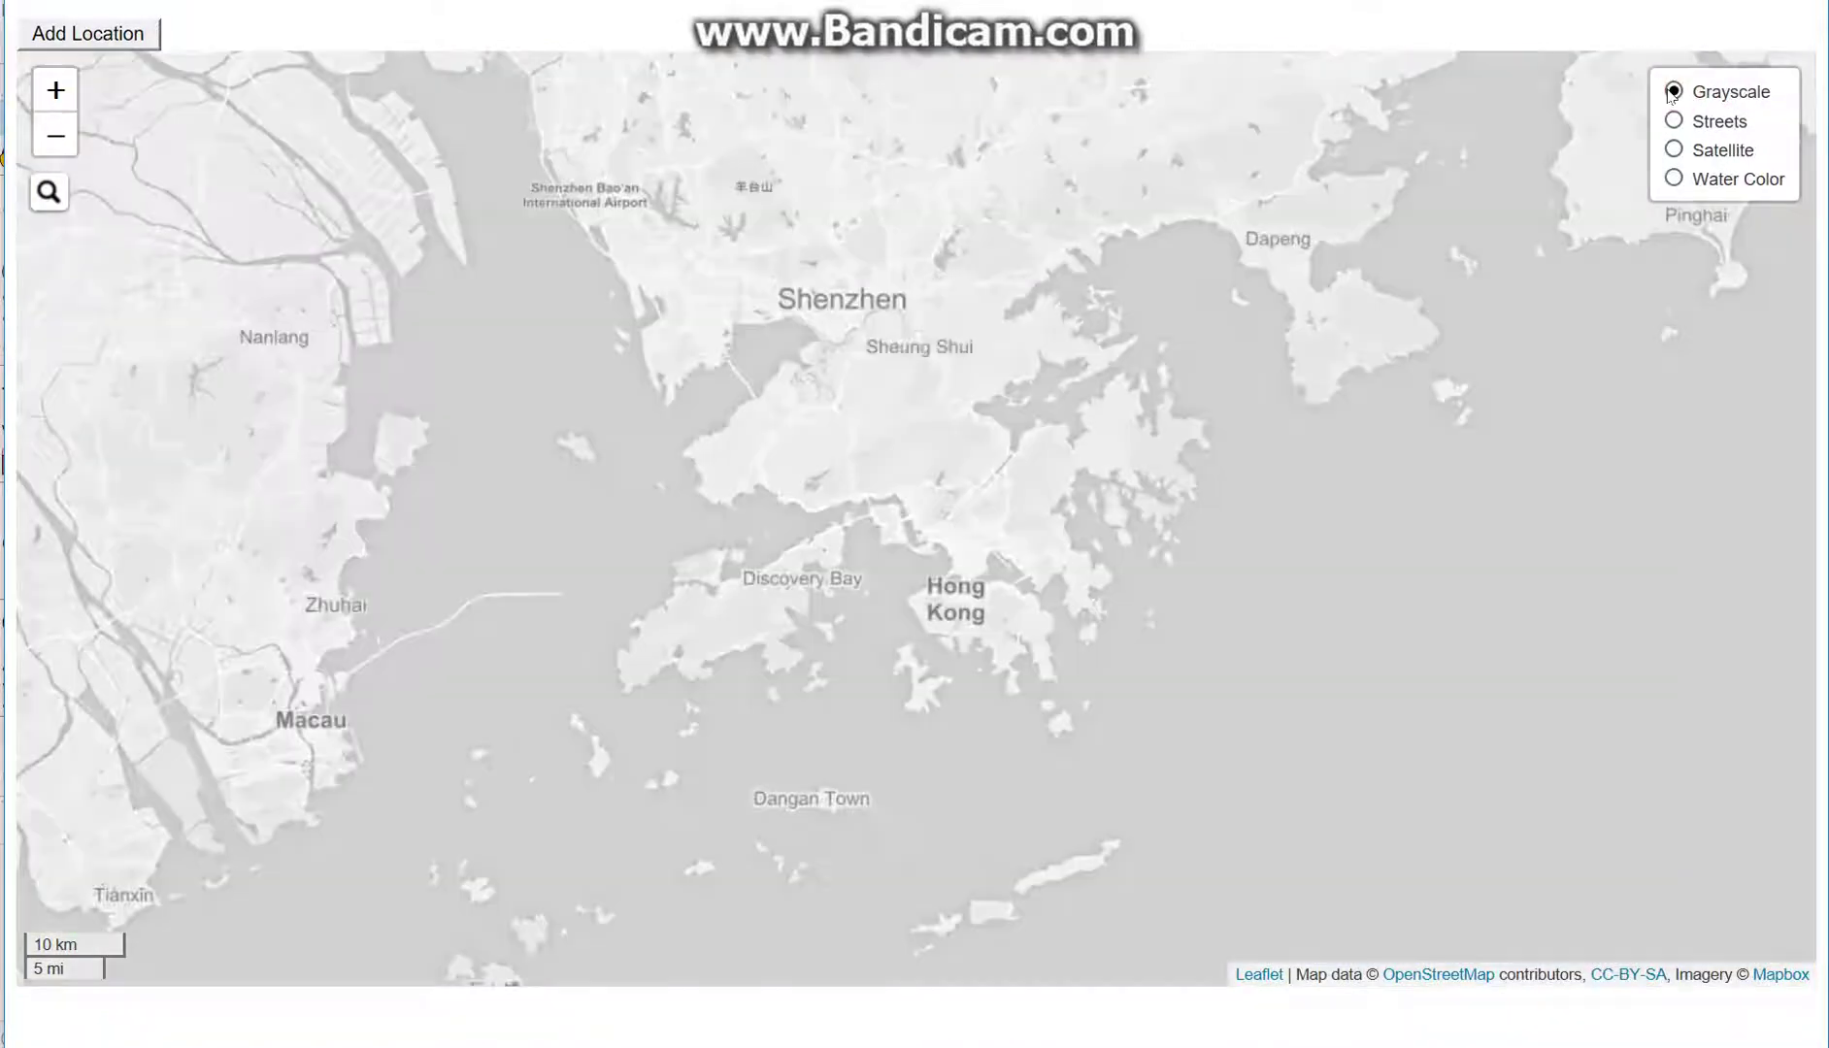
pyautogui.click(1683, 123)
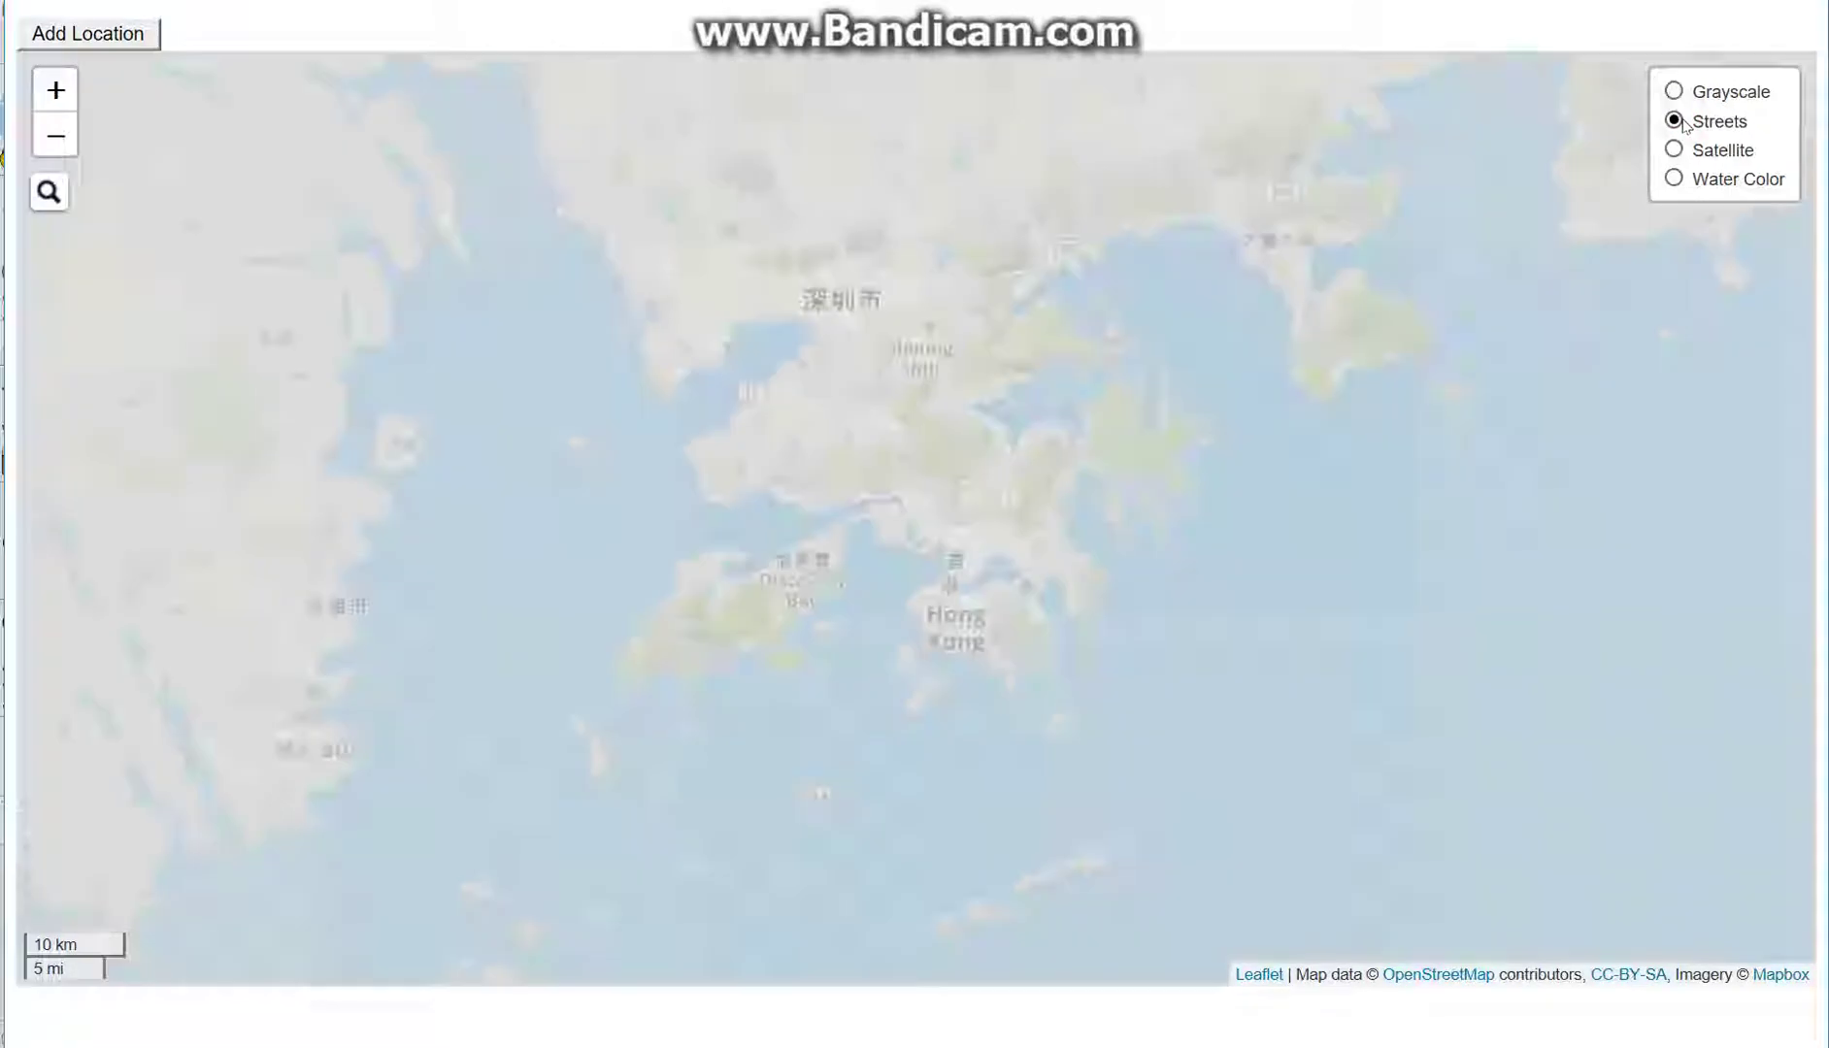
pyautogui.click(1677, 150)
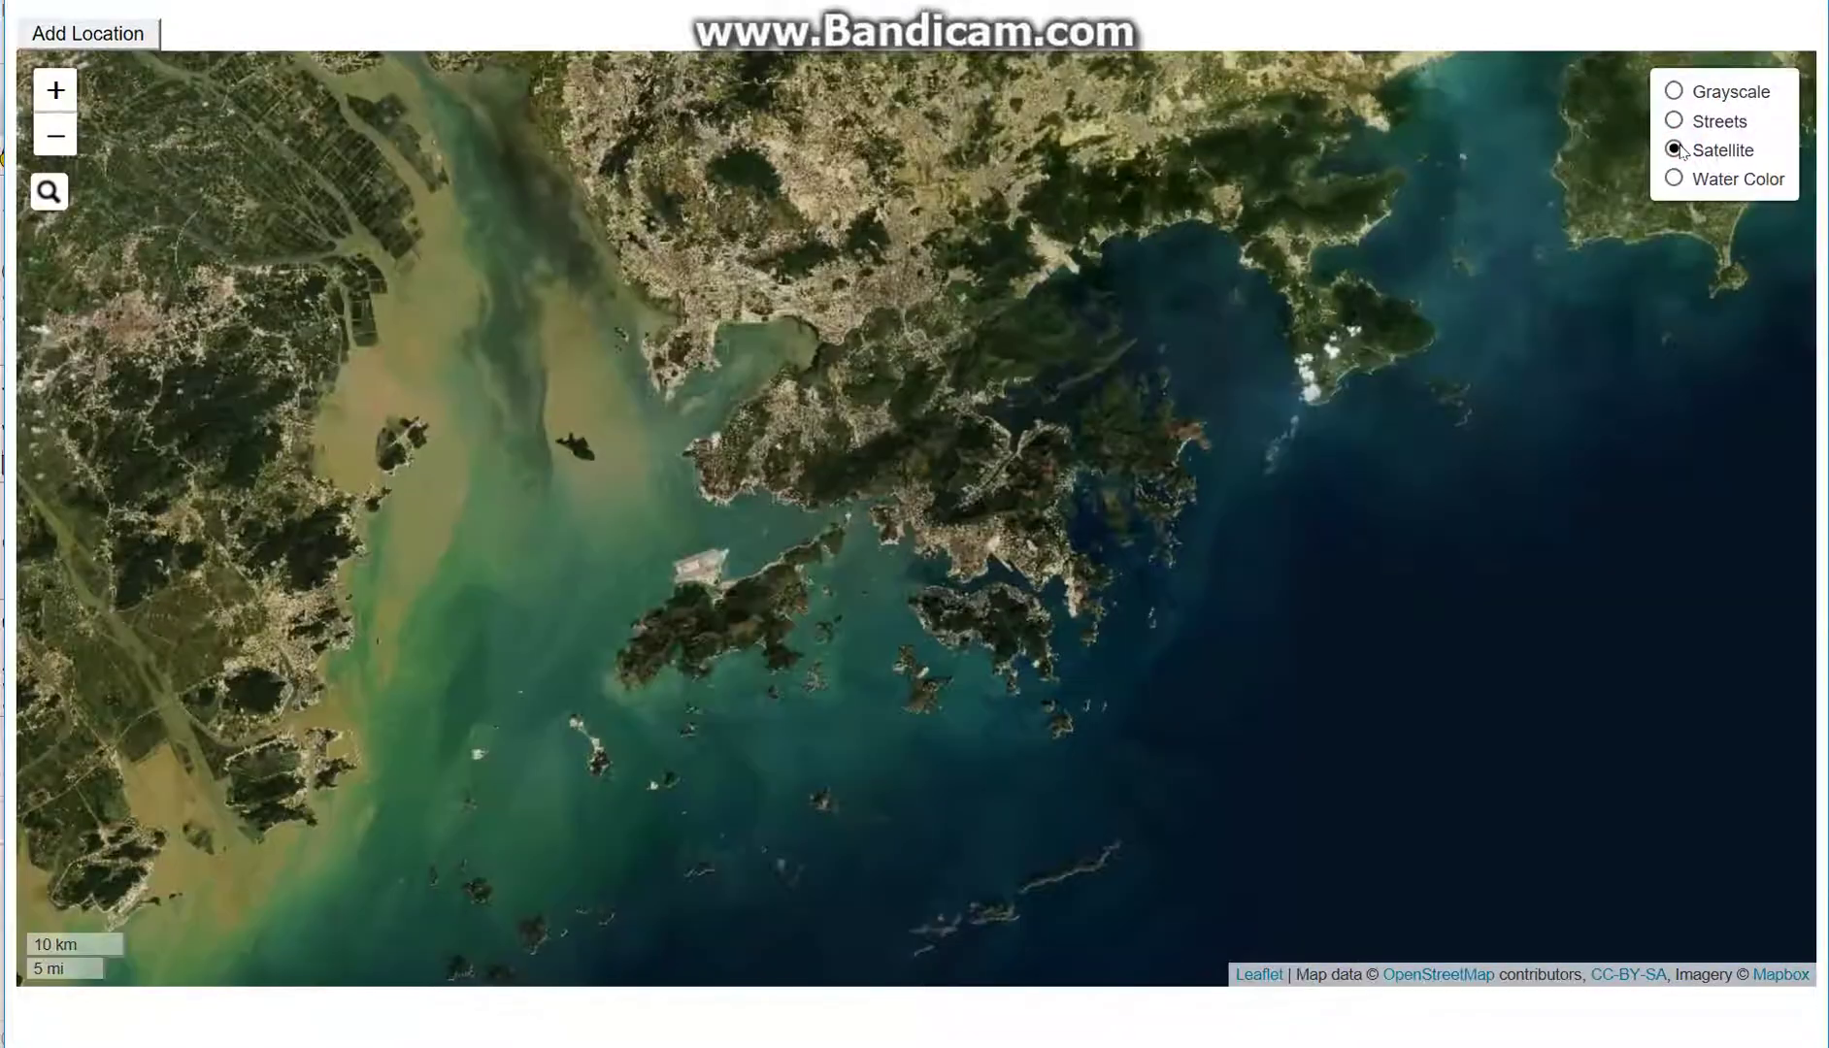
pyautogui.click(1680, 179)
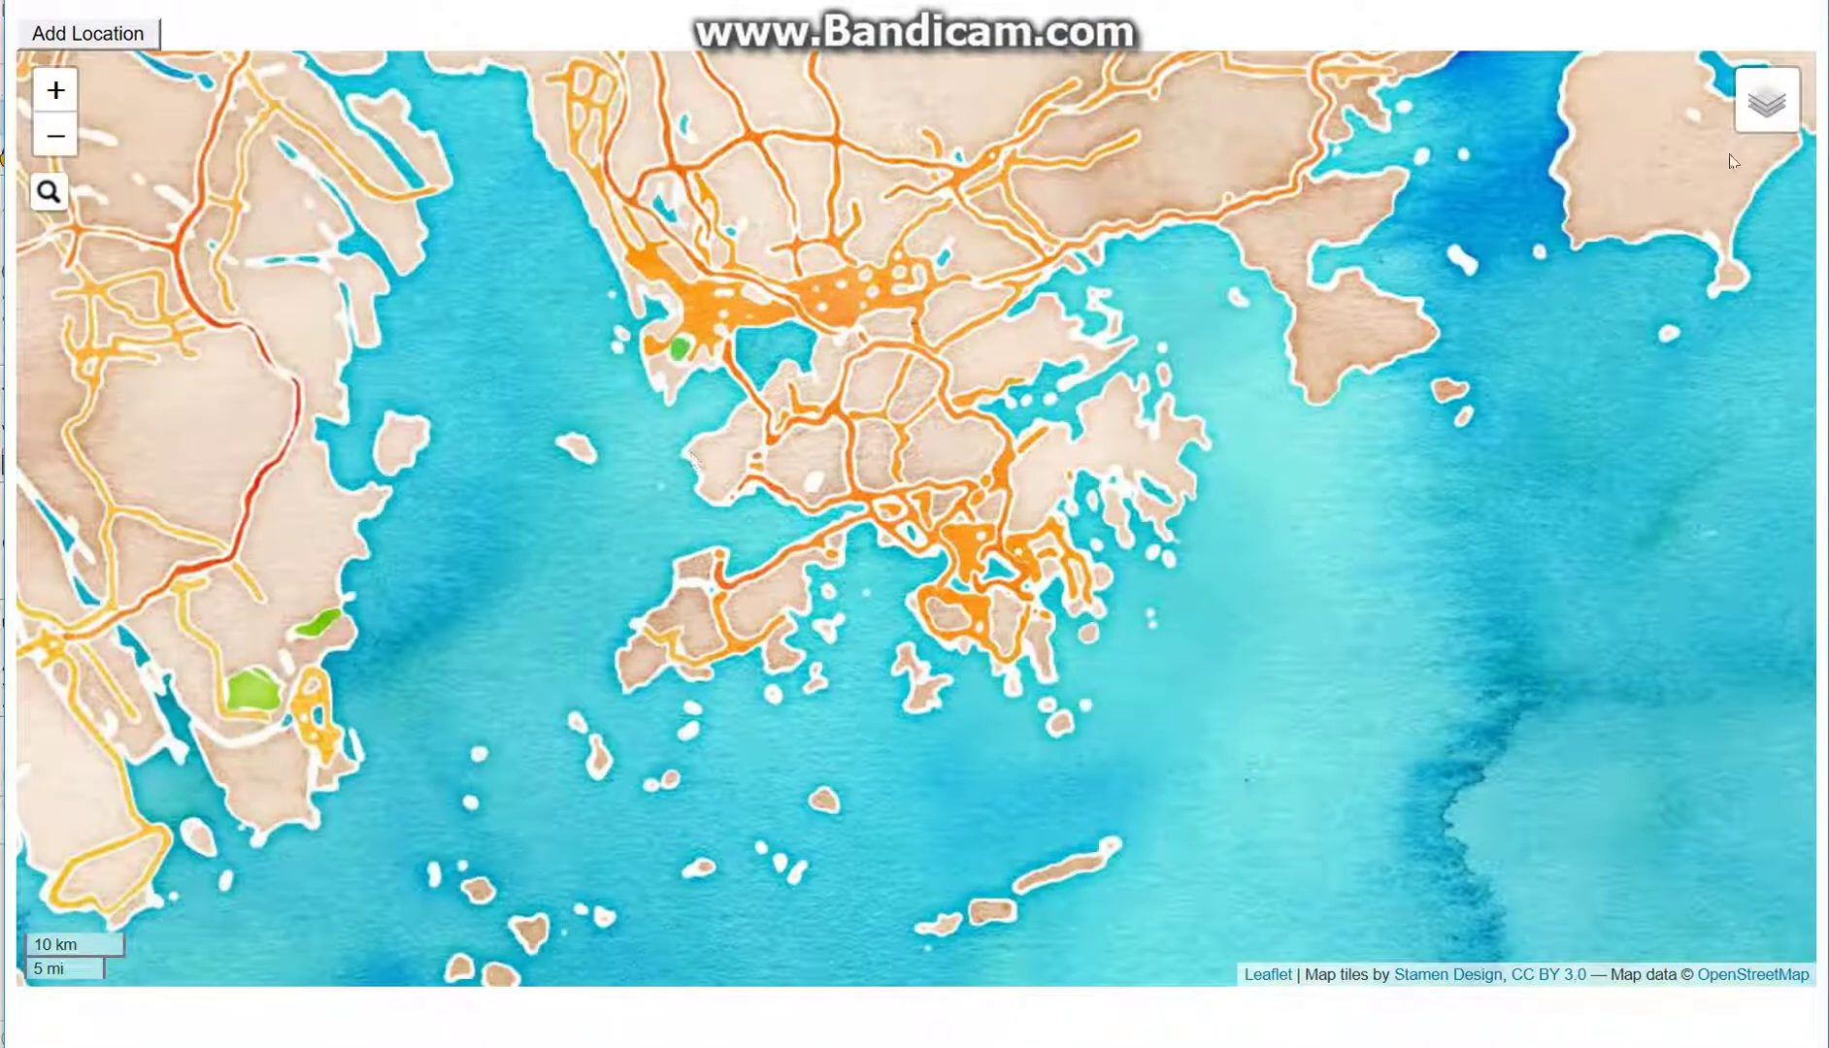
pyautogui.click(1675, 150)
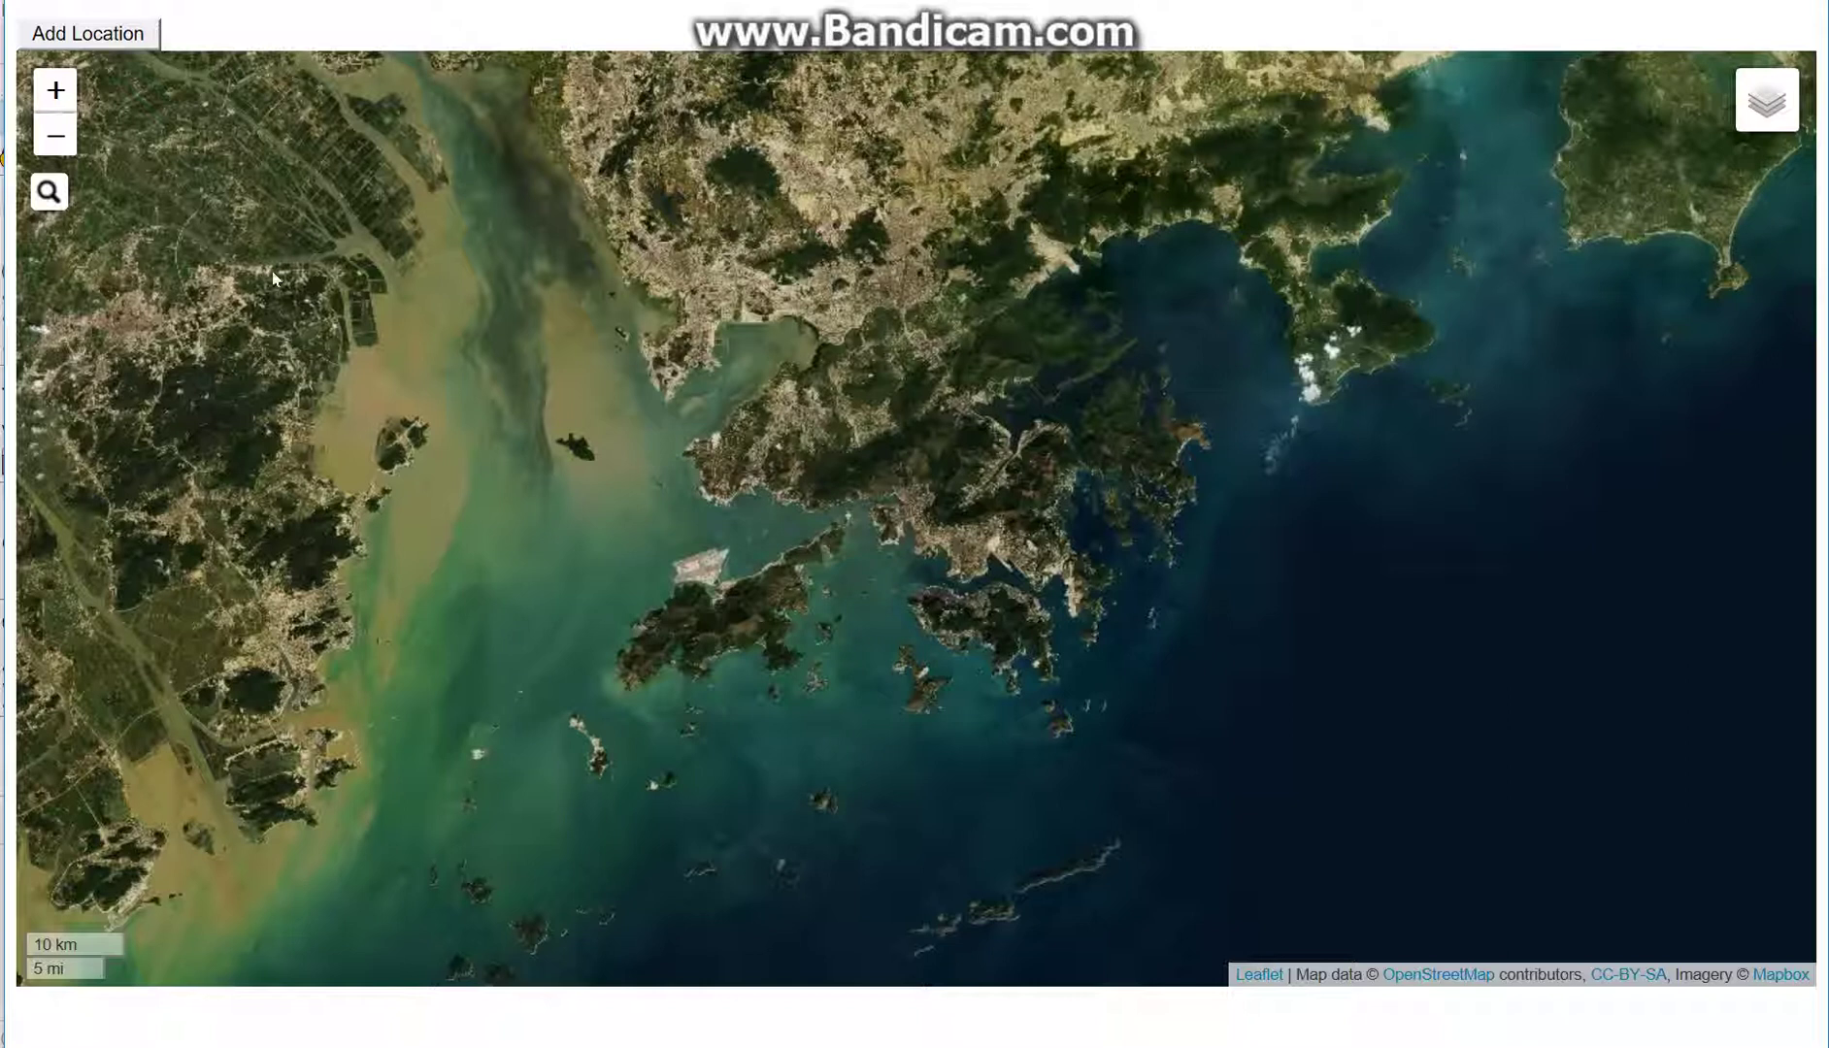
# Search the map for Macau, then for Hong Kong to jump there
pyautogui.click(49, 191)
pyautogui.write('macau')
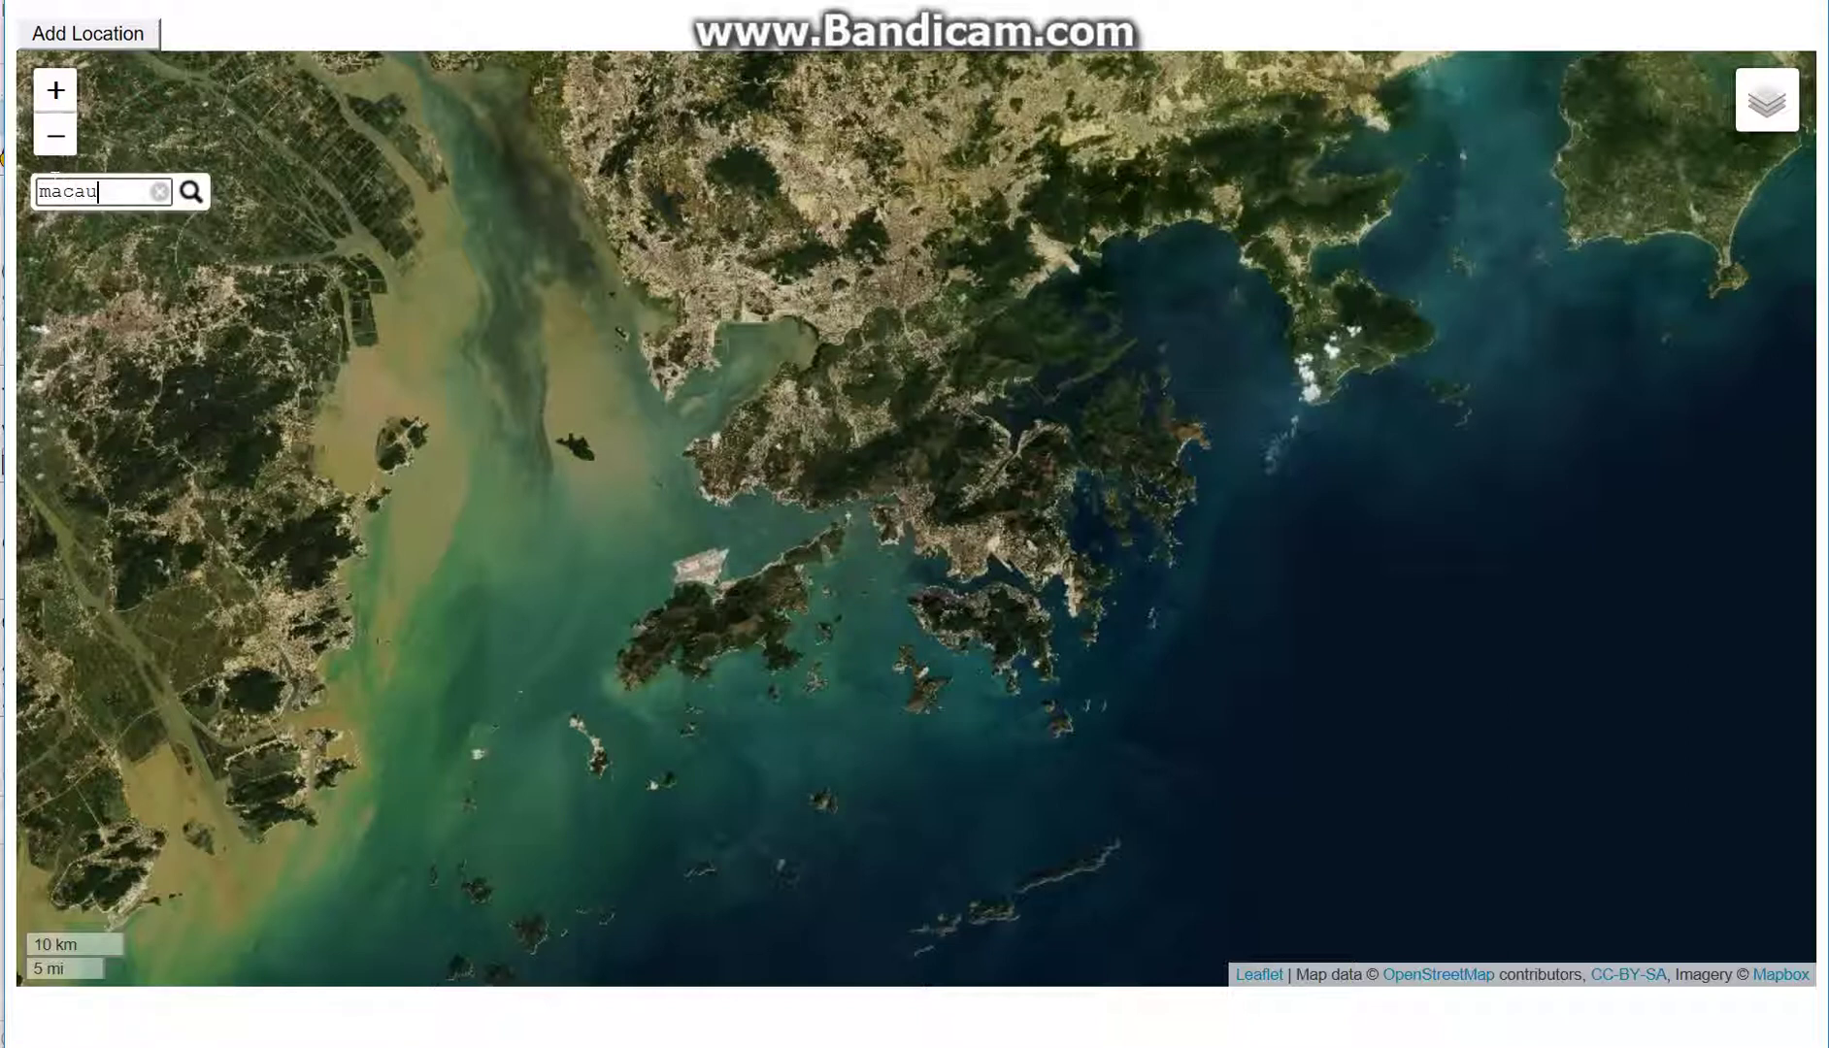
pyautogui.click(136, 249)
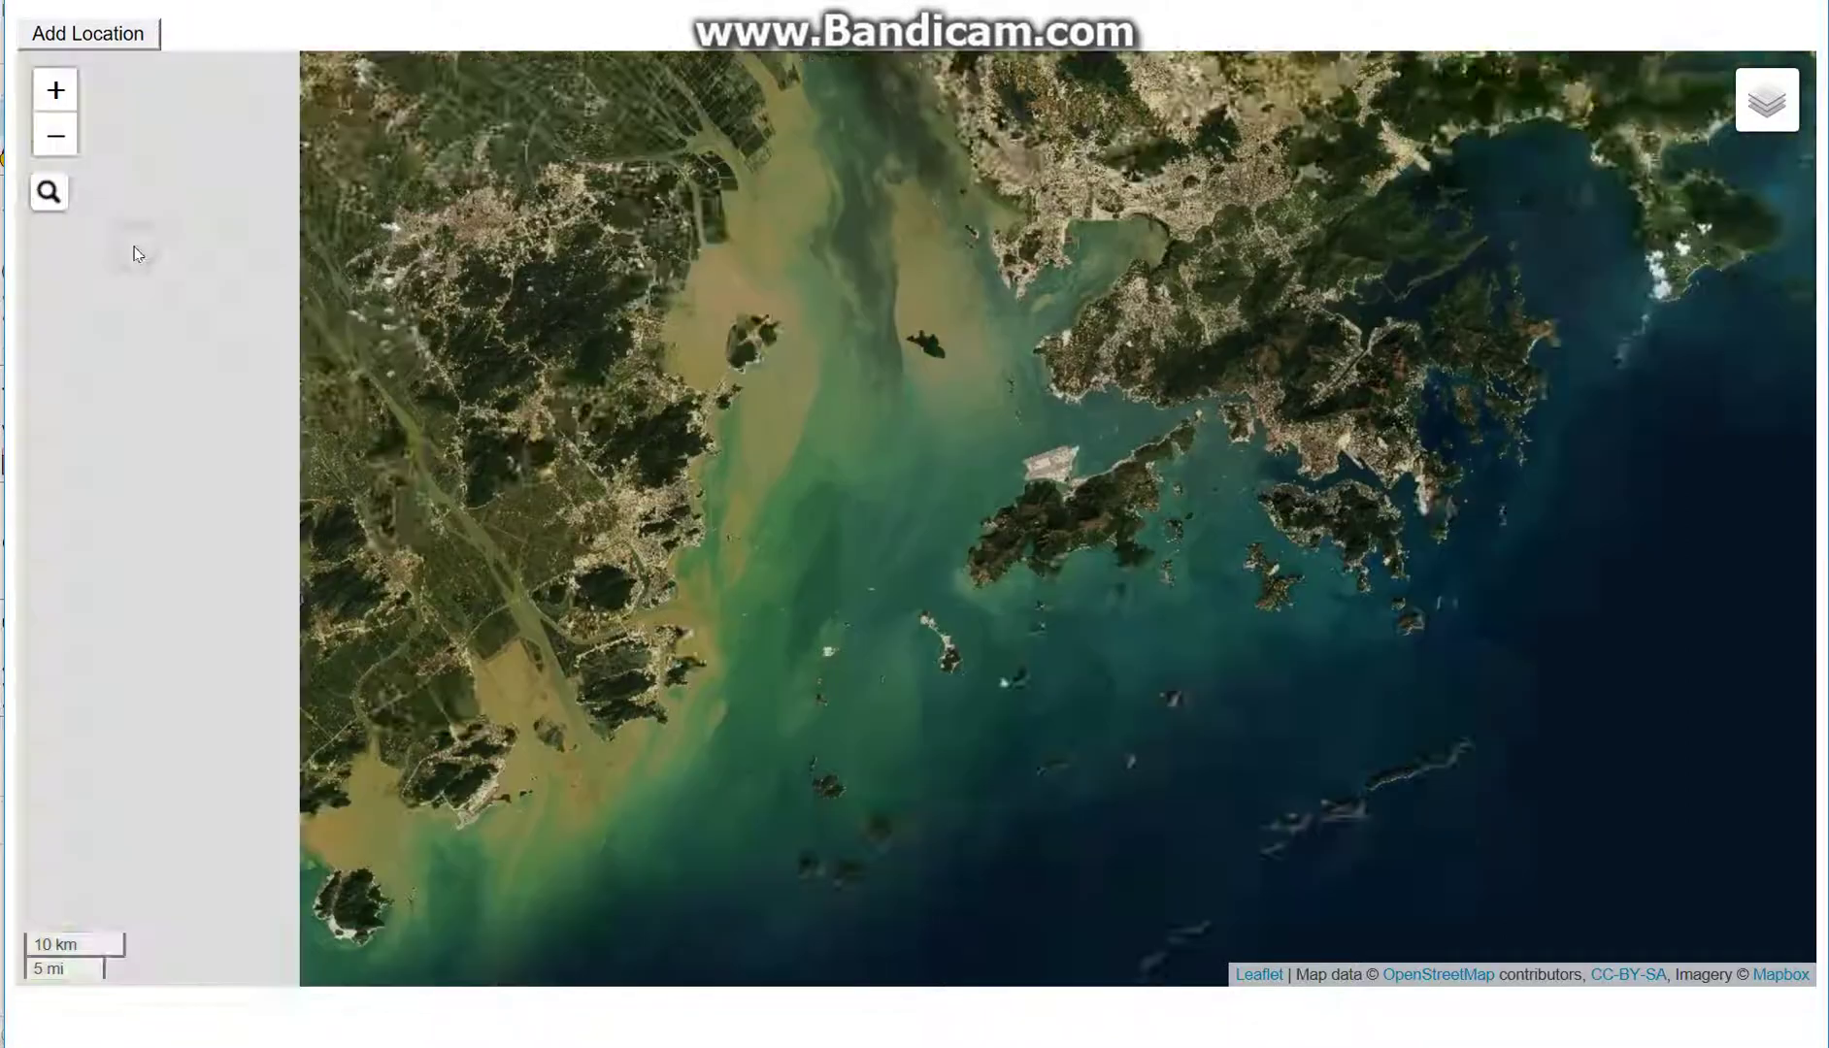
pyautogui.click(53, 191)
pyautogui.write('hong kong')
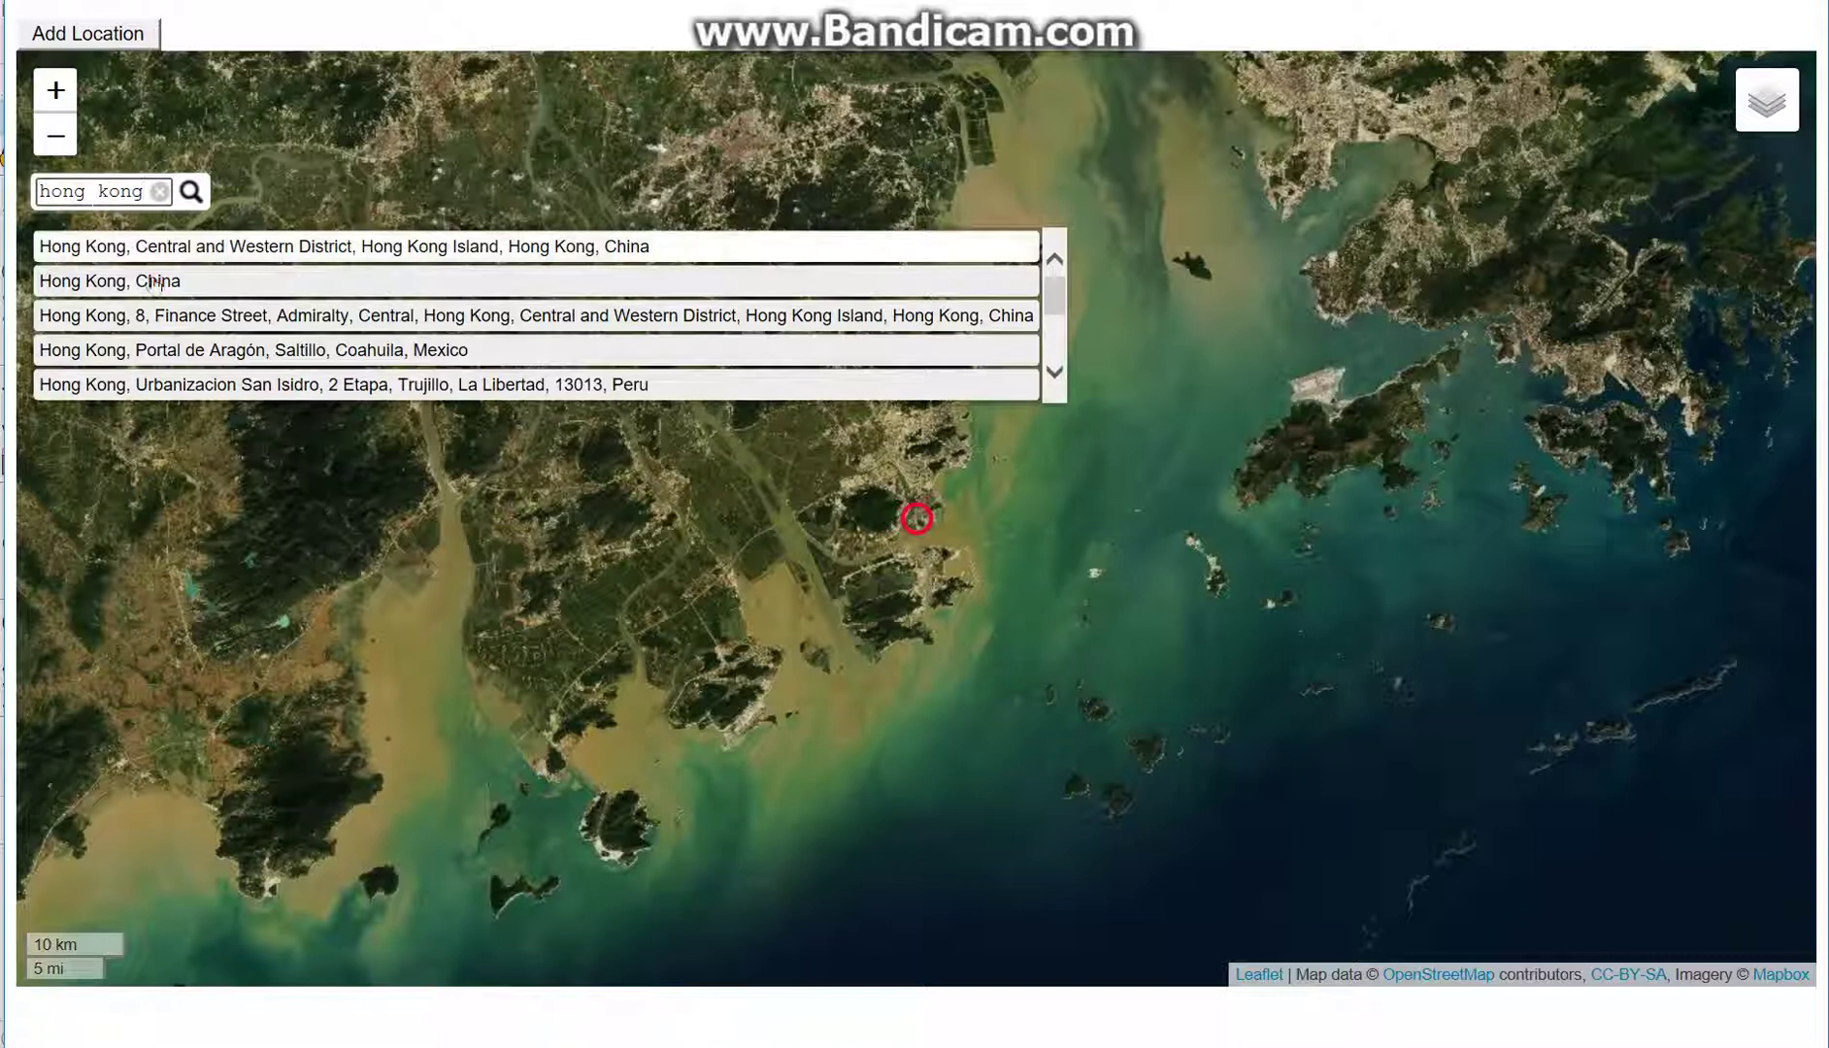
pyautogui.click(153, 282)
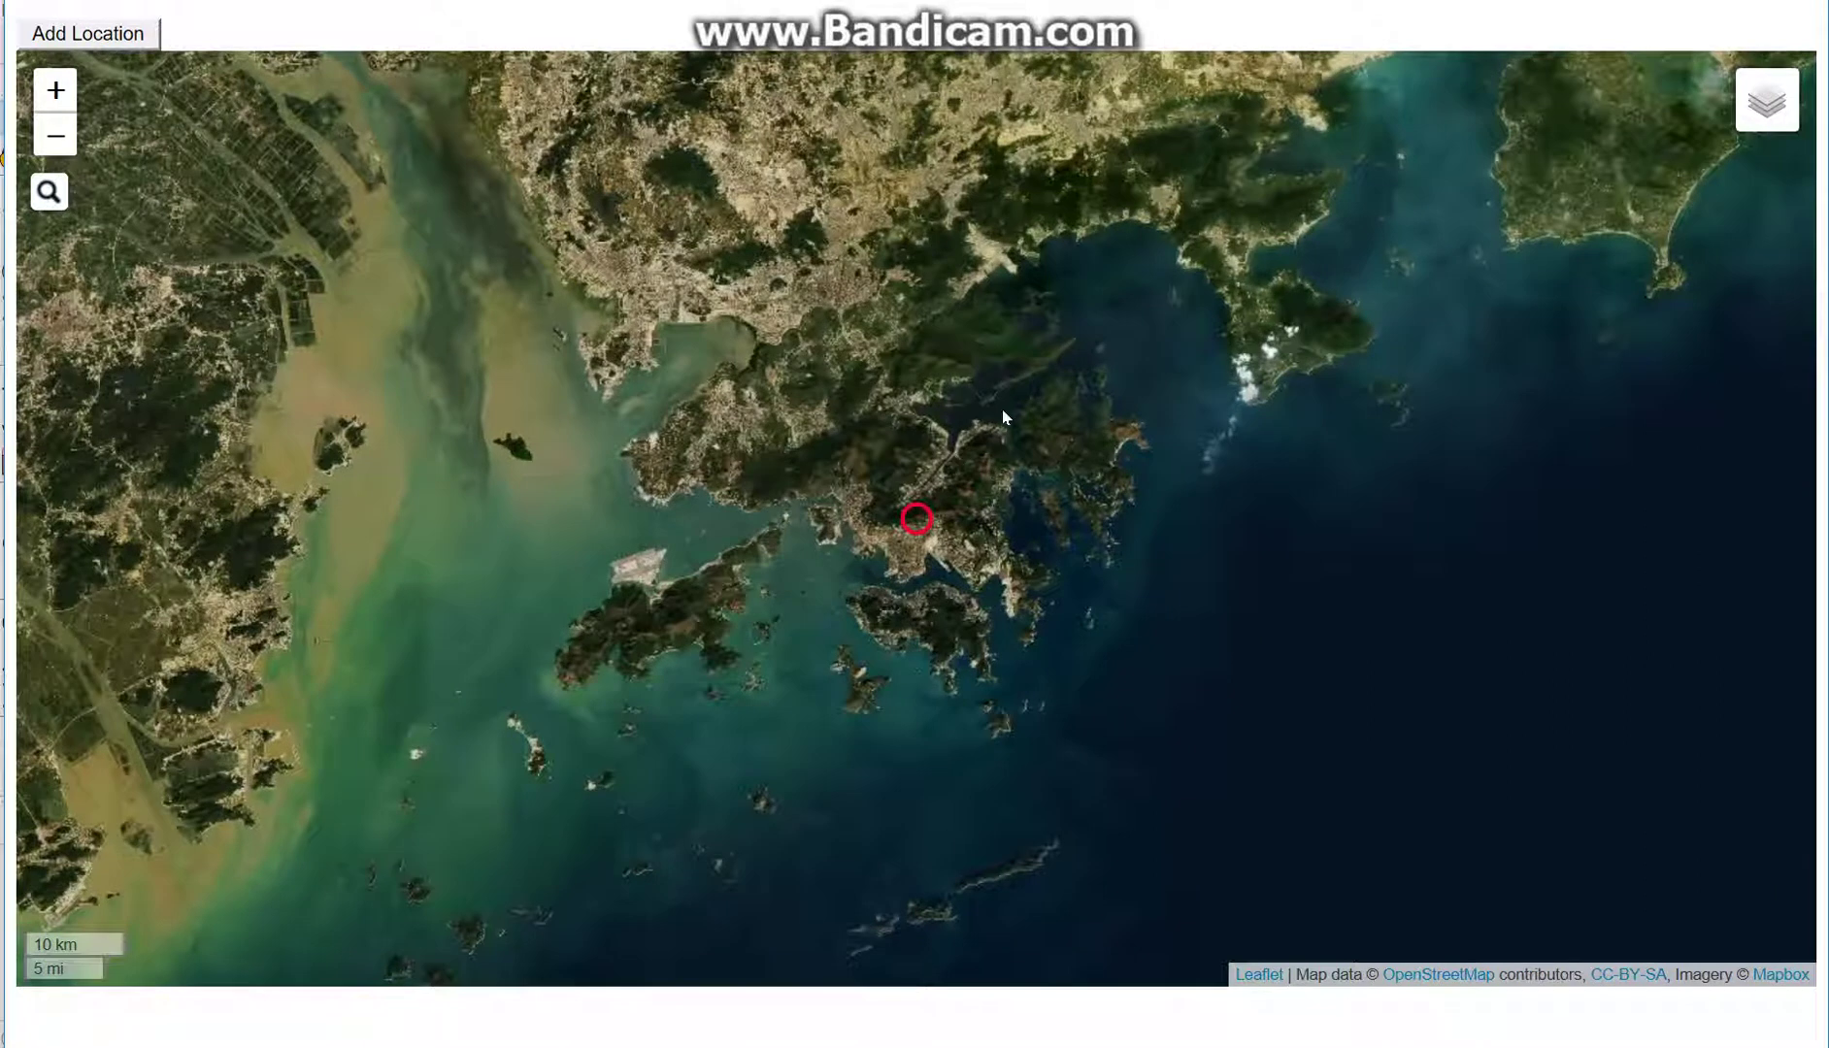
# Zoom in and pan the satellite map to centre the Hong Kong harbour
pyautogui.scroll(1, 1021, 372)
pyautogui.scroll(1, 1021, 372)
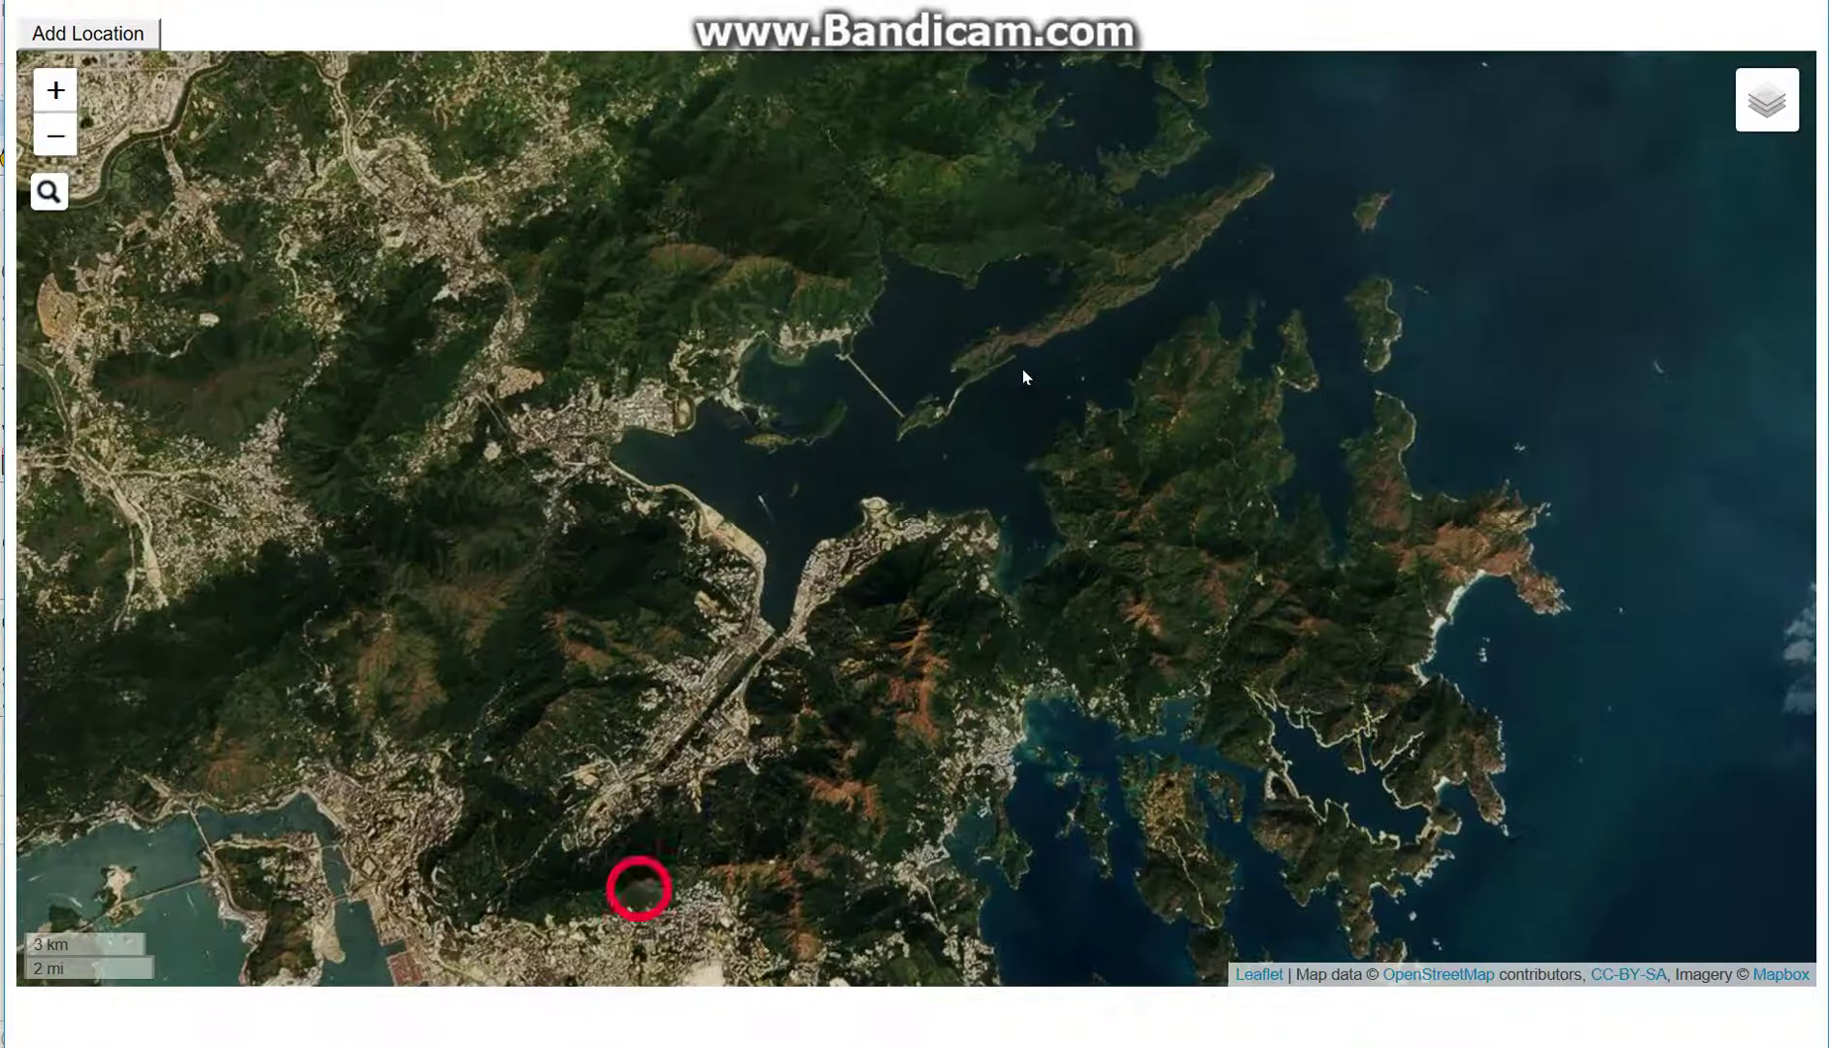
pyautogui.scroll(1, 1042, 247)
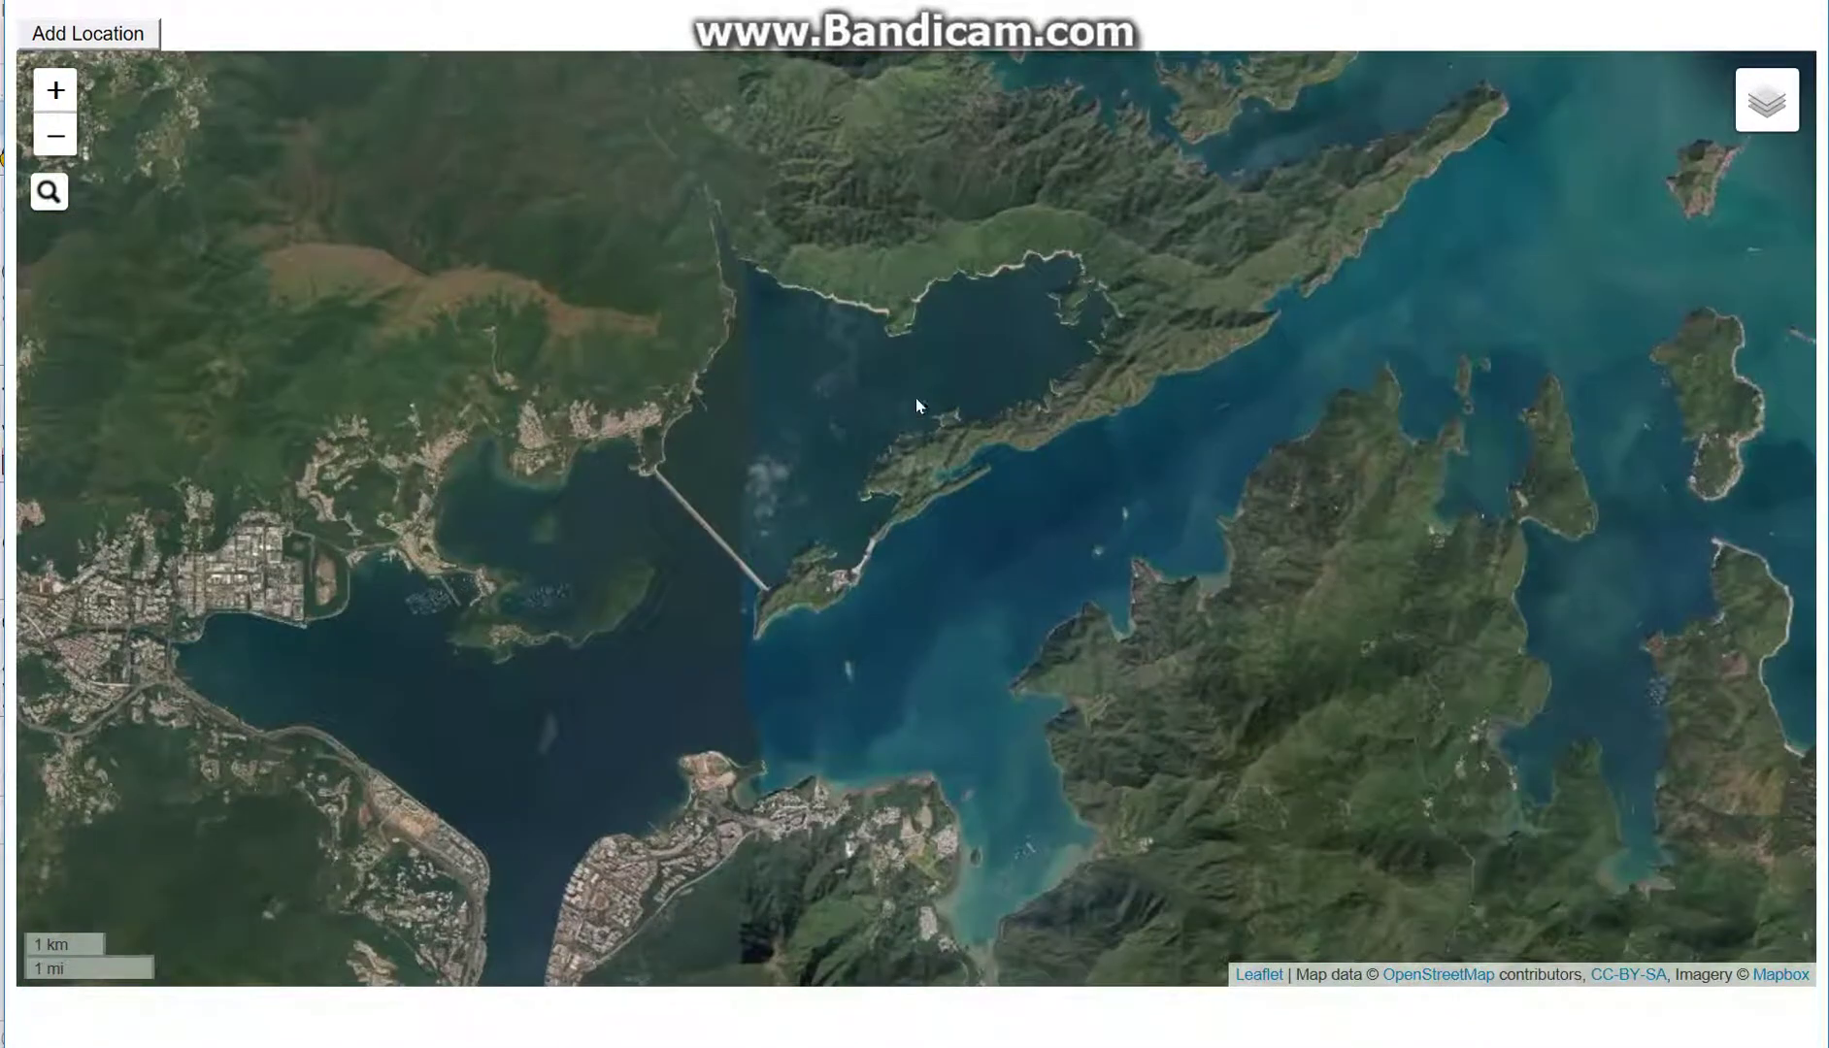
pyautogui.moveTo(900, 422); pyautogui.dragTo(1003, 322)
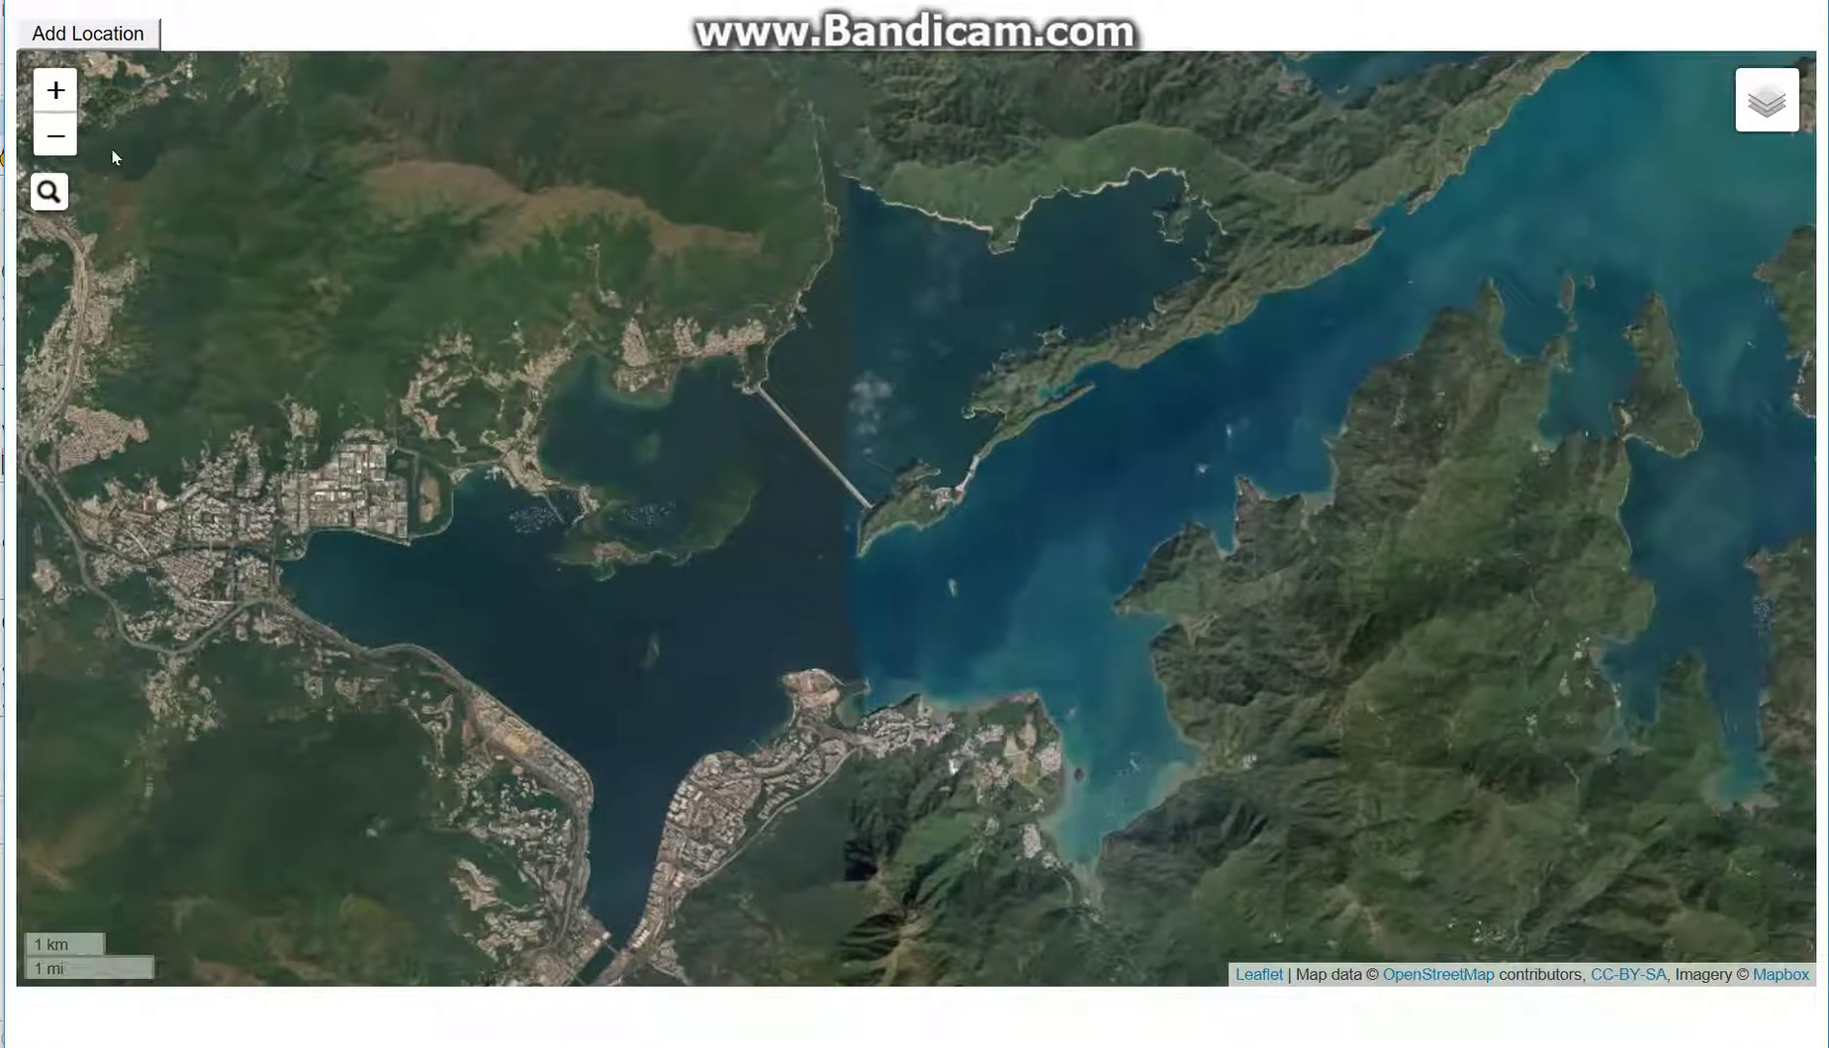
# Save the map view as map2.jpg and confirm adding the location to the model
pyautogui.click(108, 37)
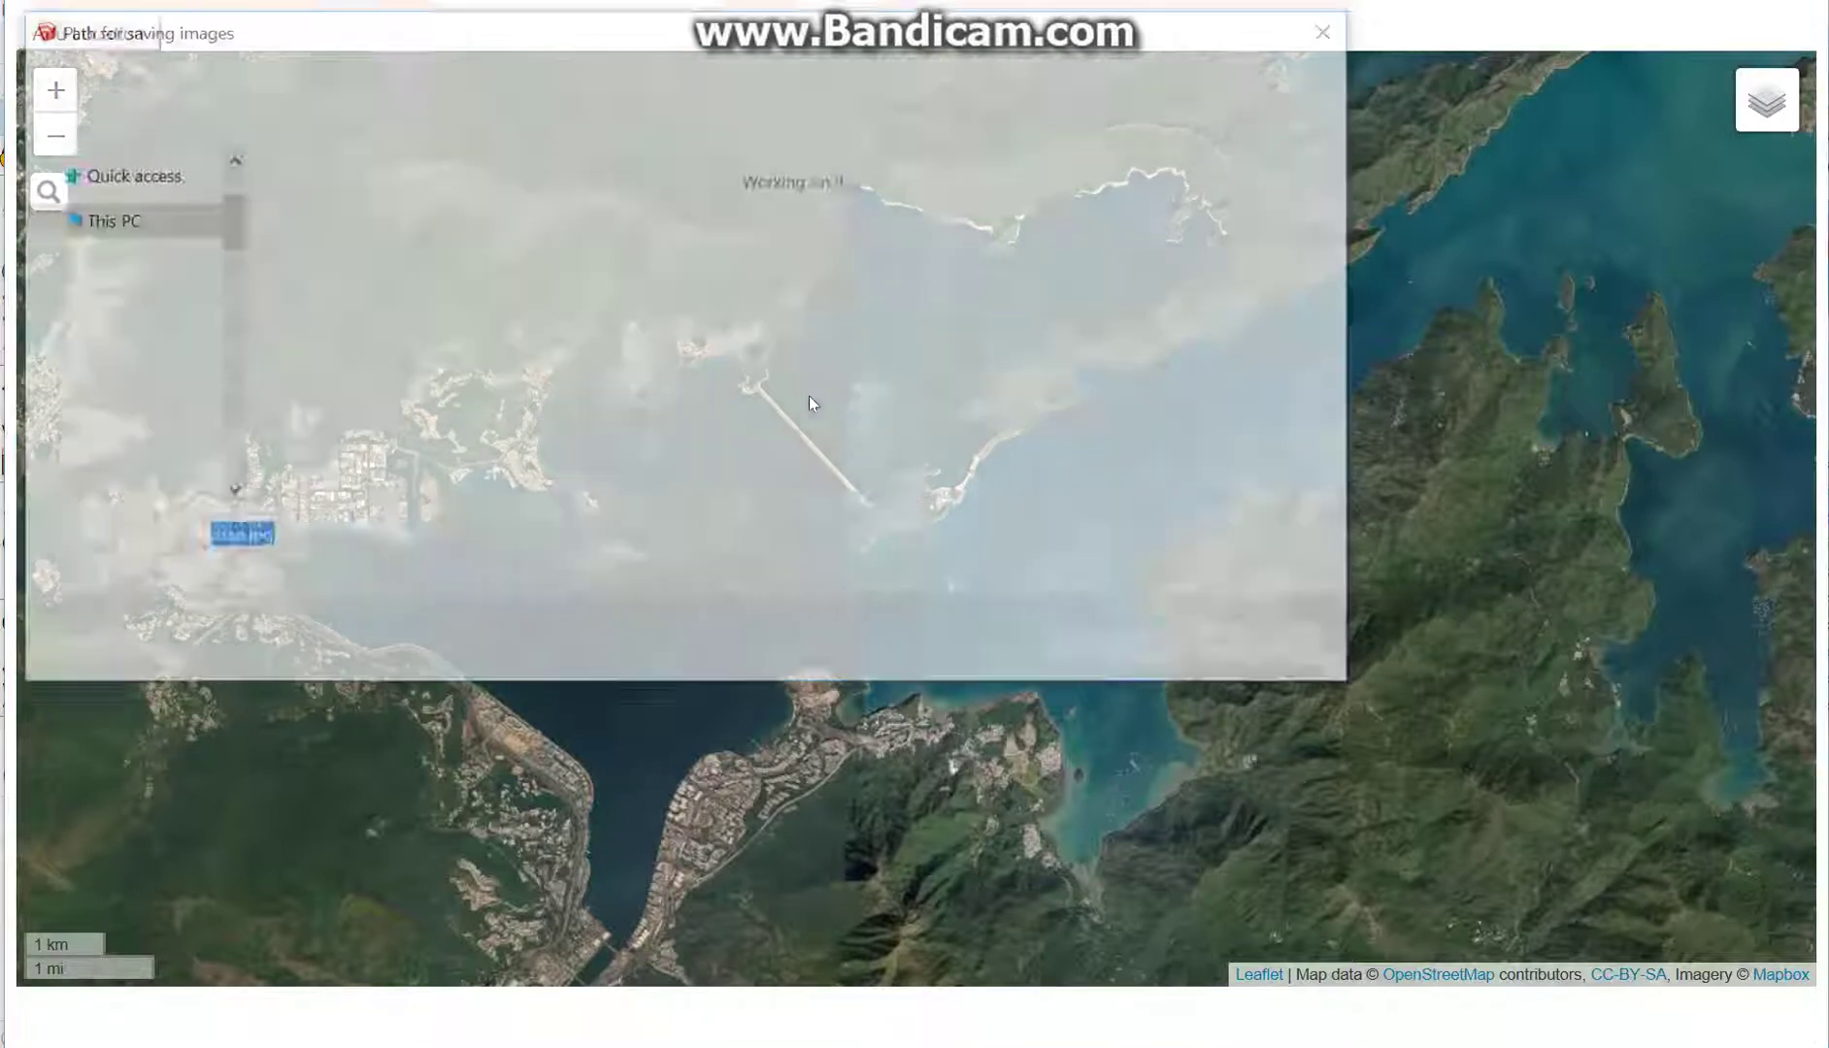
pyautogui.click(772, 529)
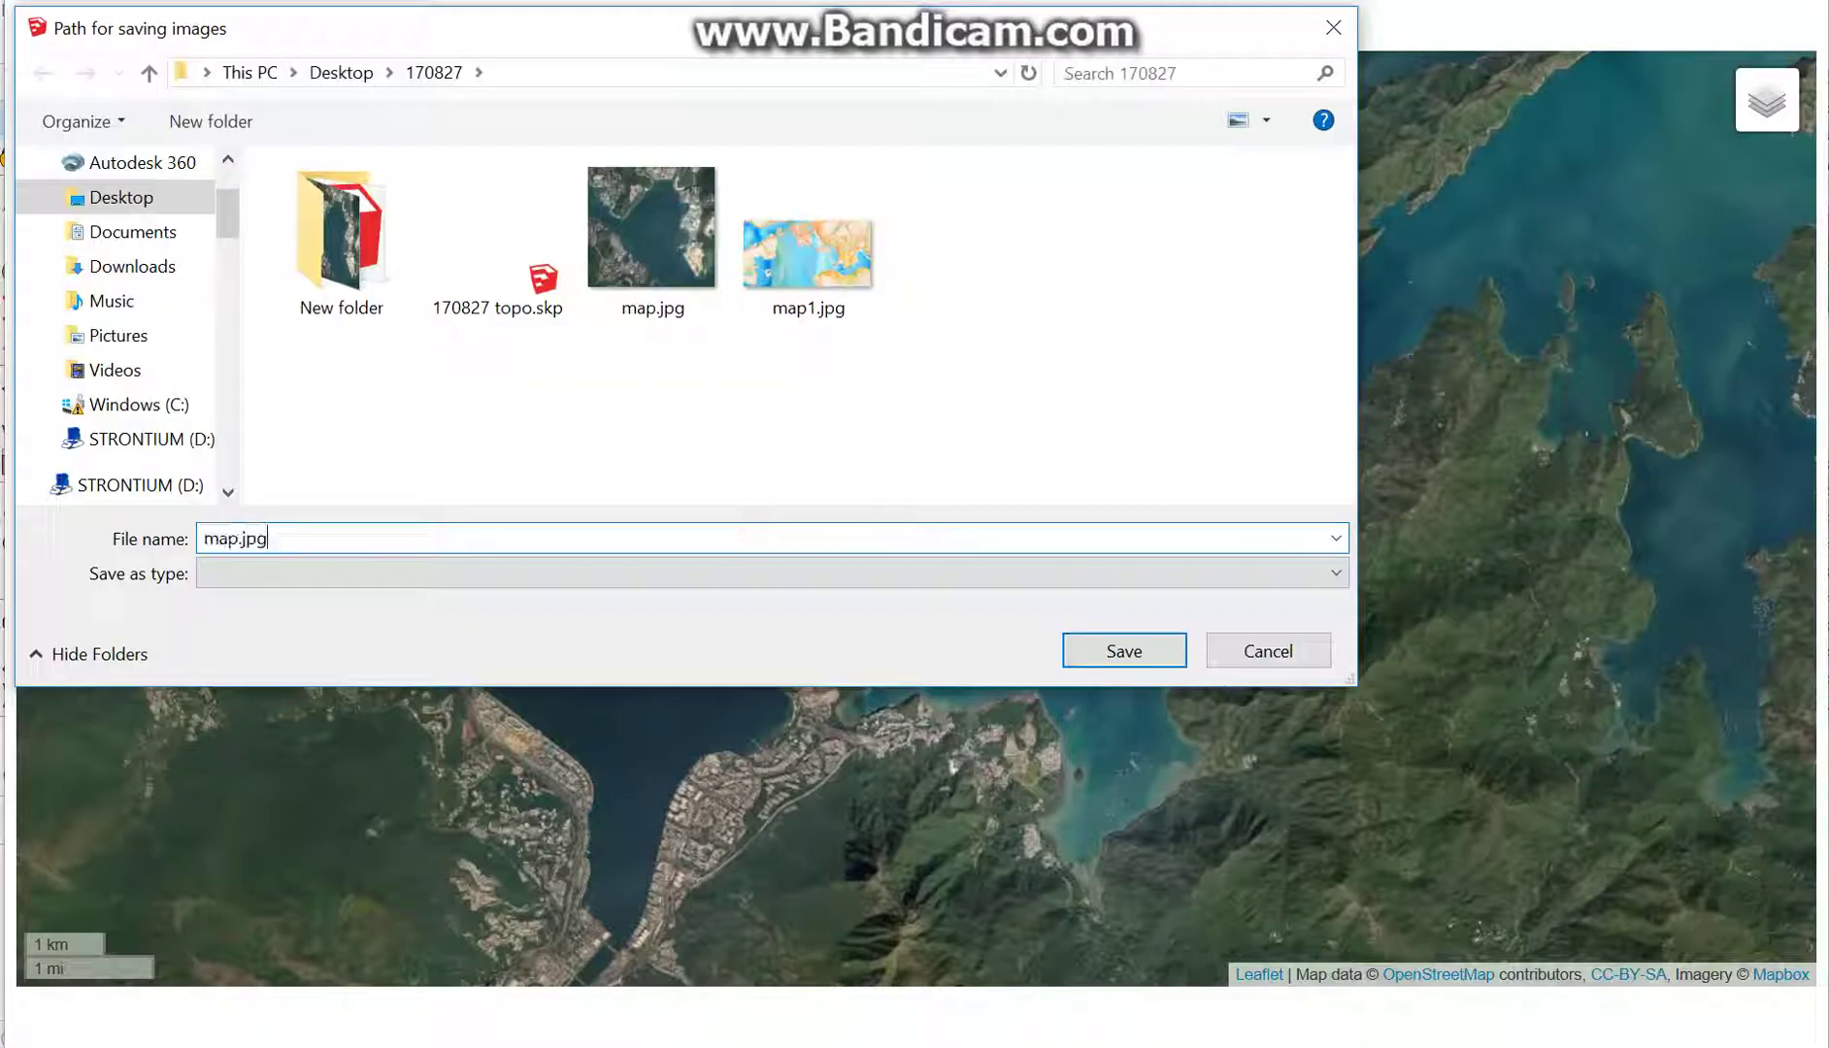
pyautogui.click(240, 537)
pyautogui.write('2')
pyautogui.press('Return')
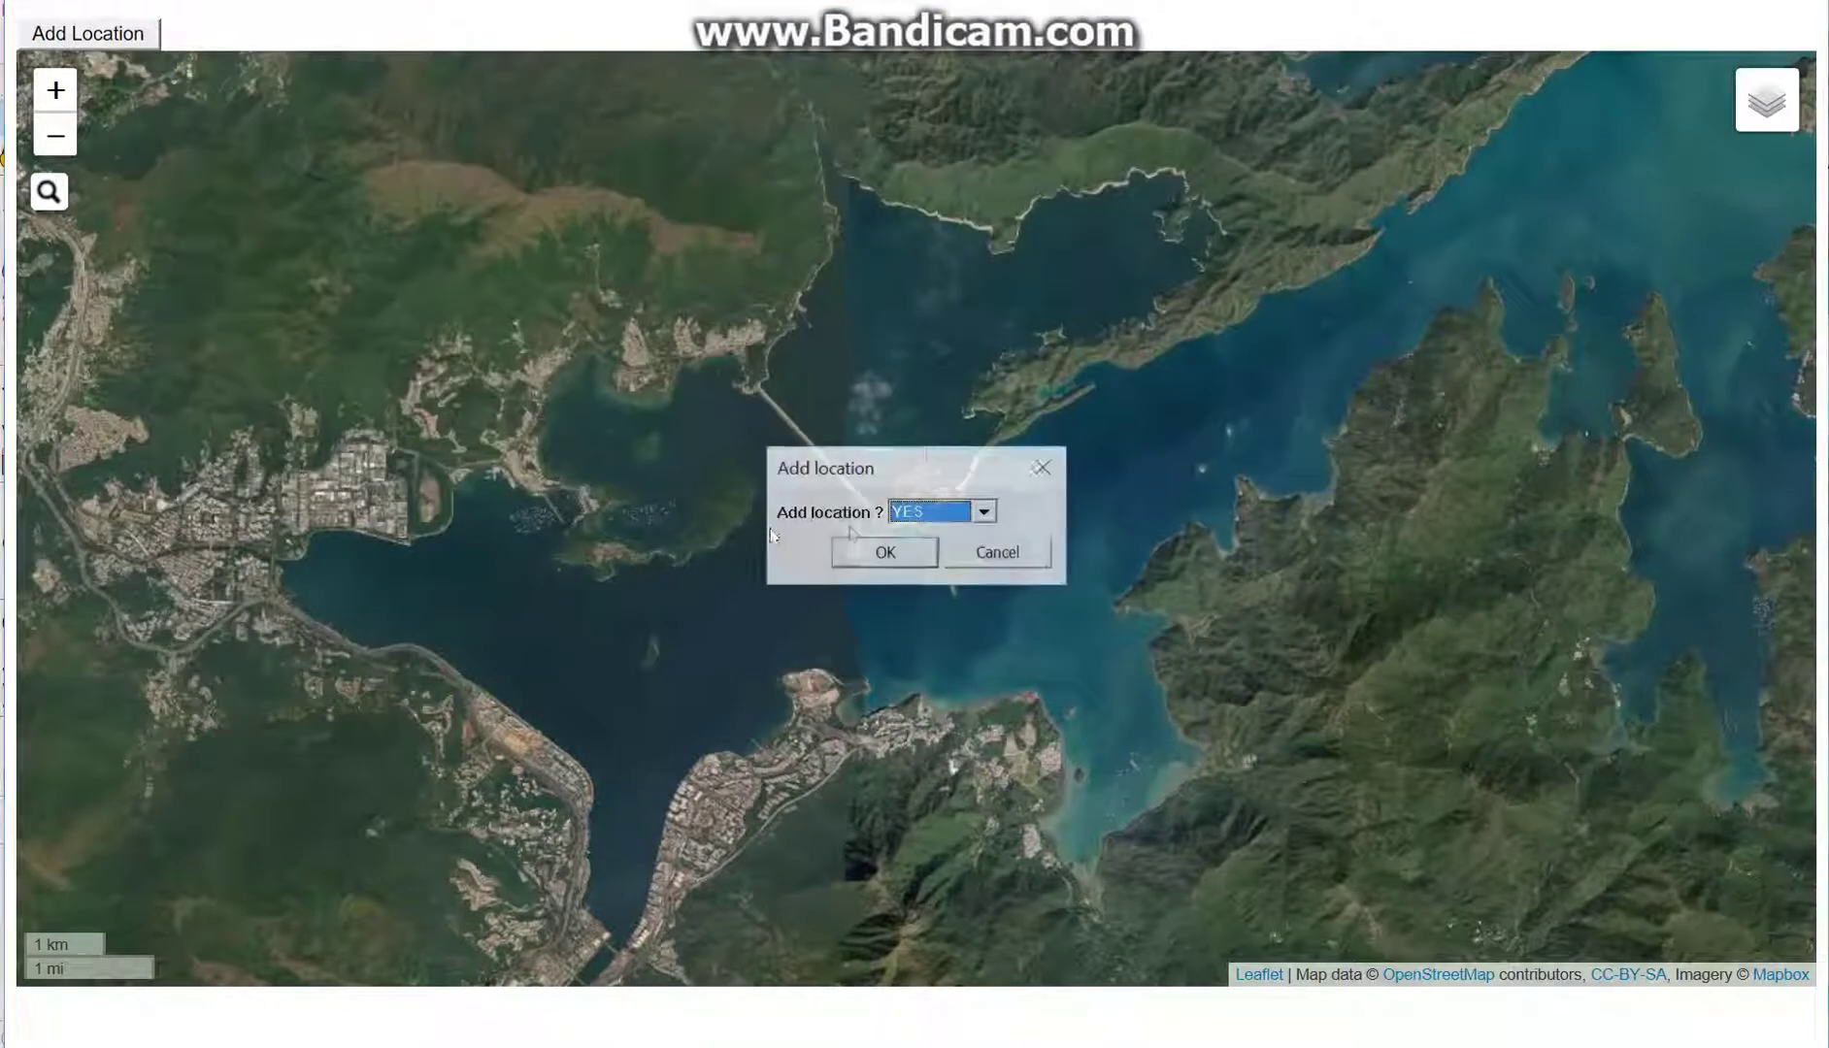
pyautogui.click(884, 551)
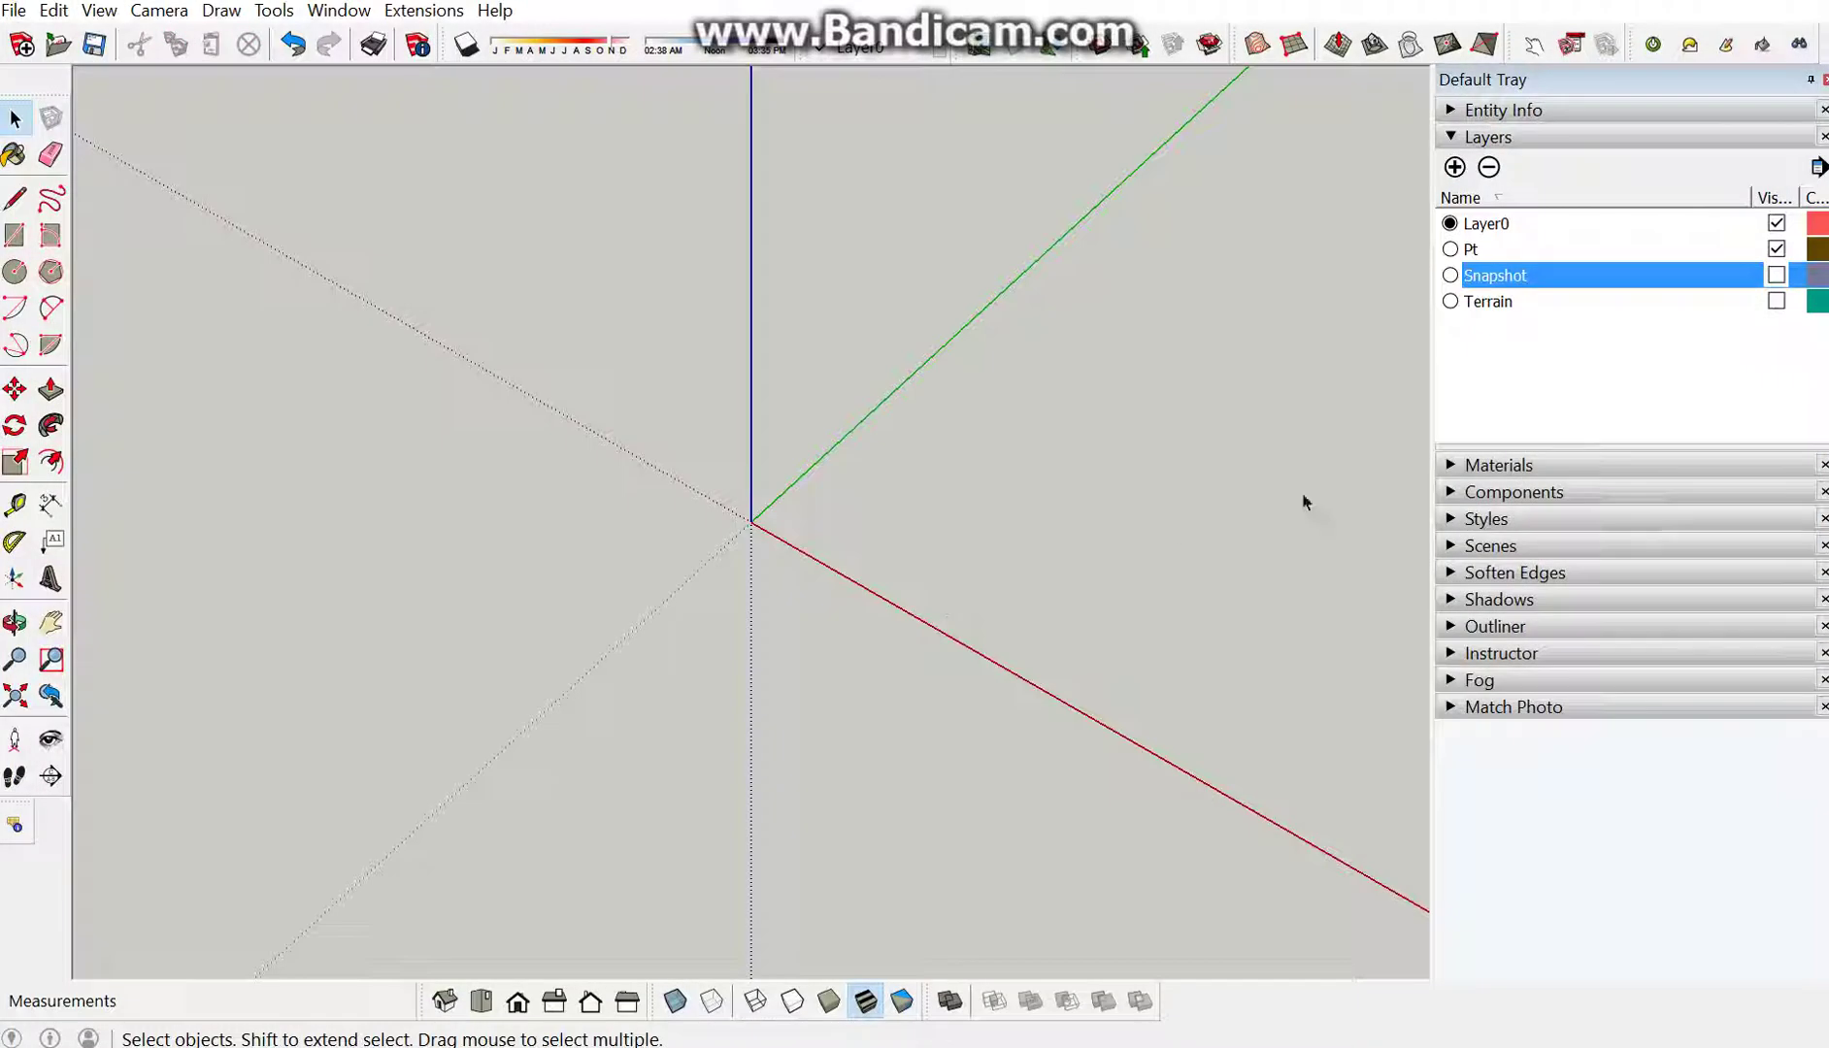
# Make the Snapshot and Terrain layers visible in the Layers tray
pyautogui.click(1775, 275)
pyautogui.click(1775, 301)
pyautogui.scroll(3, 1160, 330)
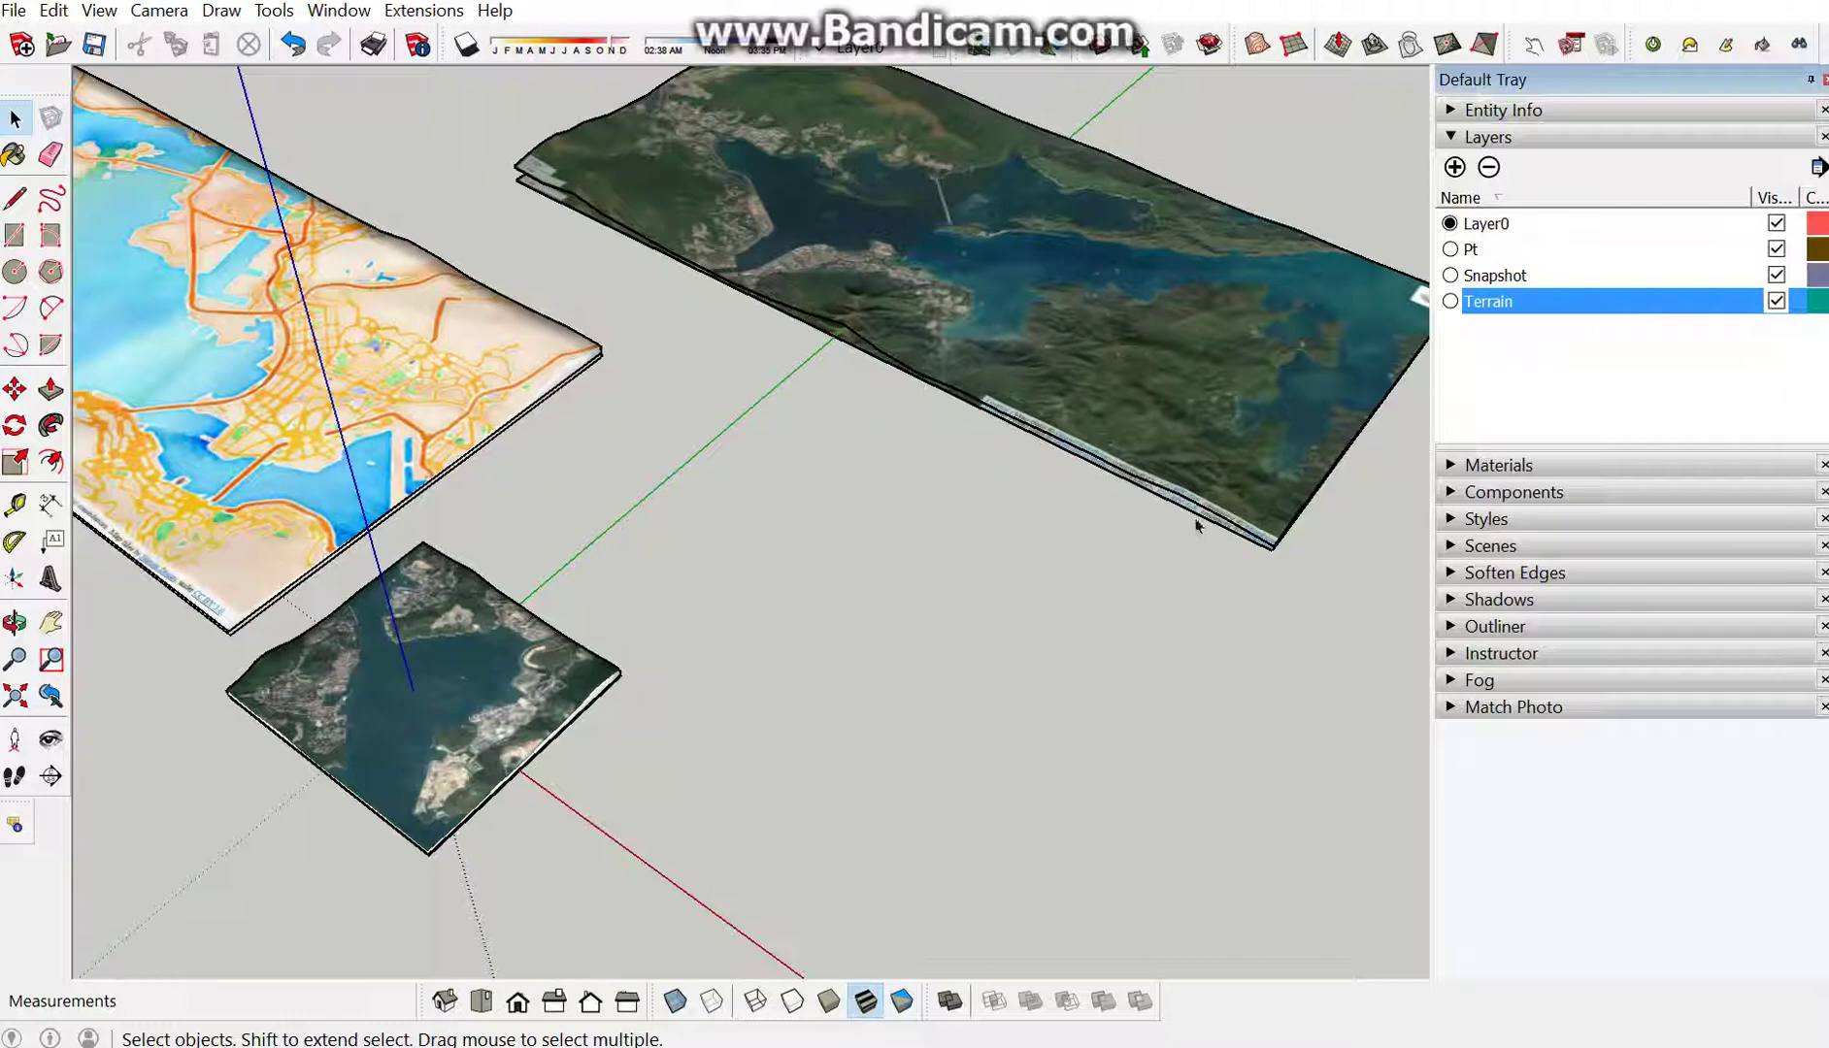
pyautogui.scroll(-1, 1398, 485)
# Toggle Terrain off and on, select the large satellite terrain, and hide Snapshot
pyautogui.click(1776, 301)
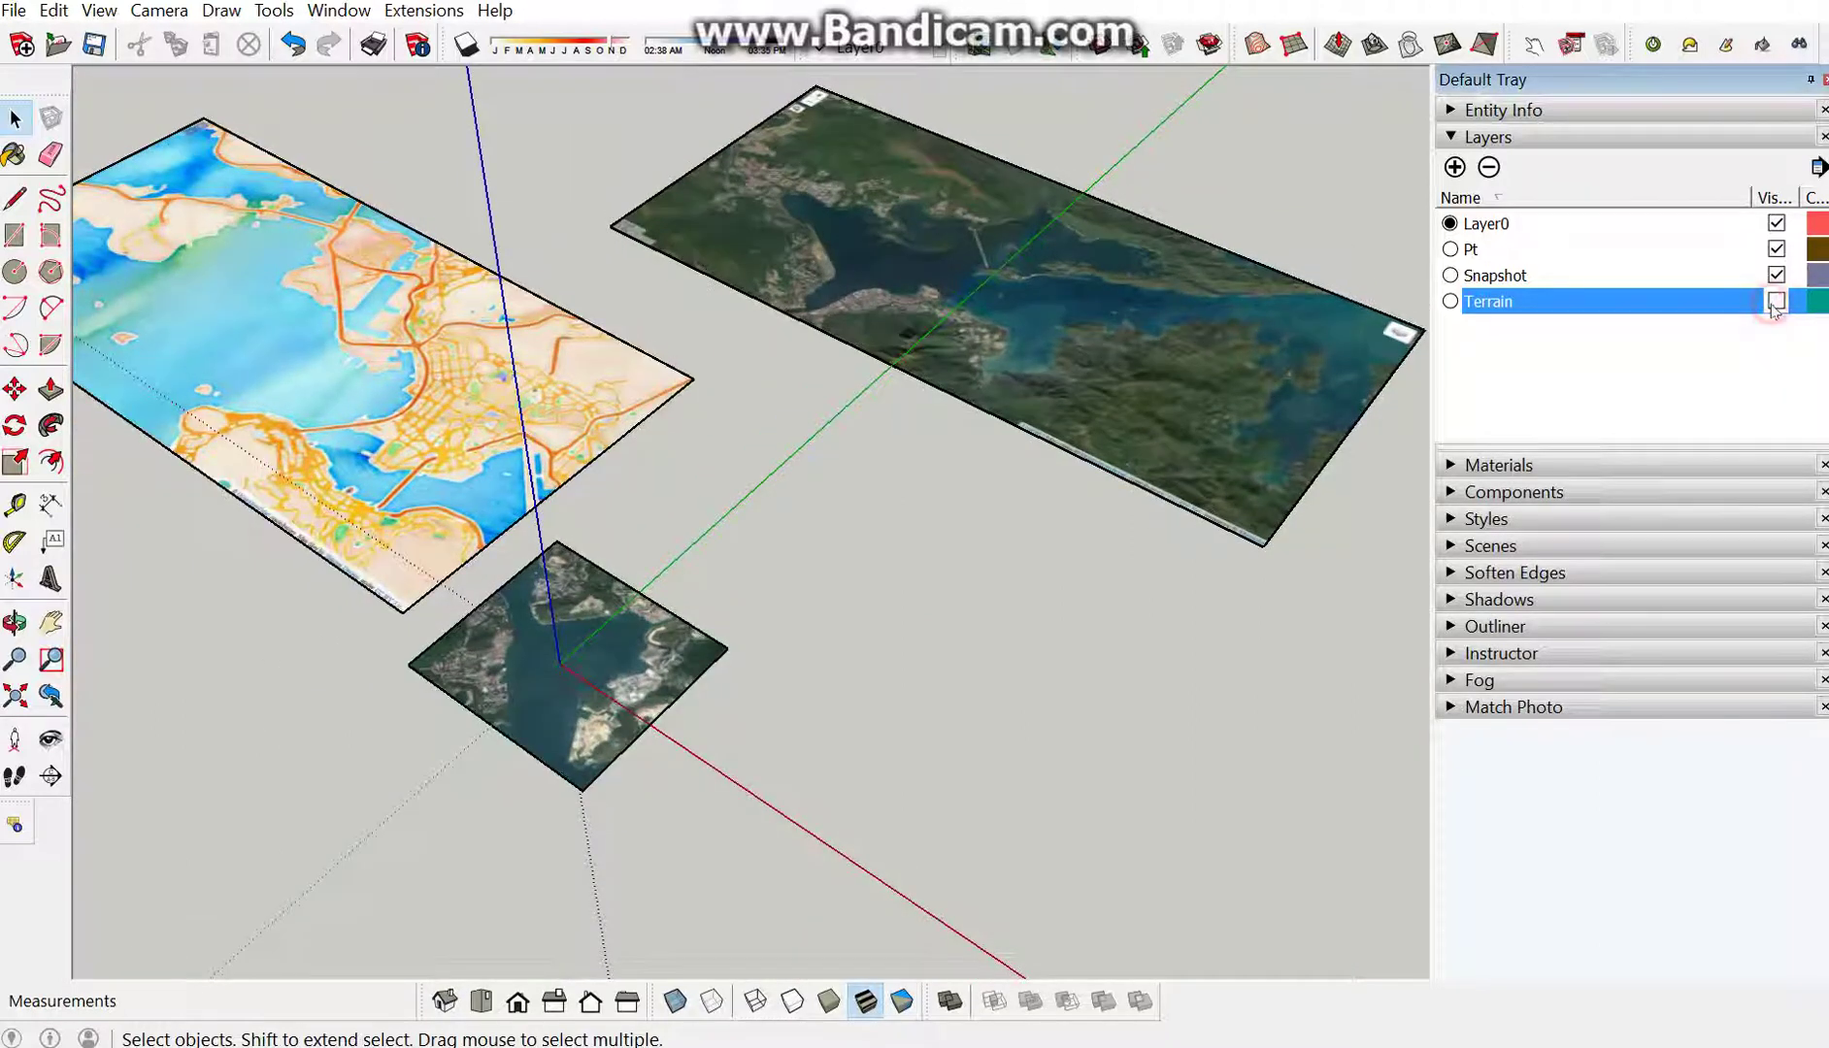
pyautogui.click(1776, 302)
pyautogui.click(1776, 301)
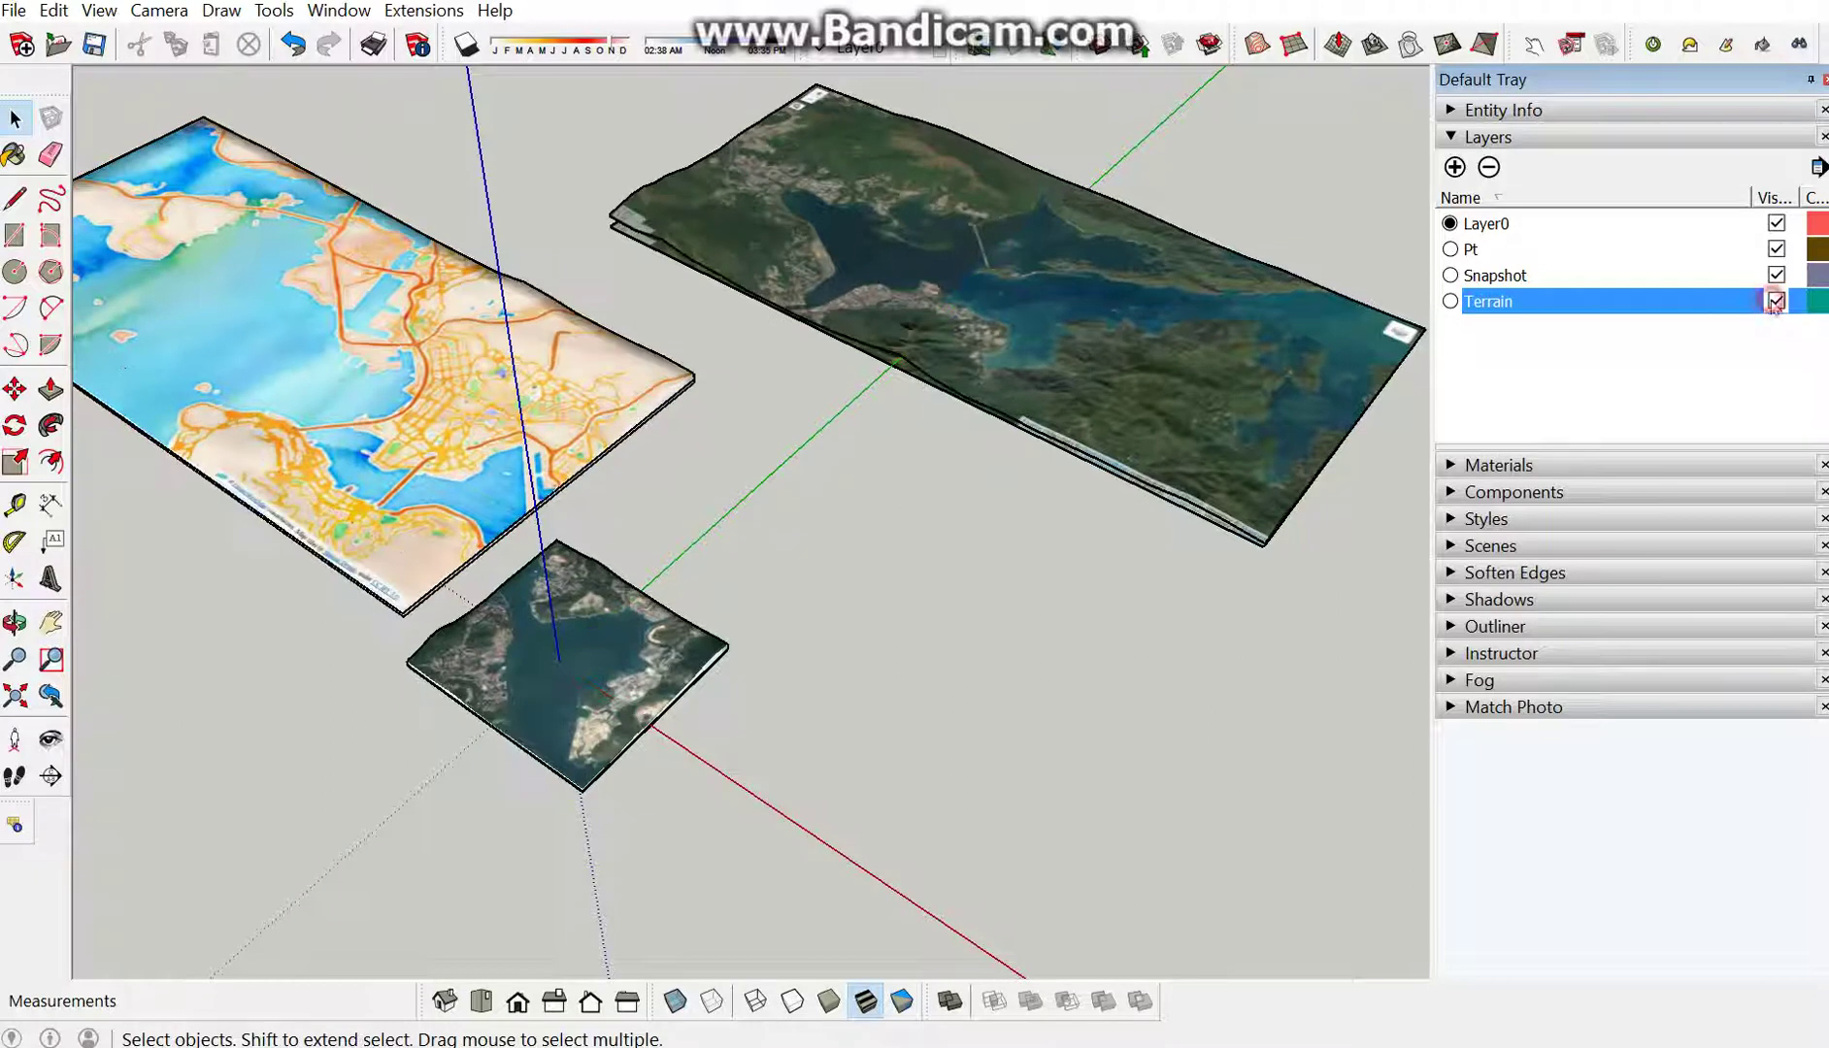
pyautogui.click(1095, 304)
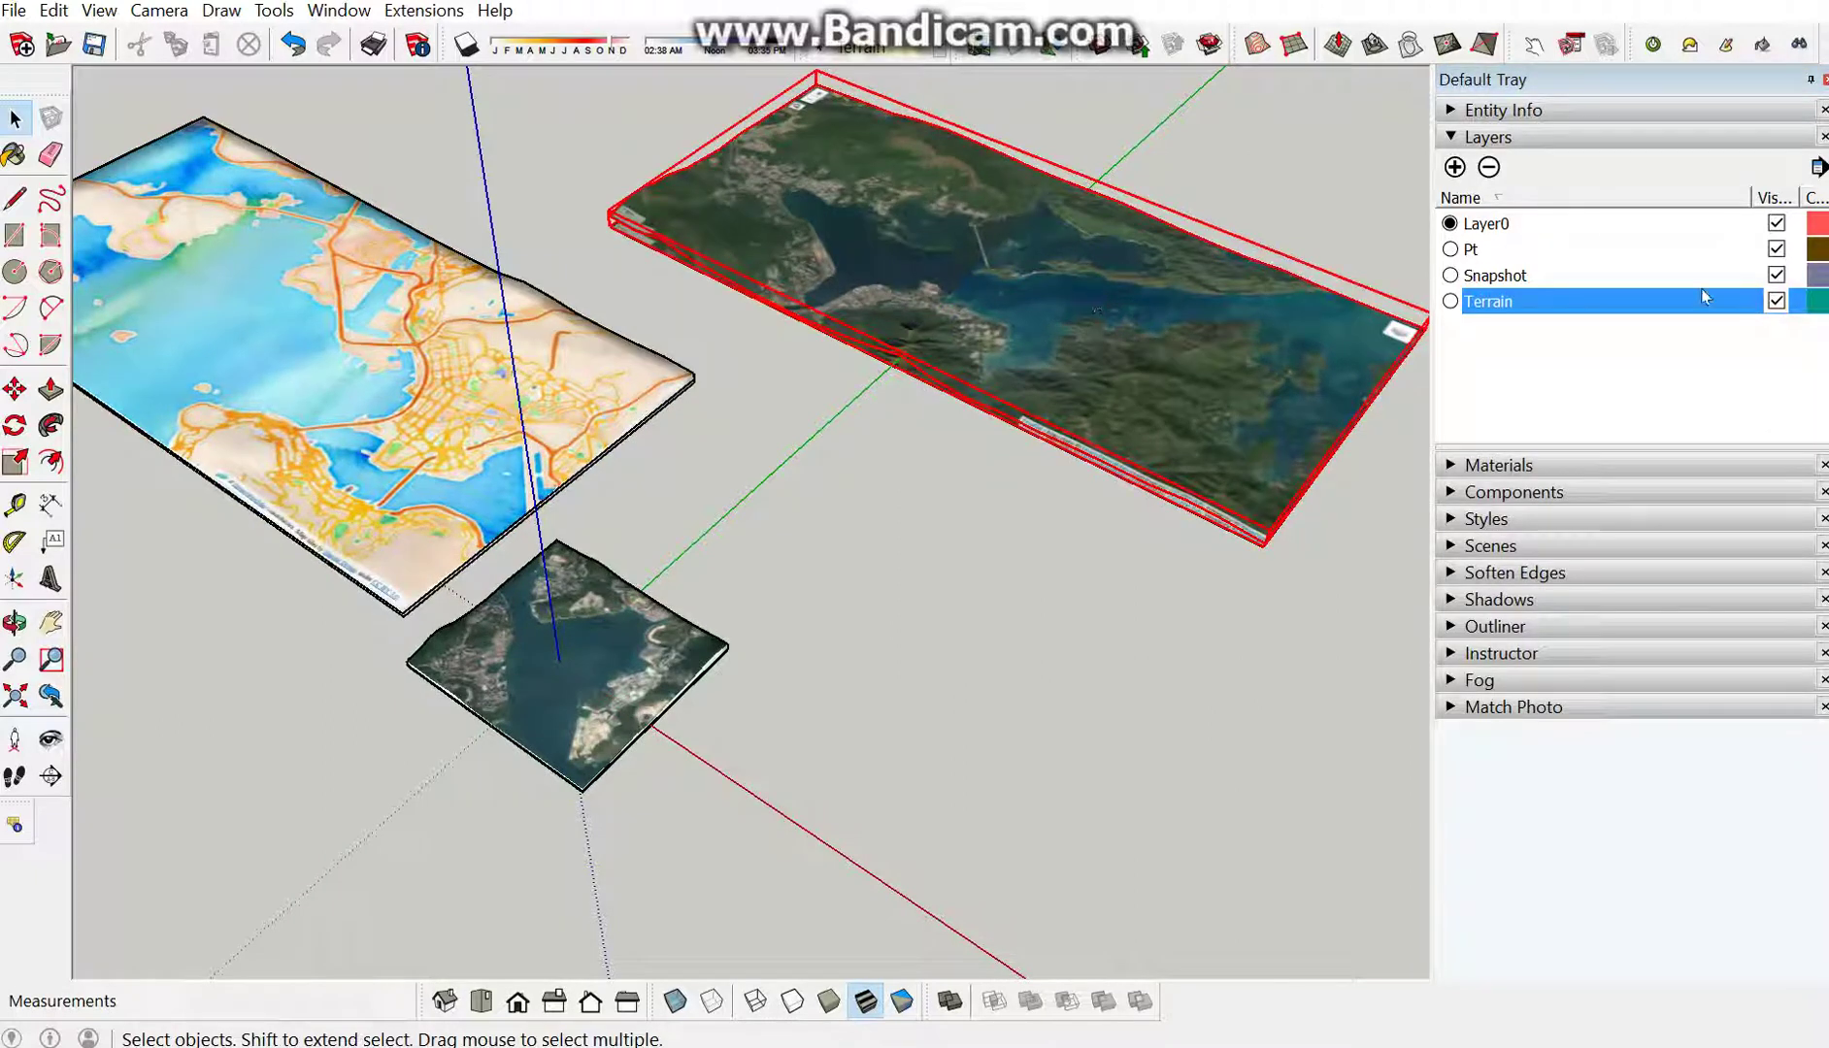
pyautogui.click(1776, 275)
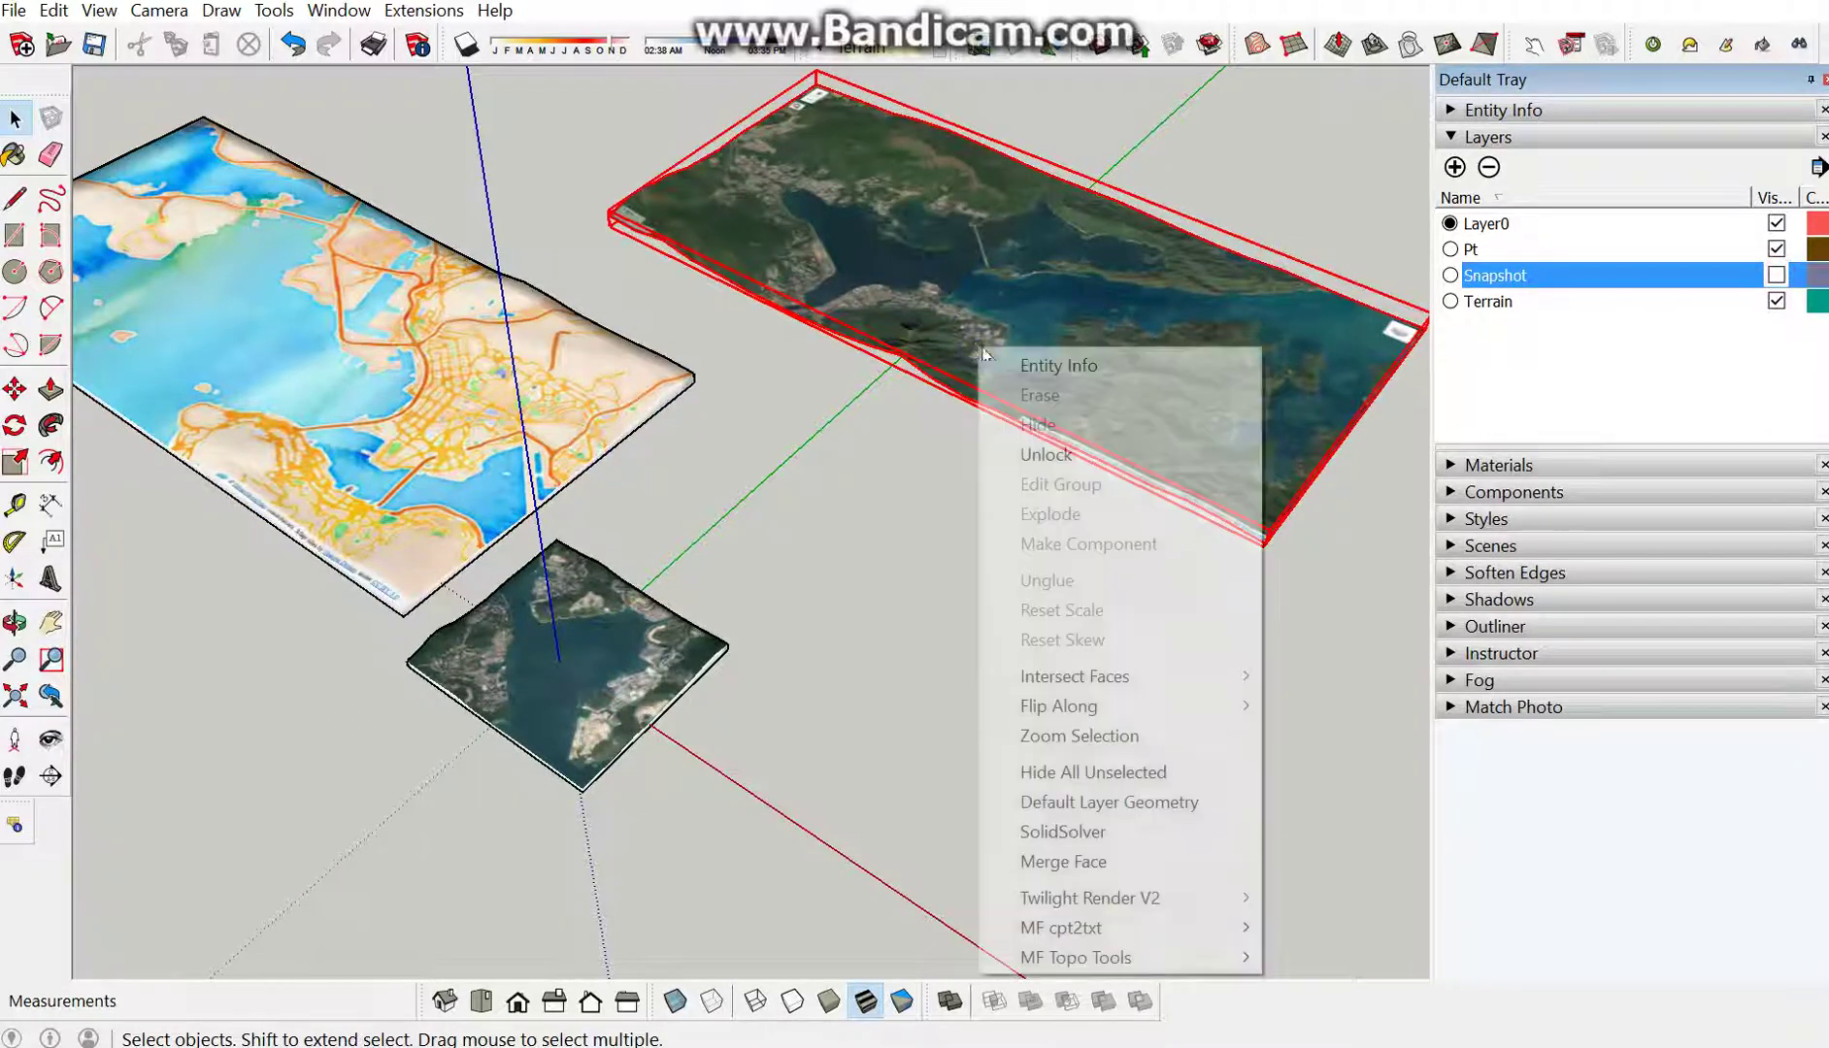
# Unlock the large satellite terrain and add an MF Topo Tools terrain skirt to it
pyautogui.rightClick(981, 348)
pyautogui.click(1035, 455)
pyautogui.rightClick(1076, 338)
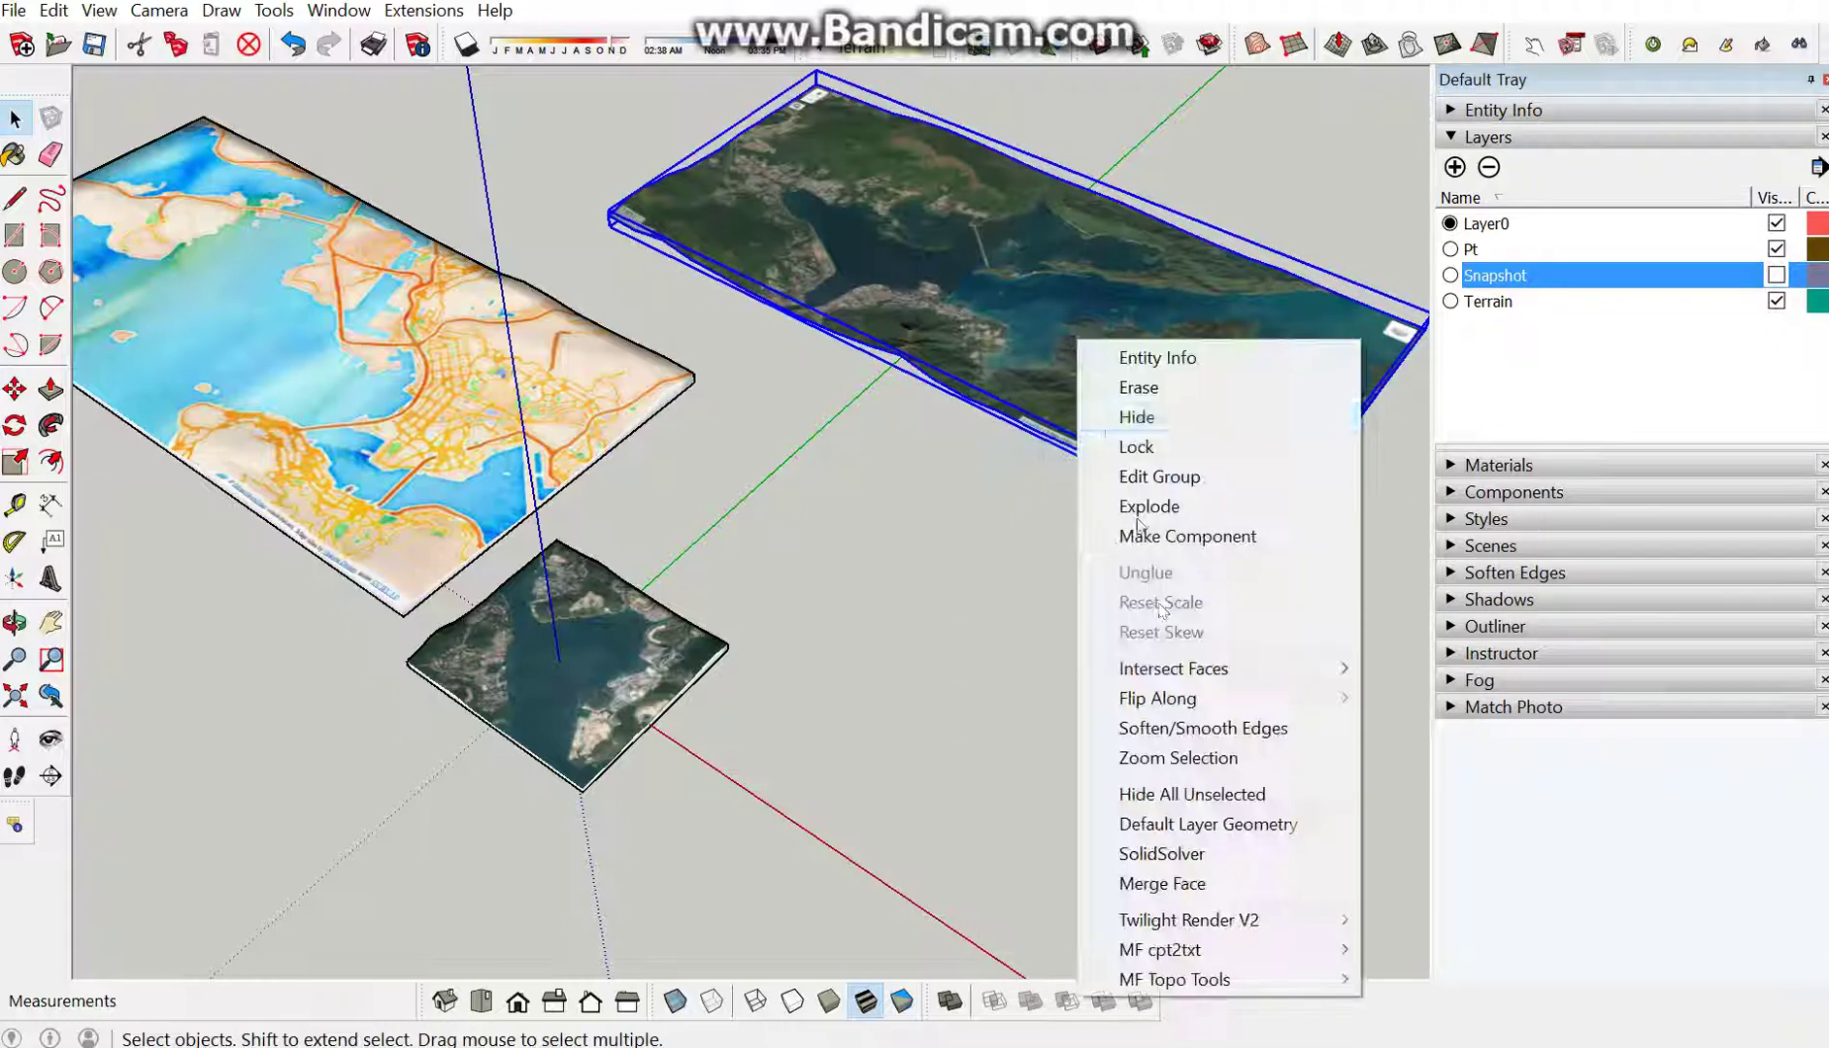
pyautogui.moveTo(1174, 980)
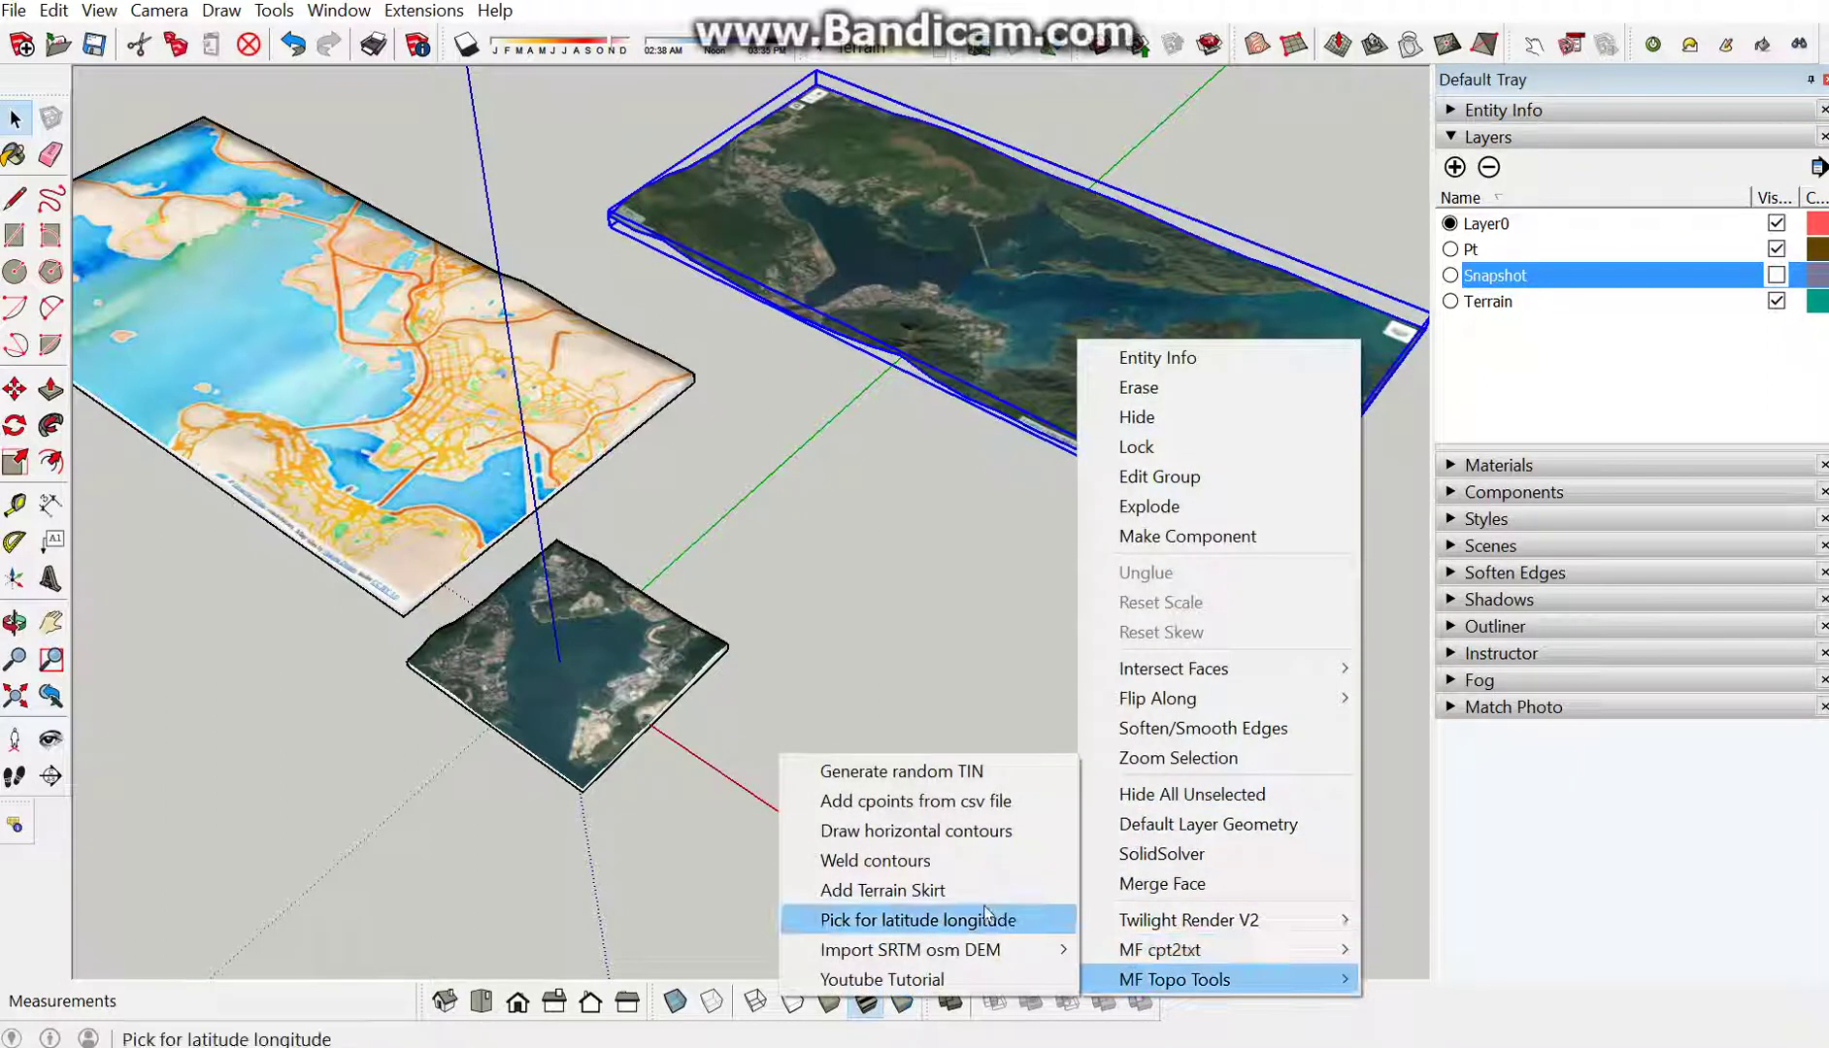
pyautogui.click(976, 890)
# Inspect the skirt edge, then show all three terrains in Top view with Zoom Extents
pyautogui.moveTo(1040, 534); pyautogui.dragTo(884, 462, button='middle')
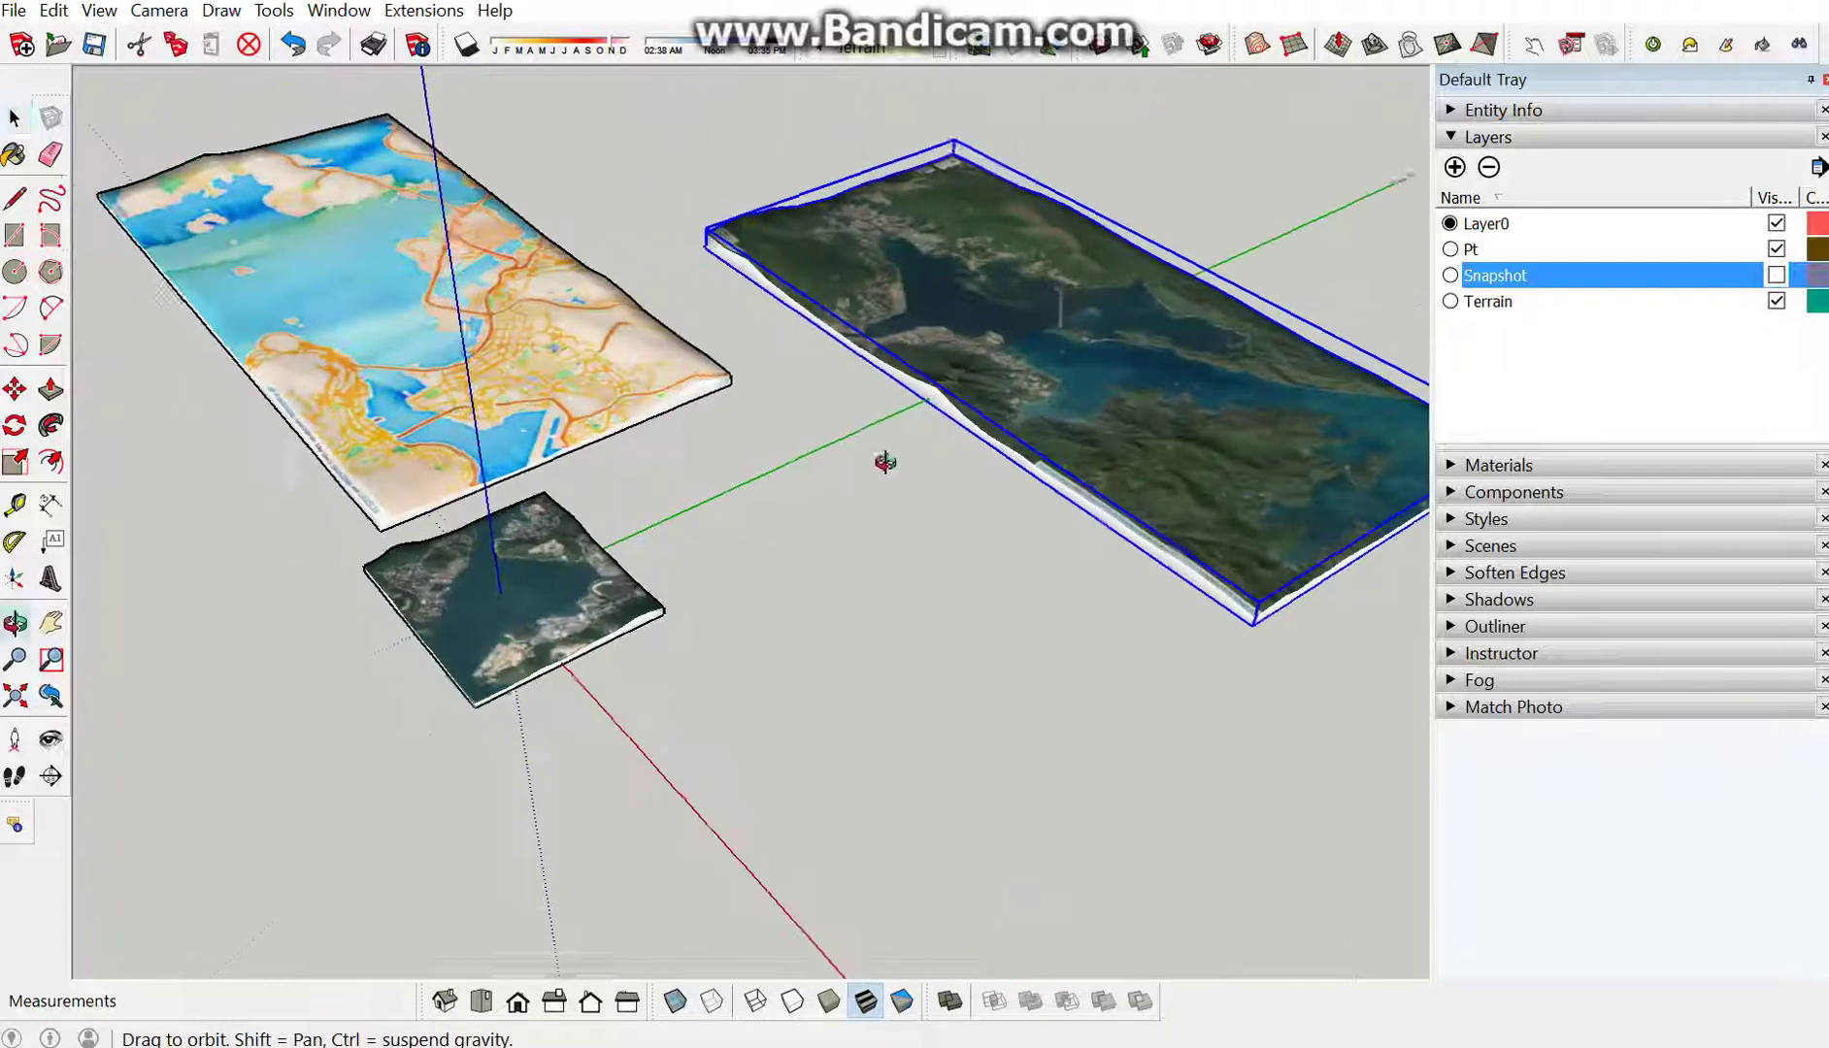
pyautogui.scroll(5, 1058, 524)
pyautogui.scroll(-3, 1058, 524)
pyautogui.moveTo(592, 543)
pyautogui.mouseDown(button='middle')
pyautogui.moveTo(879, 423)
pyautogui.moveTo(469, 475)
pyautogui.moveTo(1117, 510)
pyautogui.moveTo(641, 631)
pyautogui.mouseUp(button='middle')
pyautogui.scroll(-3, 878, 422)
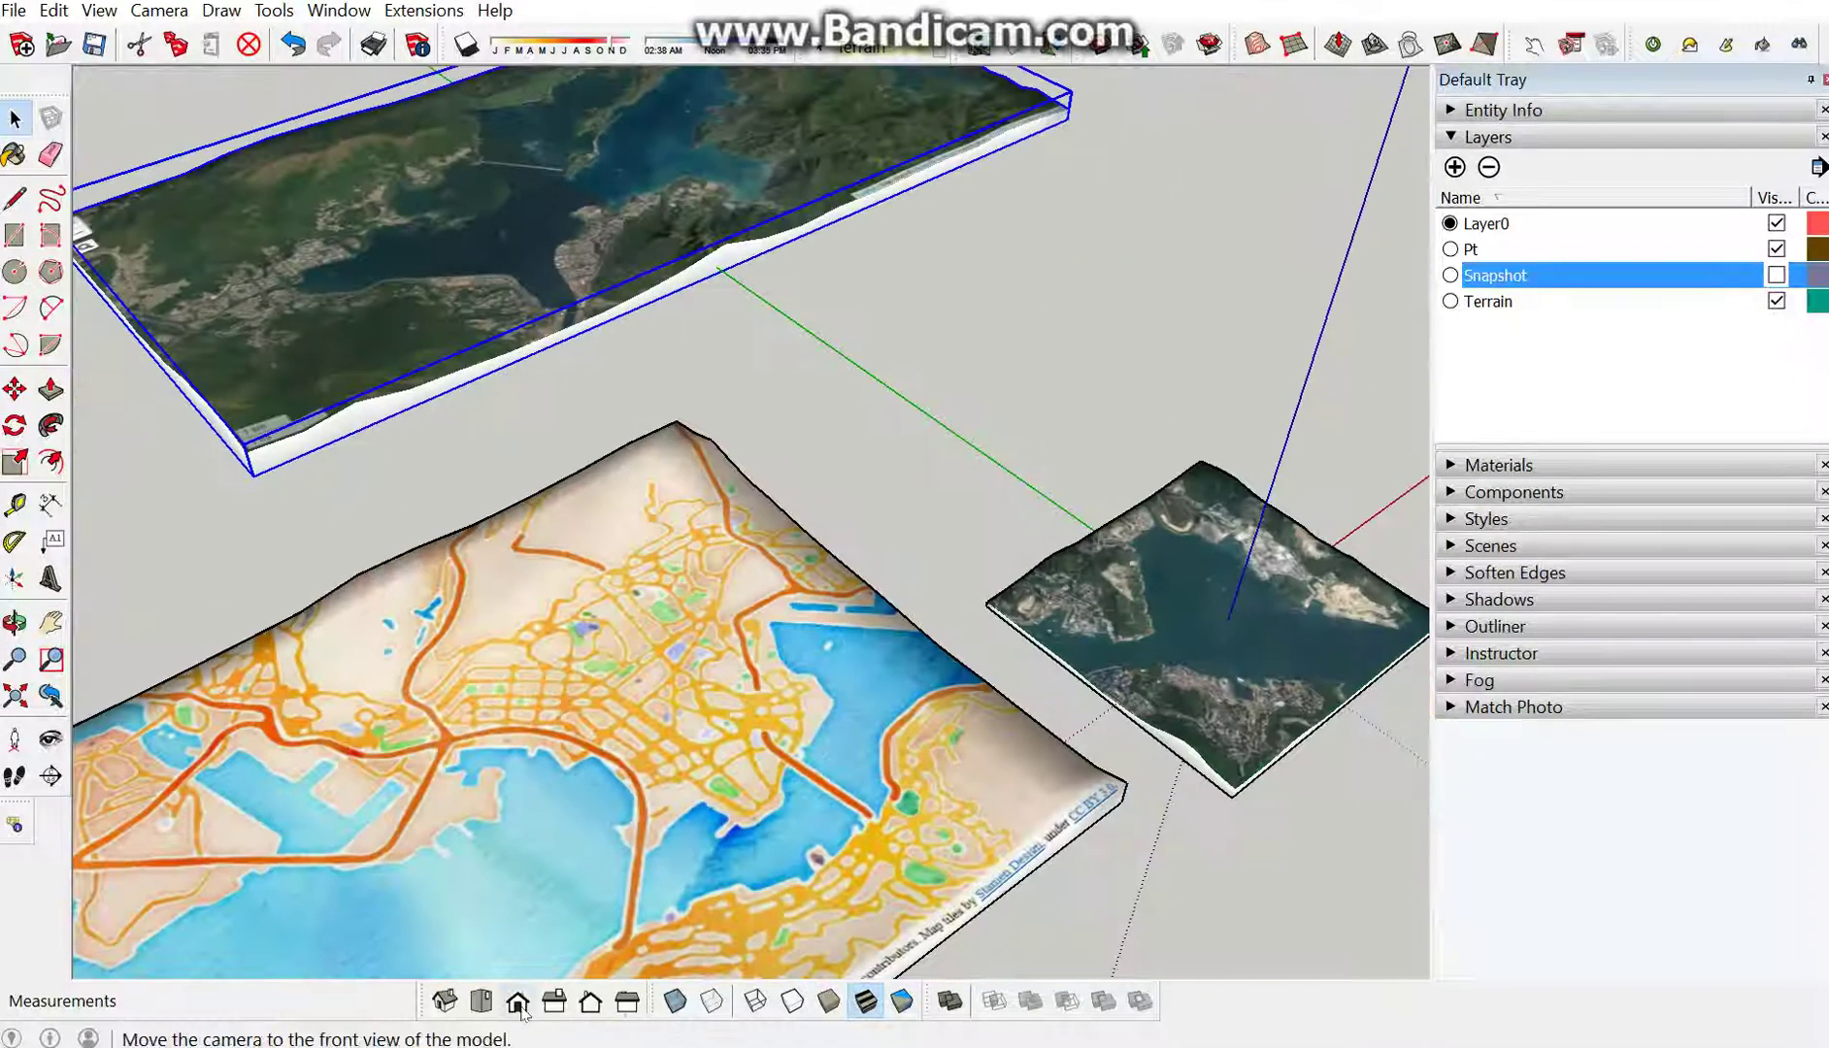
pyautogui.click(482, 1003)
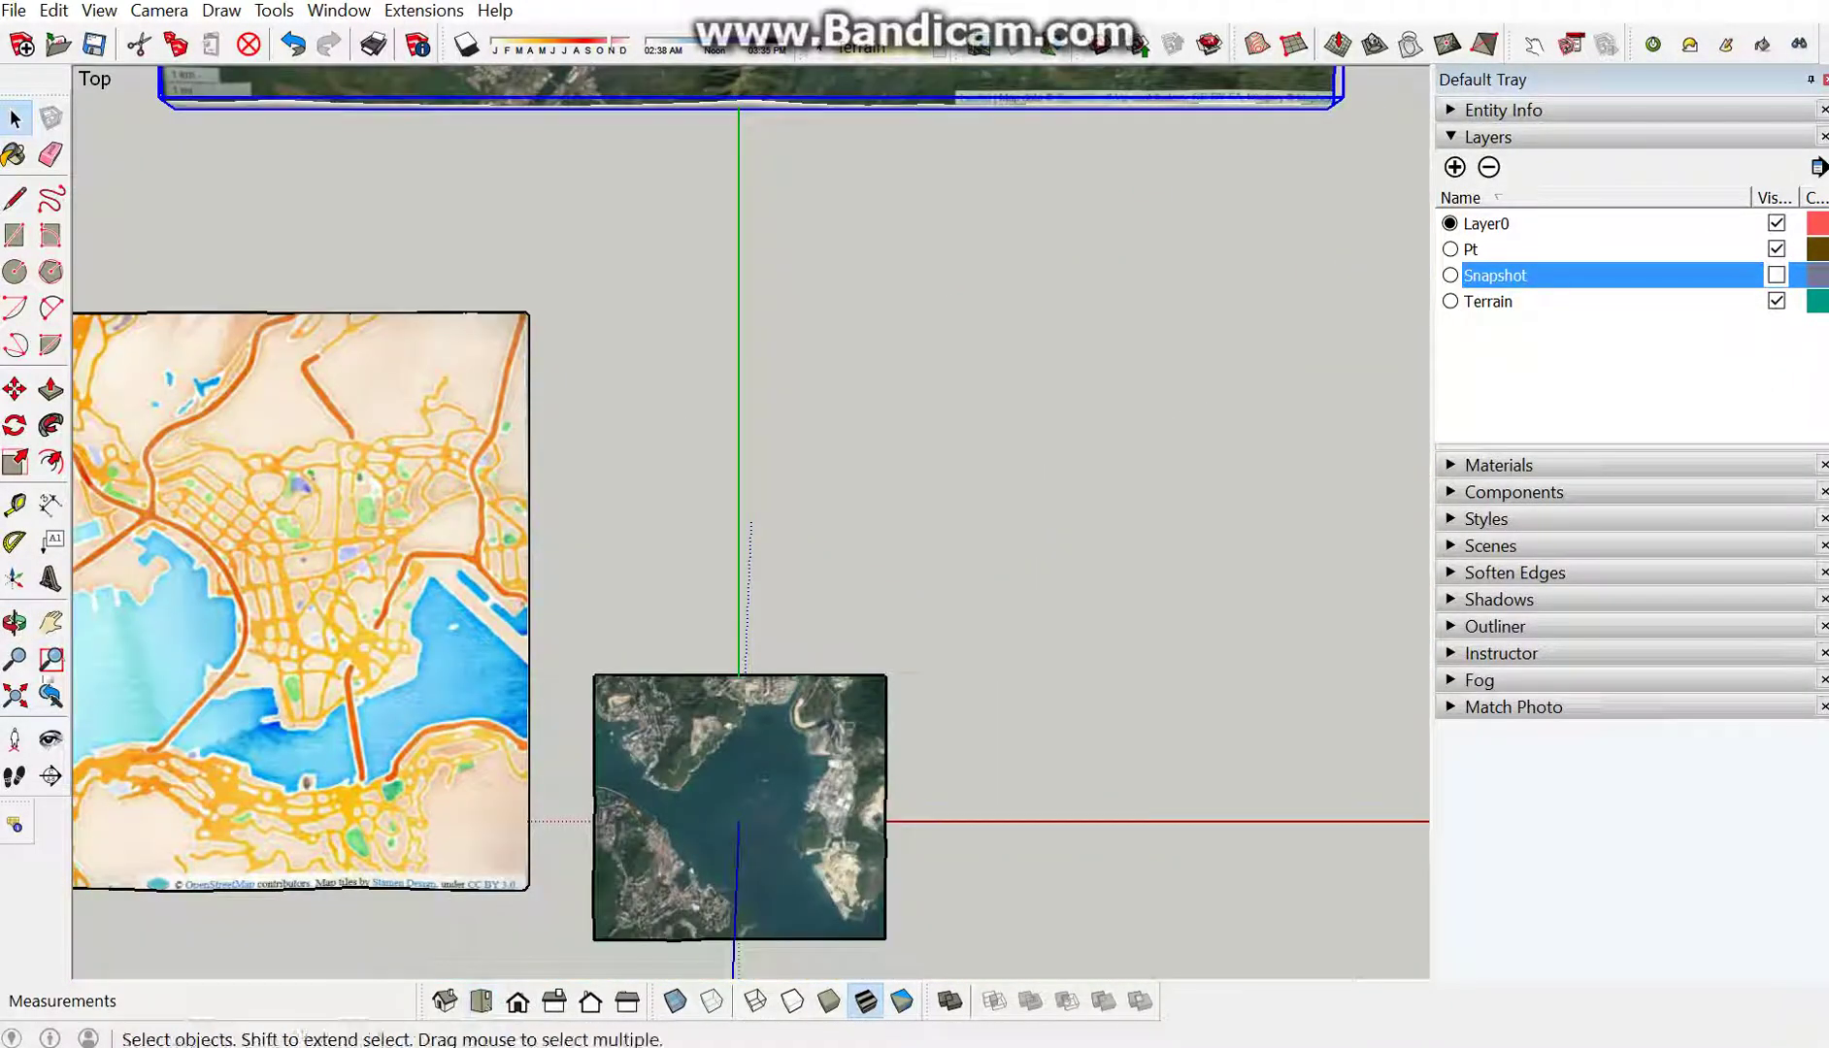
pyautogui.click(15, 695)
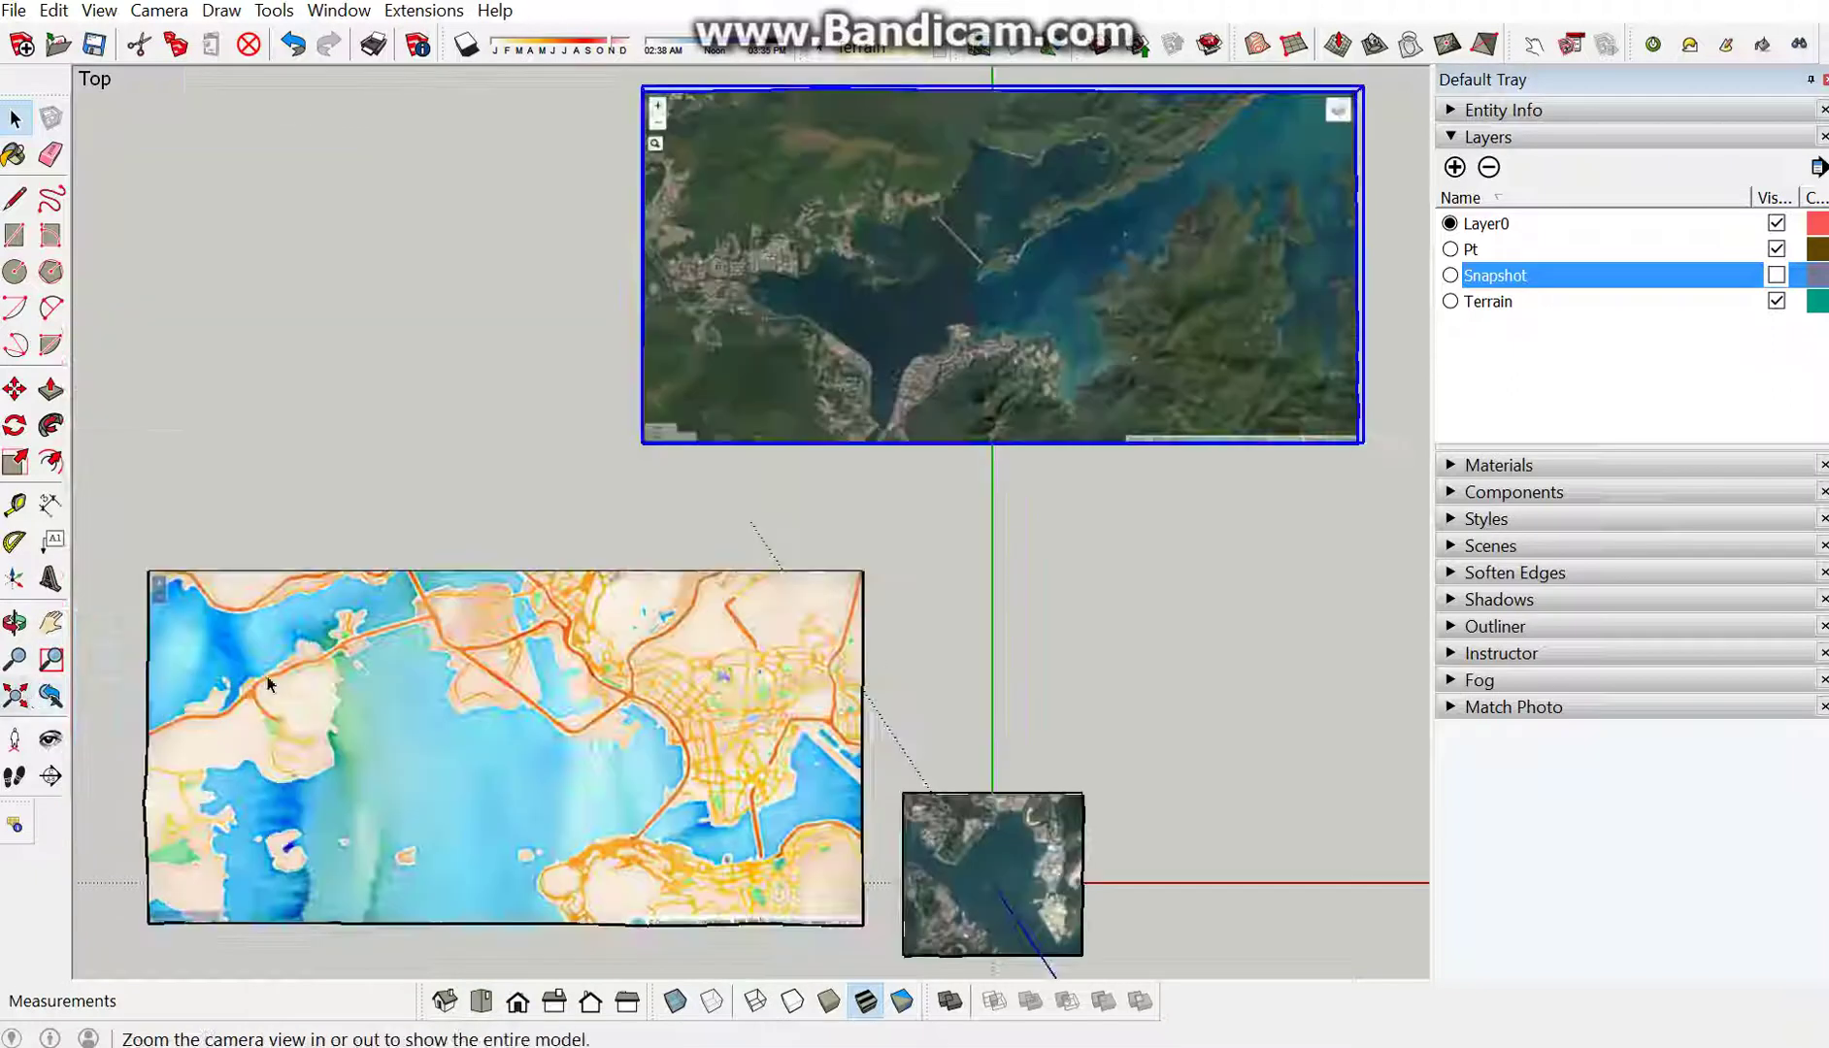
pyautogui.click(1230, 600)
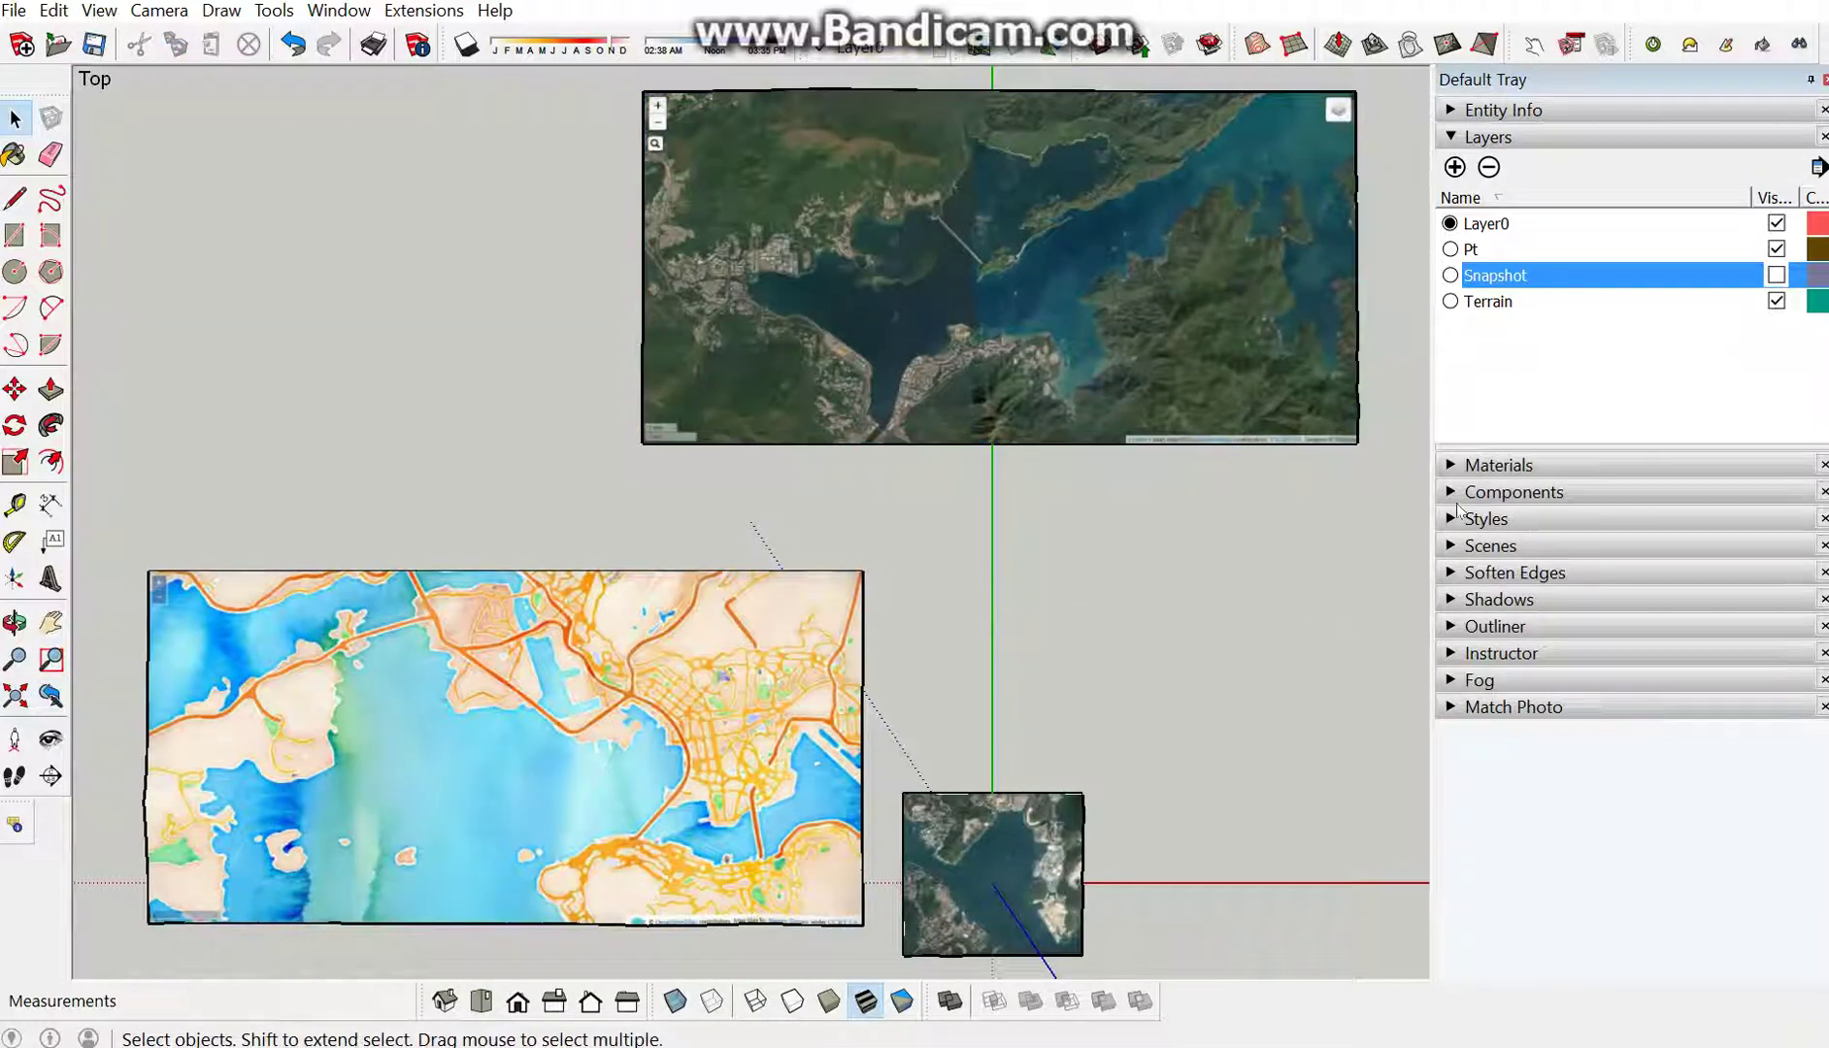